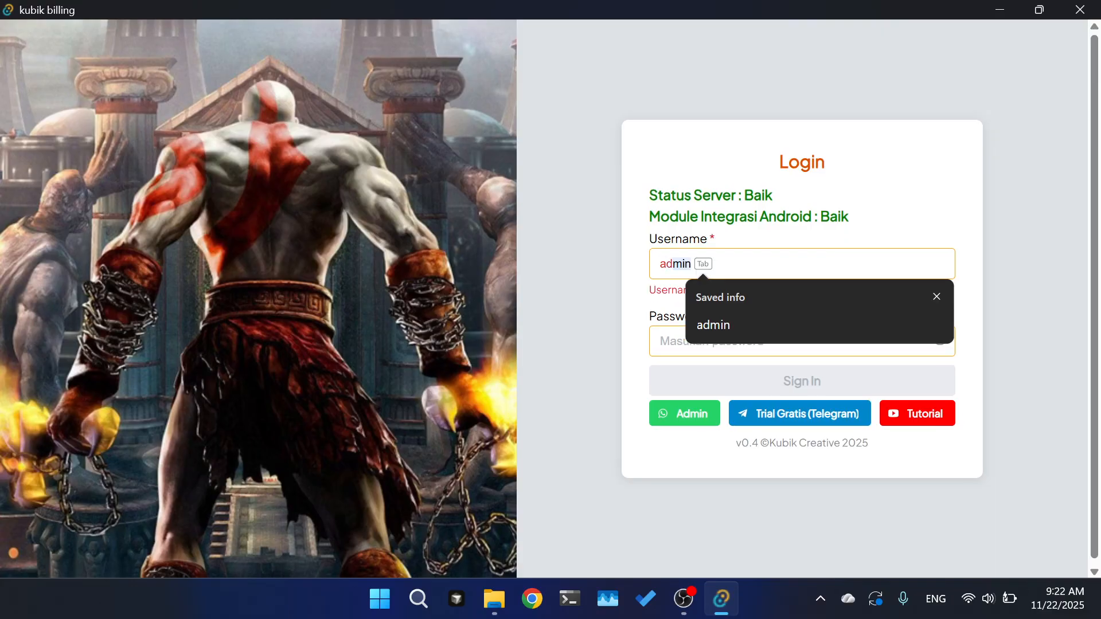
- Sign in with username admin and the account password
text(dmin)
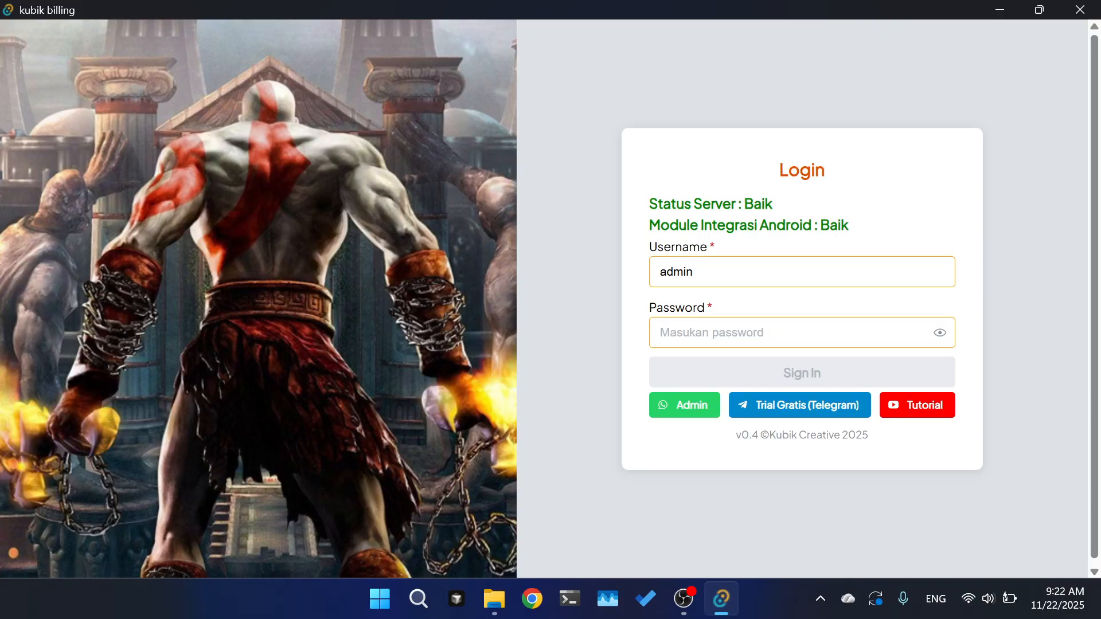
text(••)
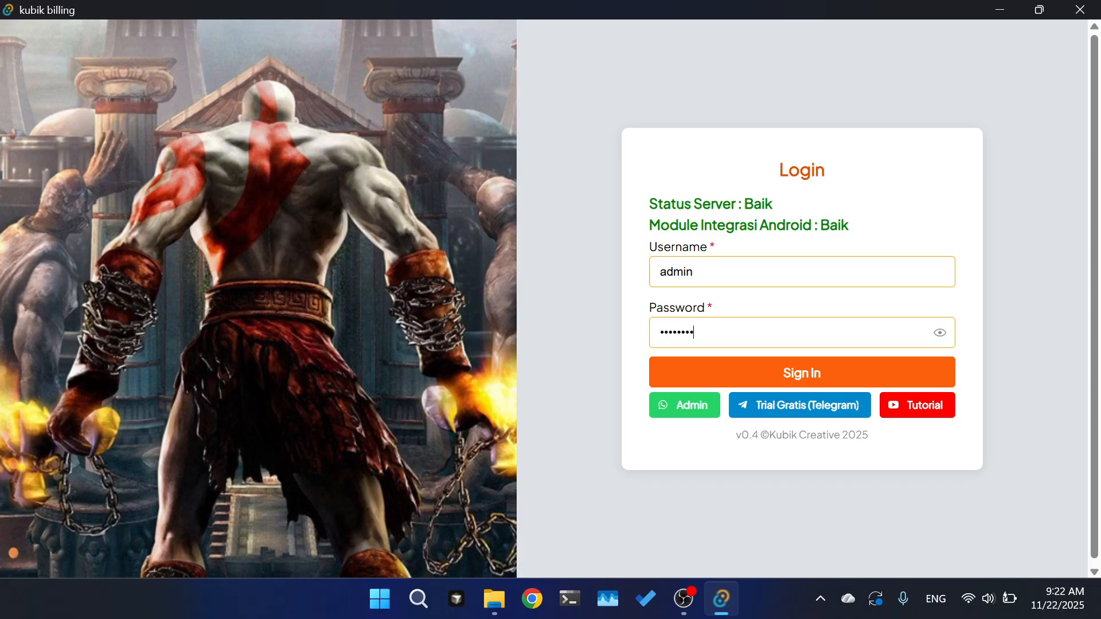
key(Return)
- Dismiss the login notice and show the Master Data product list
click(1067, 62)
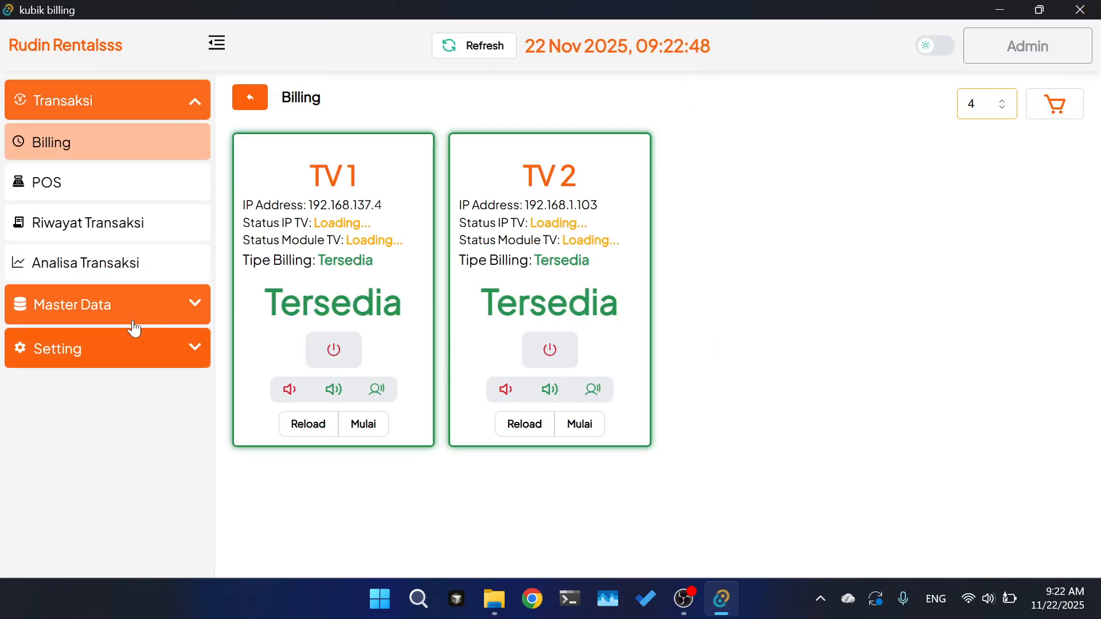
click(95, 305)
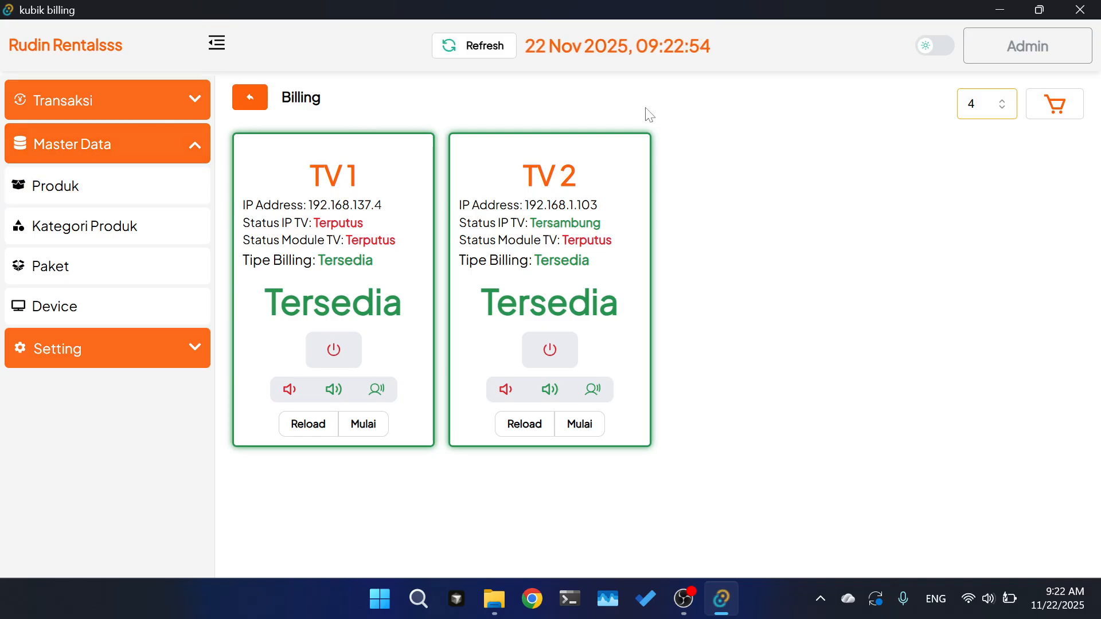
click(86, 195)
scroll(542, 307, down, 1)
scroll(544, 307, up, 1)
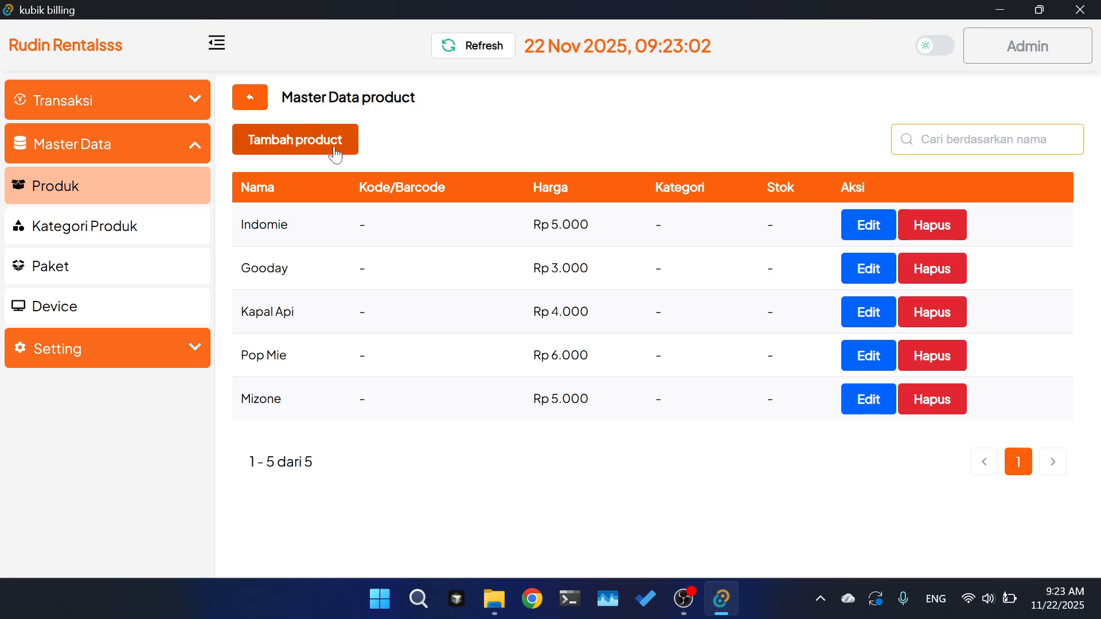
- Open the Tambah product form twice and cancel it without adding anything
click(286, 145)
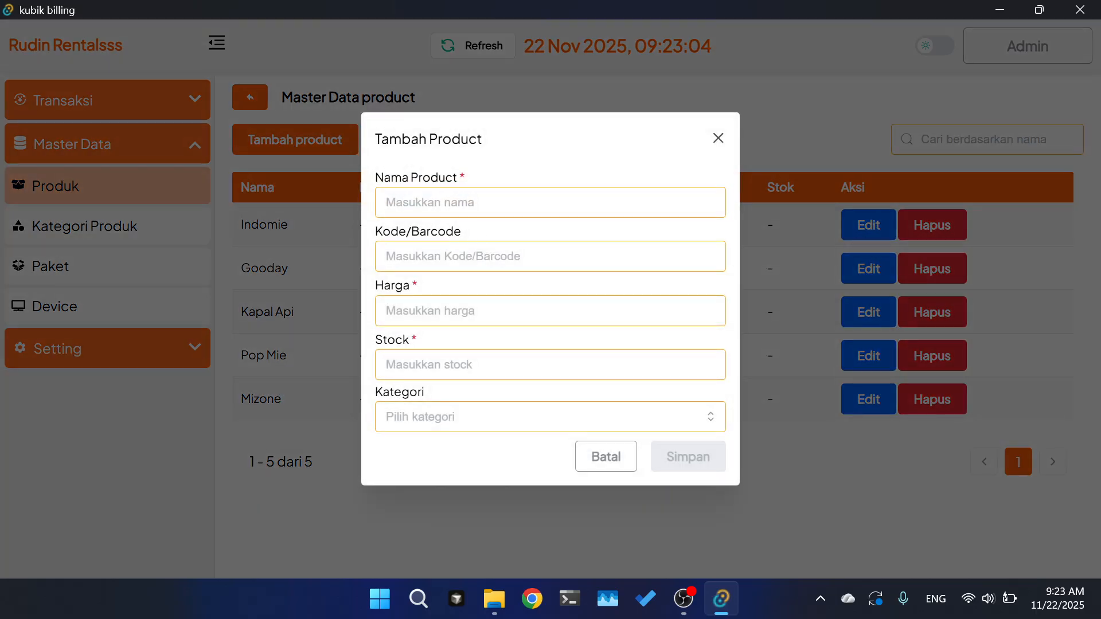
click(386, 202)
click(358, 259)
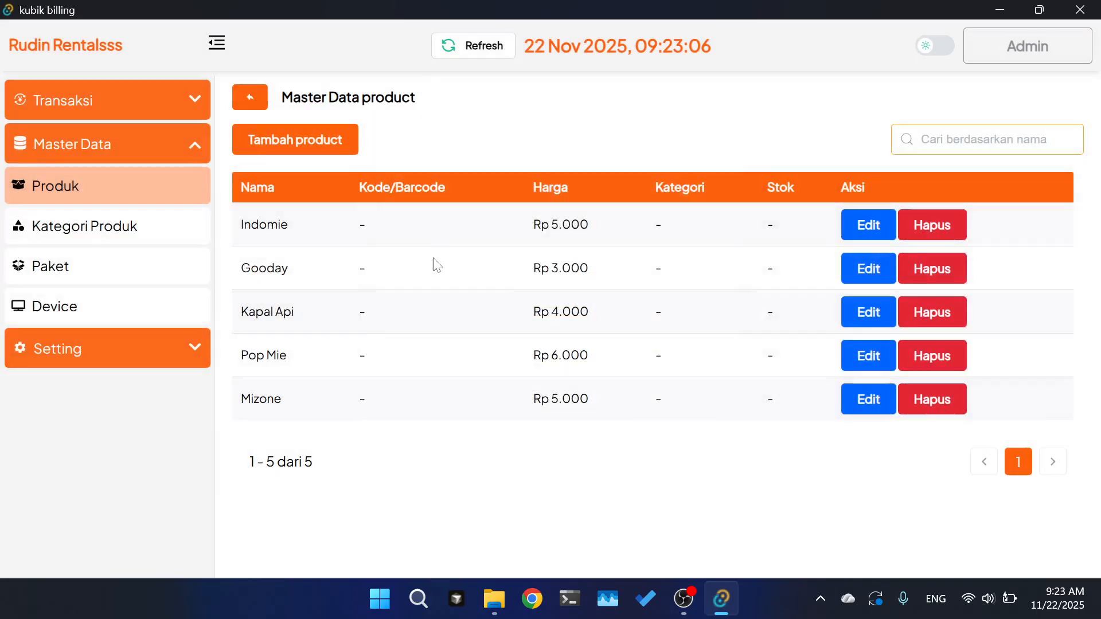
click(312, 148)
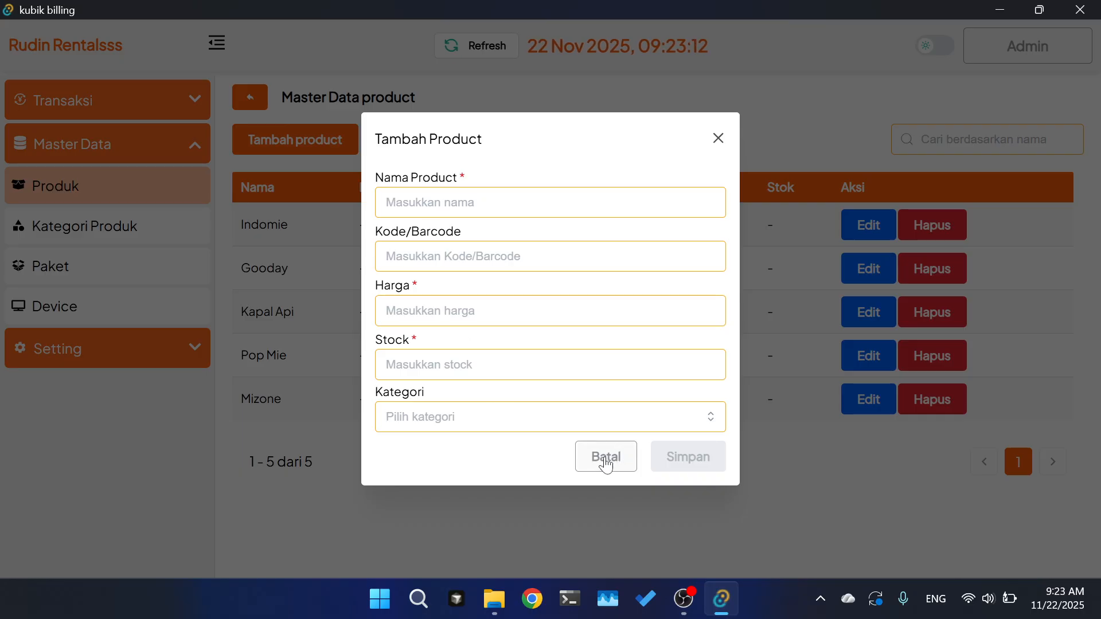
click(607, 458)
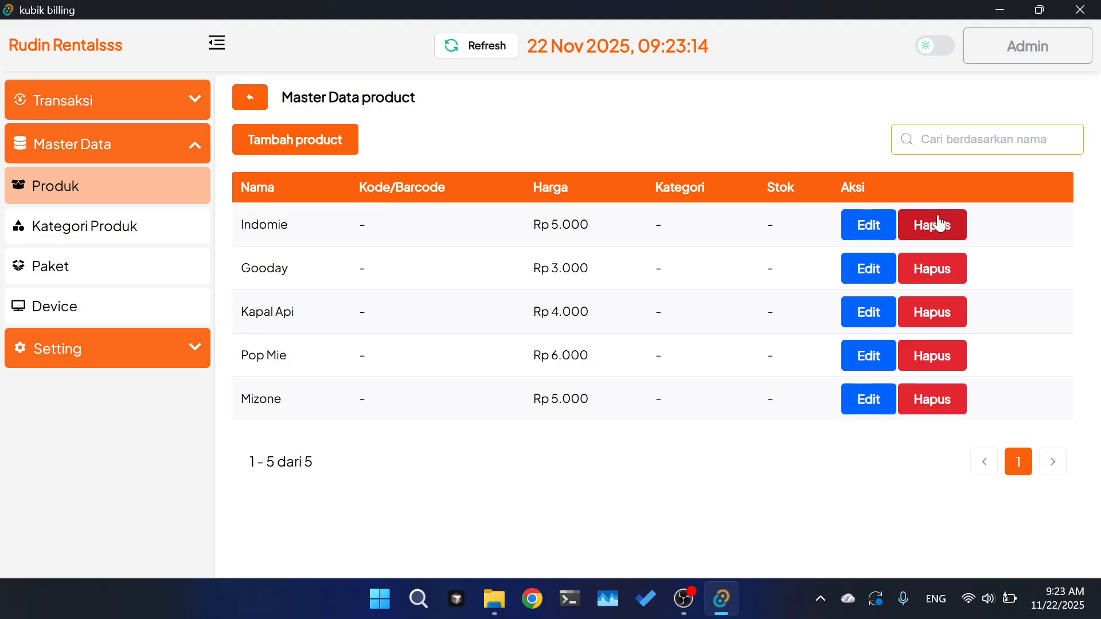
- Open the delete and edit dialogs for Indomie and cancel both, leaving it unchanged
click(941, 225)
click(674, 348)
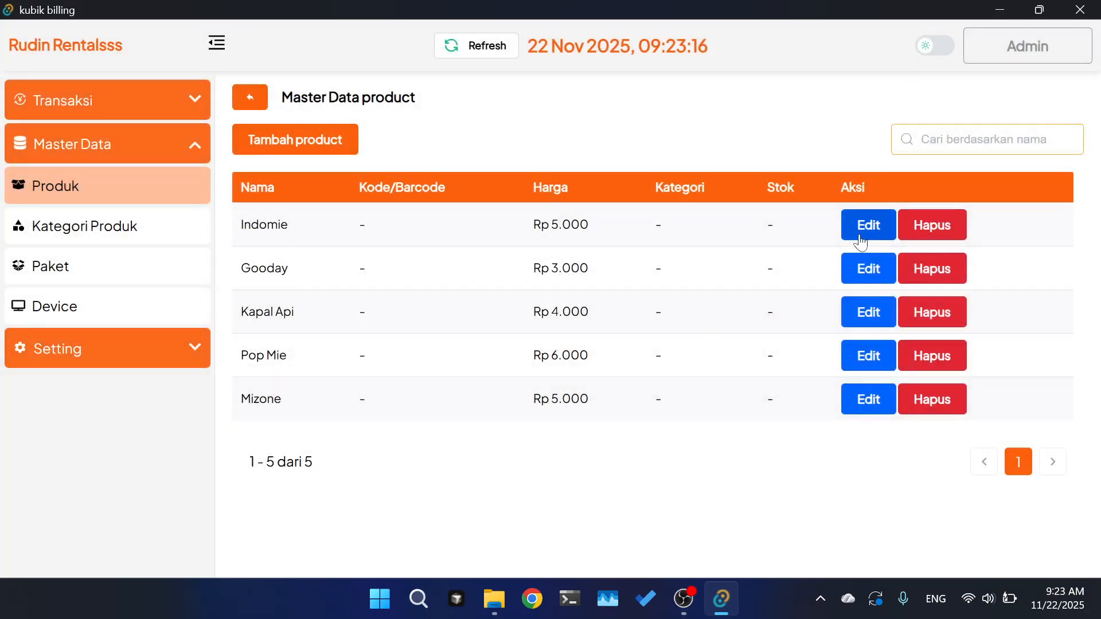
click(869, 226)
click(717, 137)
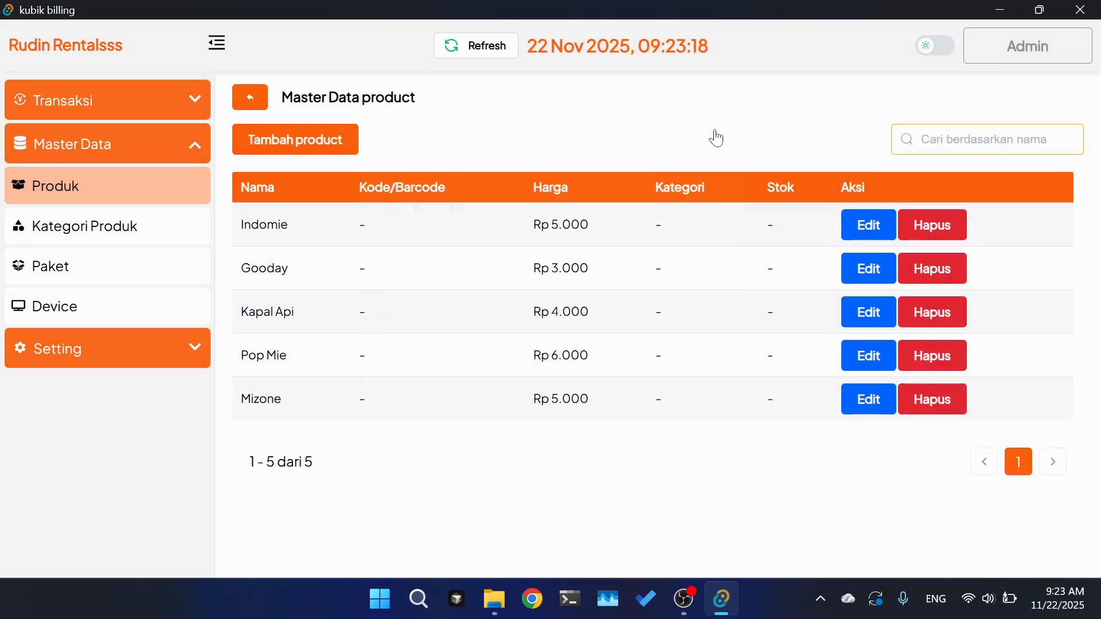
- Add a new product category named Minuman
click(92, 243)
click(339, 140)
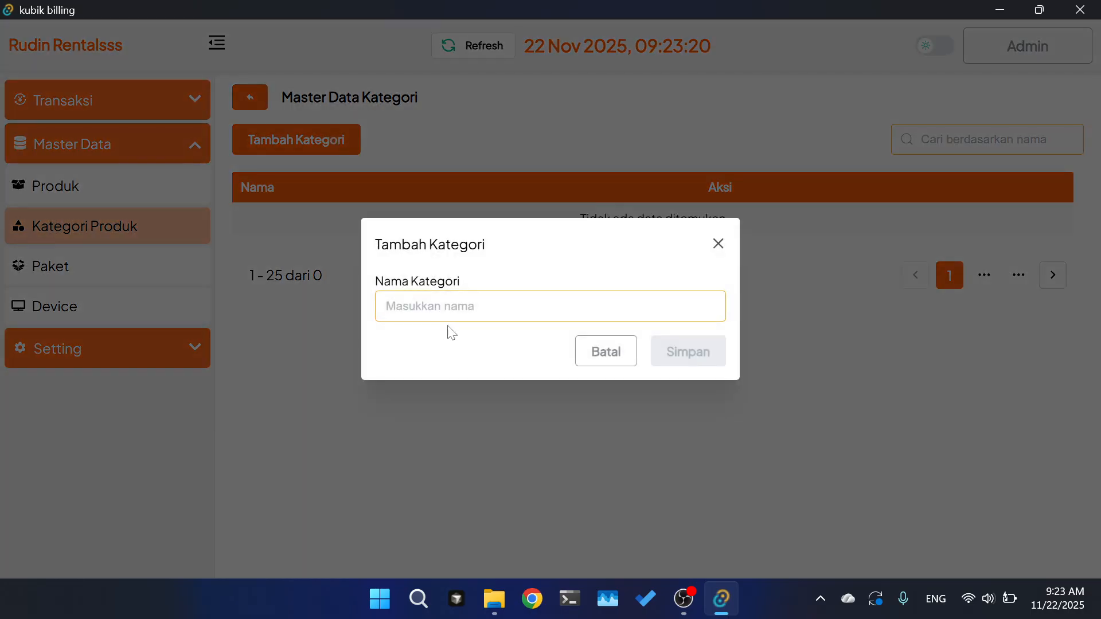
click(447, 310)
text(Minuman)
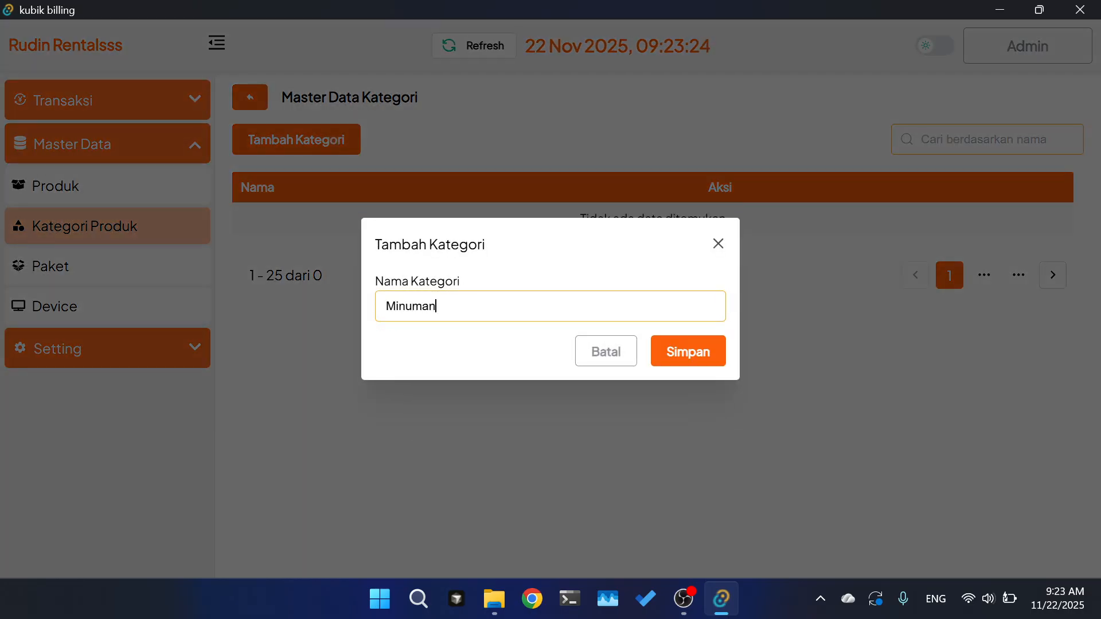
click(661, 357)
- Try assigning the Minuman category to Kapal Api, then close the form after the save fails
click(156, 199)
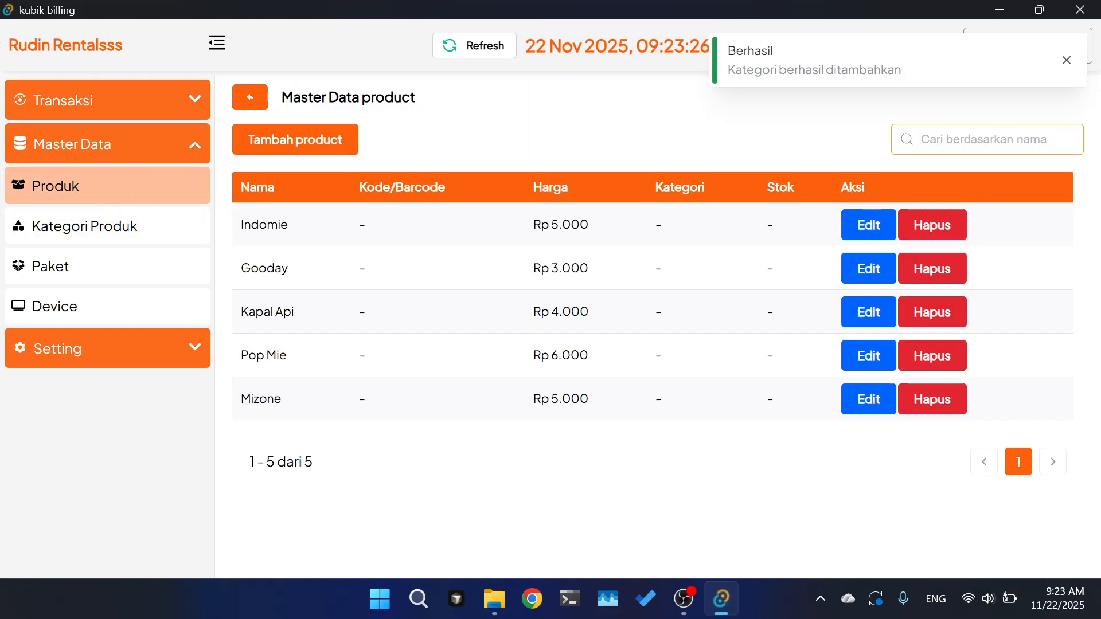
click(866, 326)
click(536, 396)
click(431, 469)
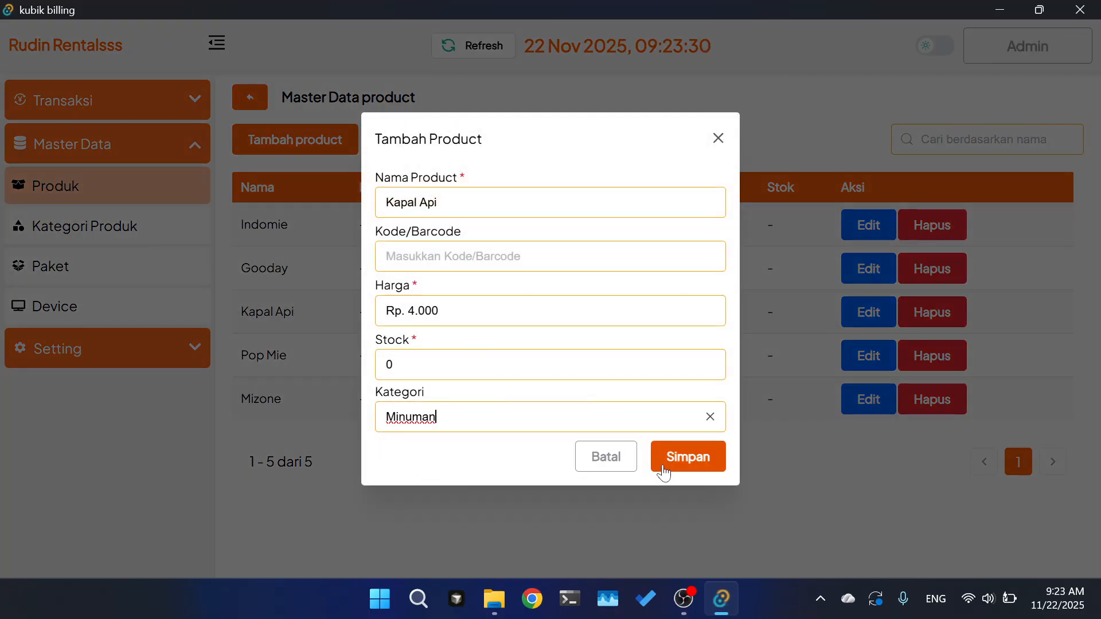
click(662, 471)
click(724, 143)
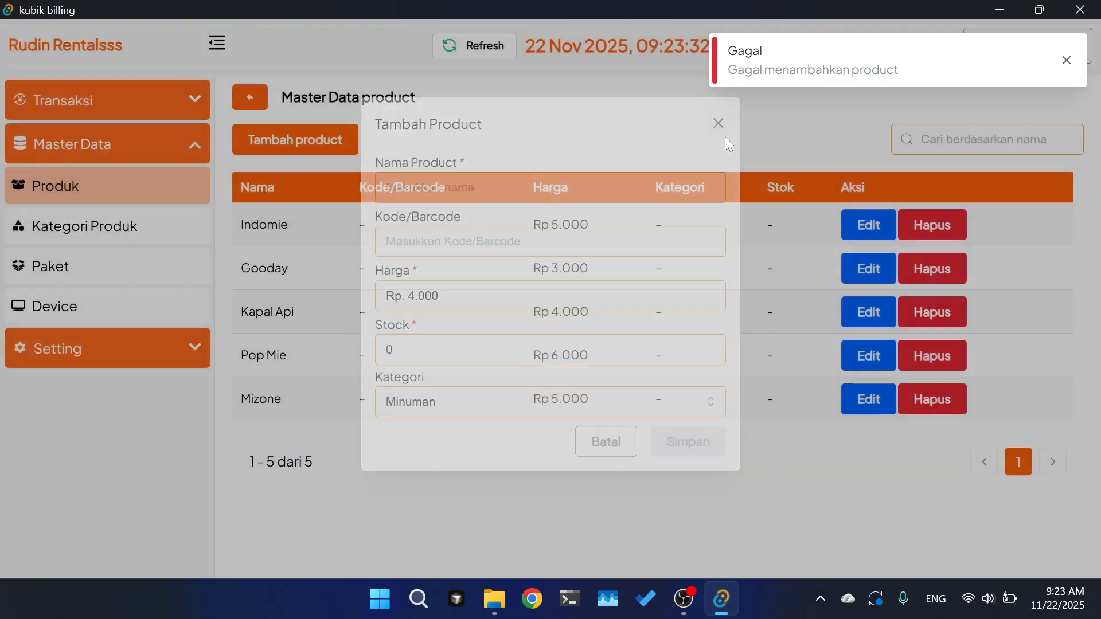
- Open and close Pop Mie's edit form, then go to the package list
click(869, 356)
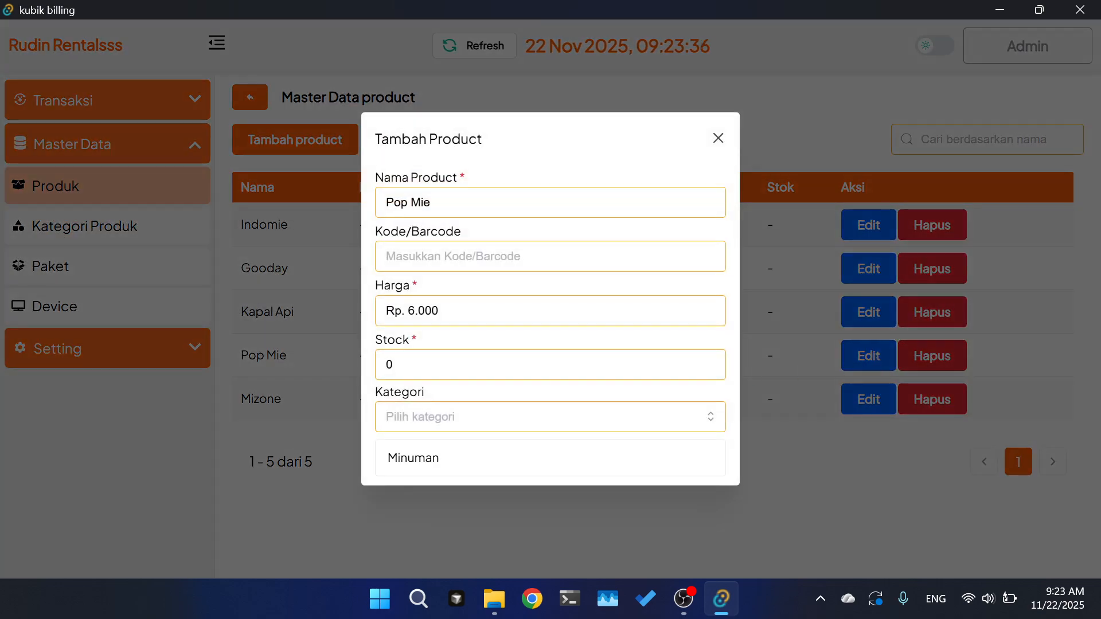
click(363, 283)
click(118, 225)
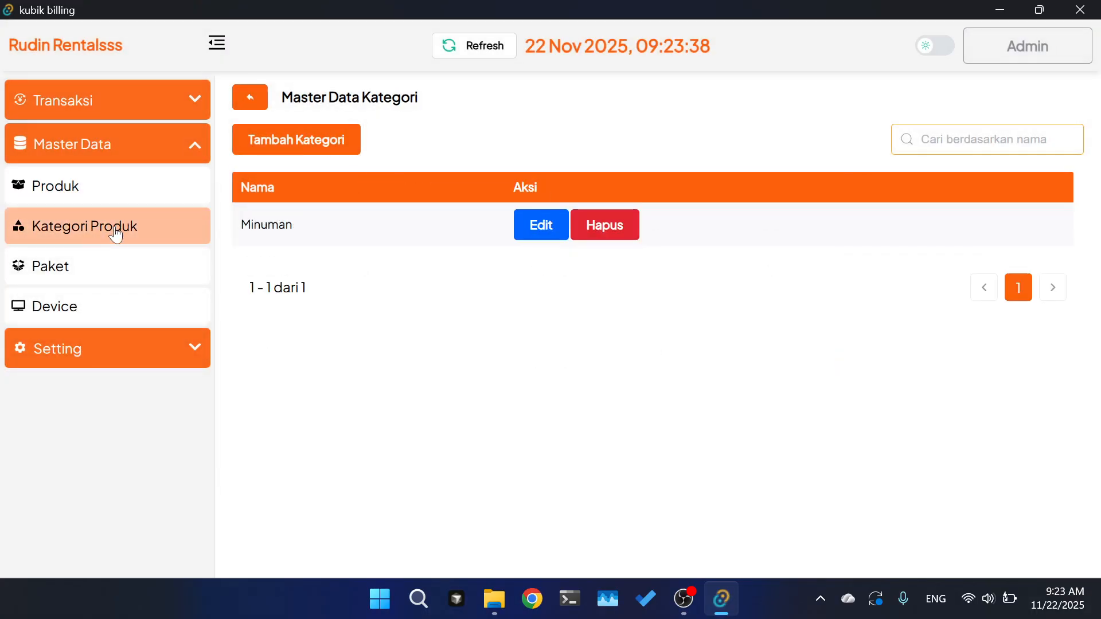
click(98, 266)
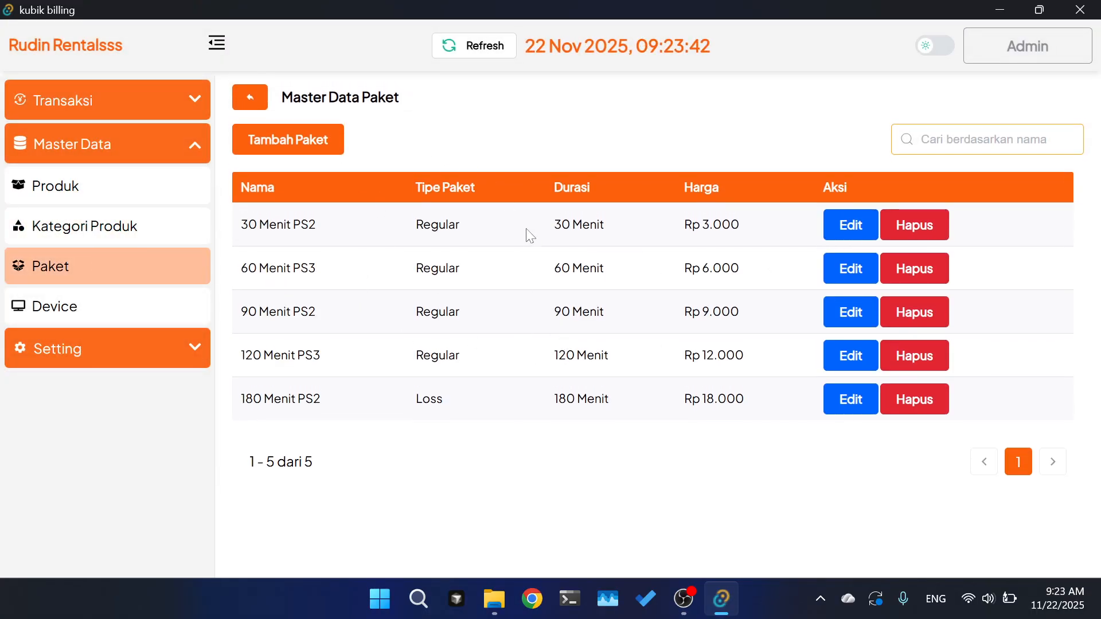
- Explore the new package form, toggling Paket Loss on and off, and close it unsaved
click(283, 146)
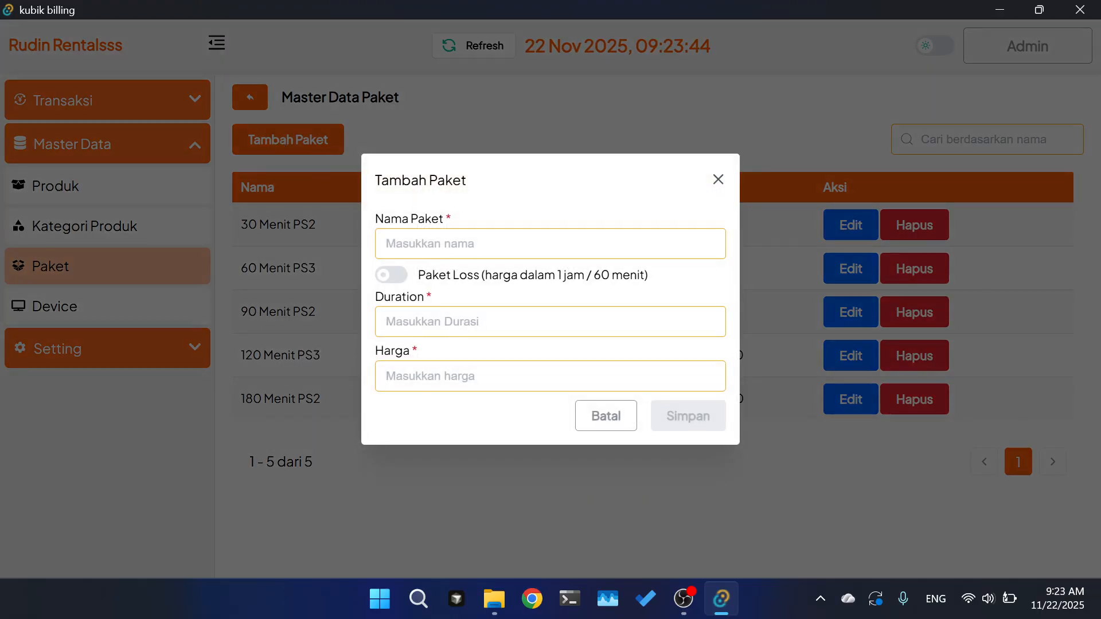
click(505, 242)
click(503, 226)
click(386, 285)
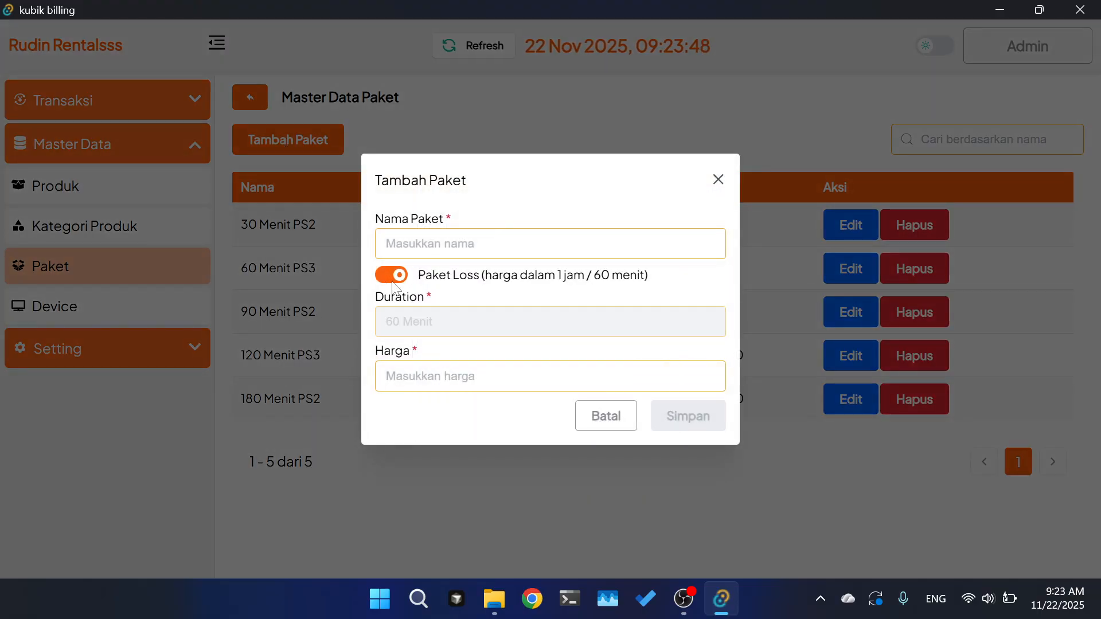
click(393, 285)
click(428, 376)
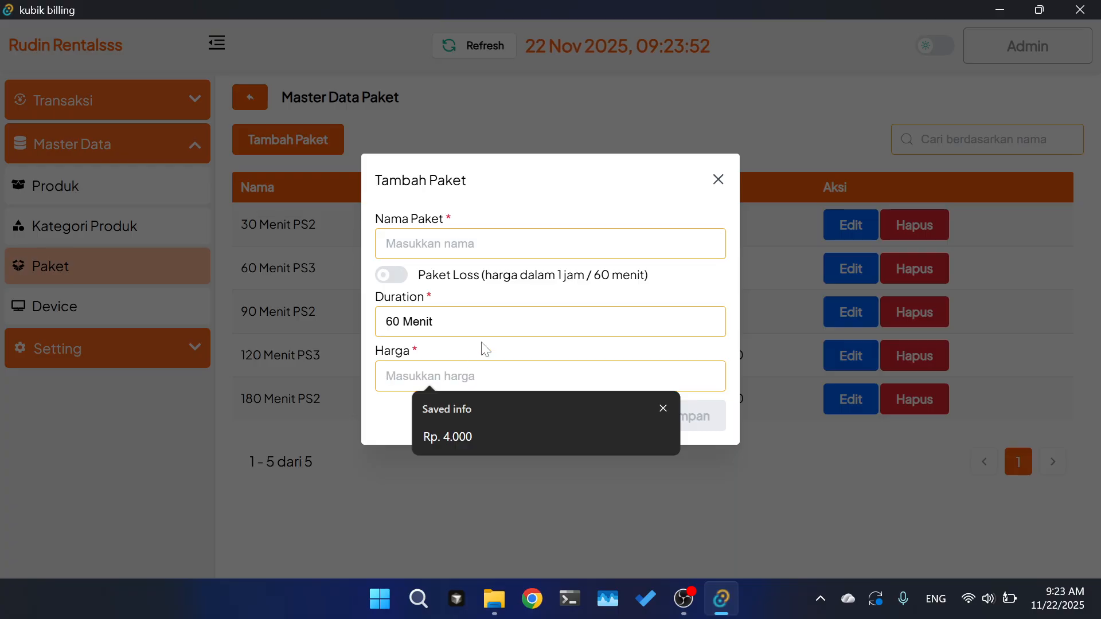
click(399, 321)
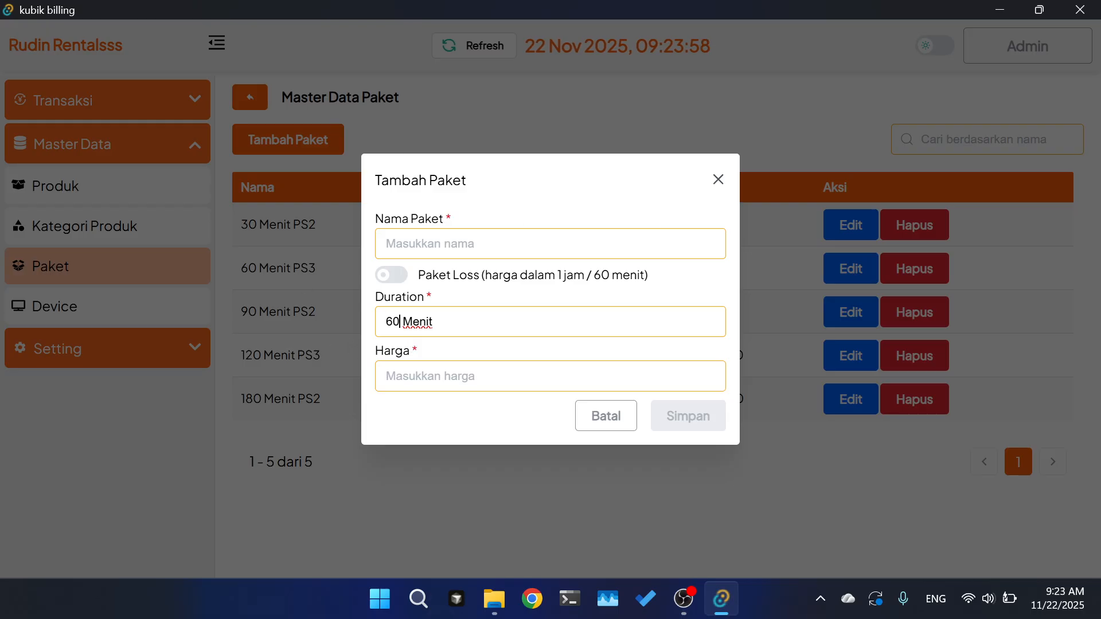
click(717, 180)
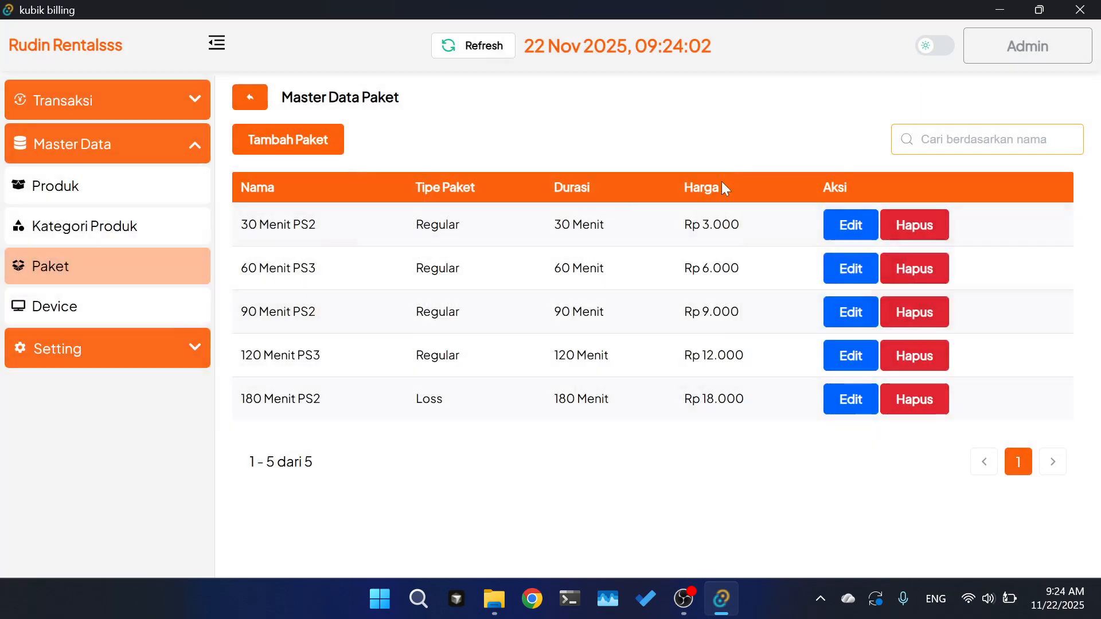
- View TV 1's device details without changes, then open the Setting user list
click(104, 326)
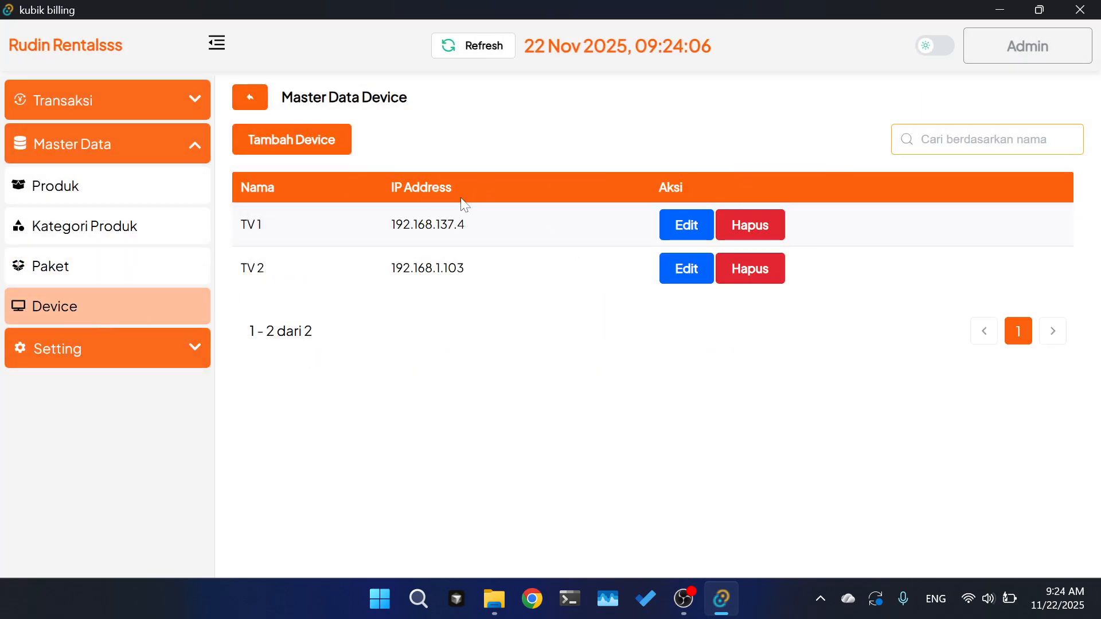
click(665, 221)
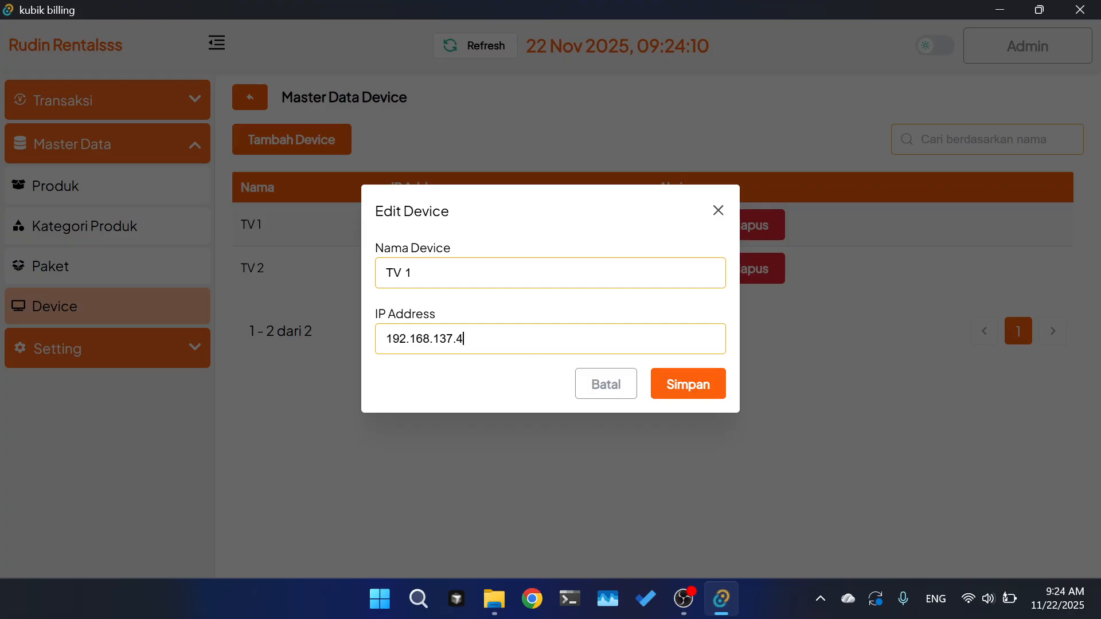
click(613, 383)
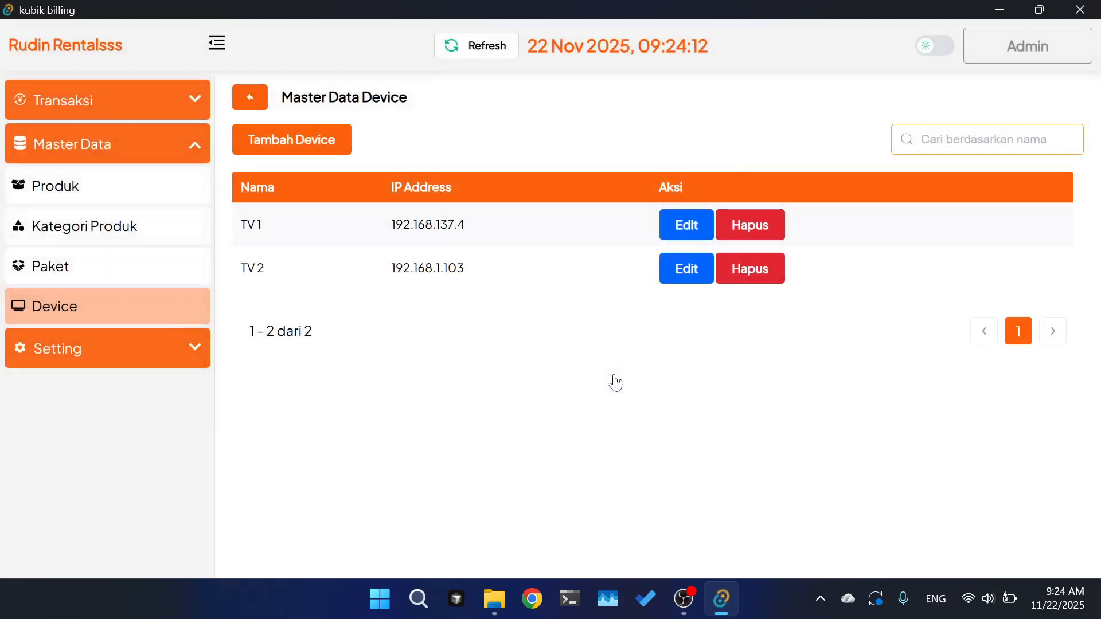
click(98, 349)
click(77, 235)
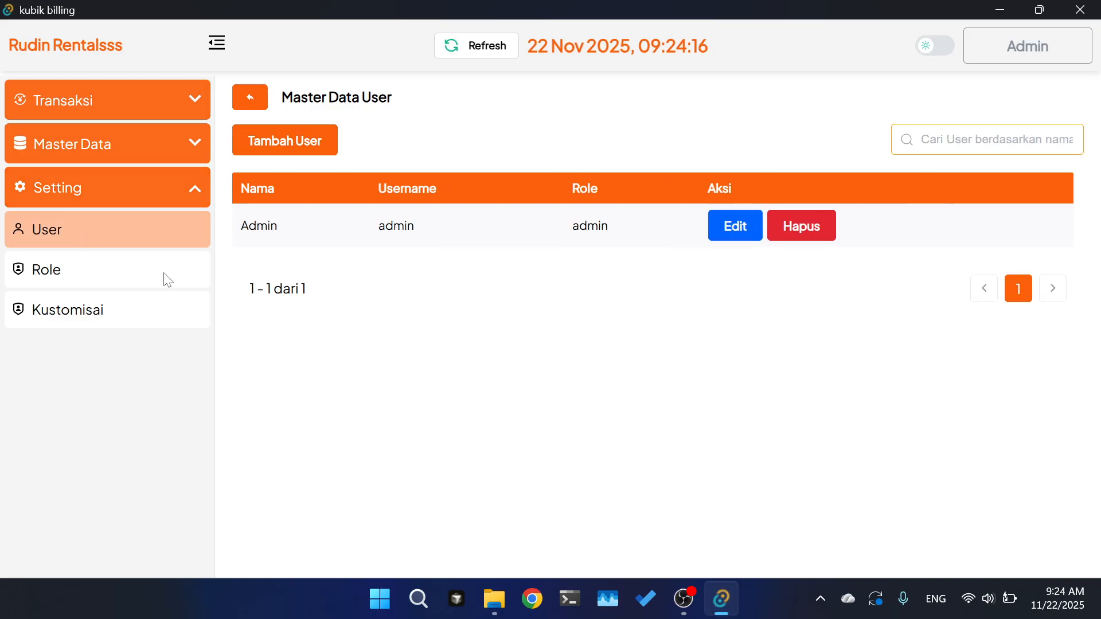
- Open the Tambah User form several times and close it without adding a user
click(307, 153)
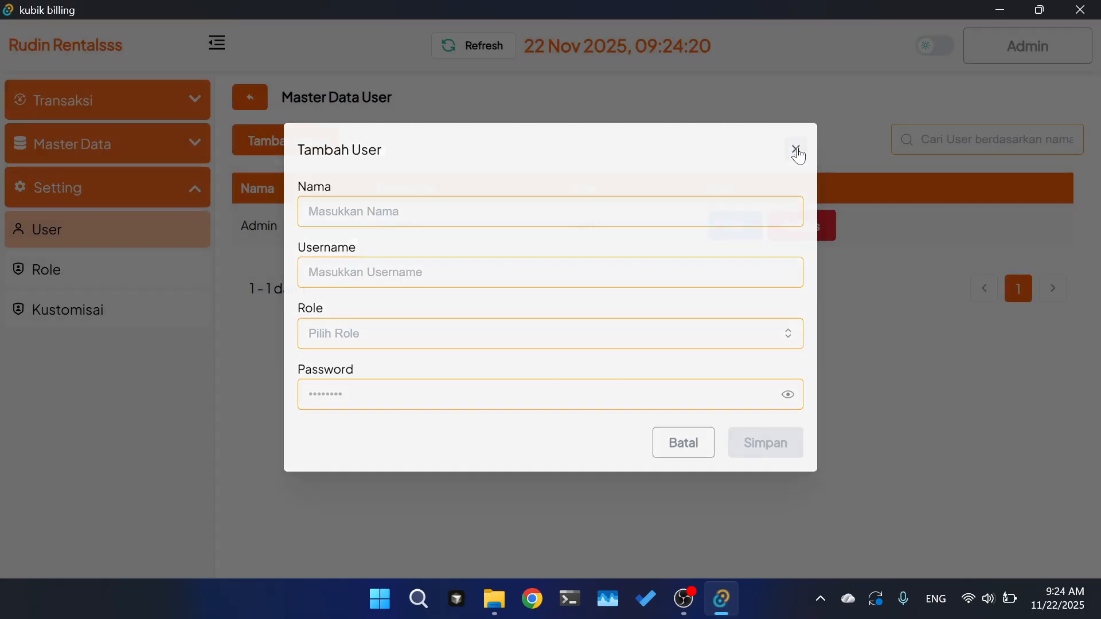
click(795, 151)
click(316, 143)
click(796, 153)
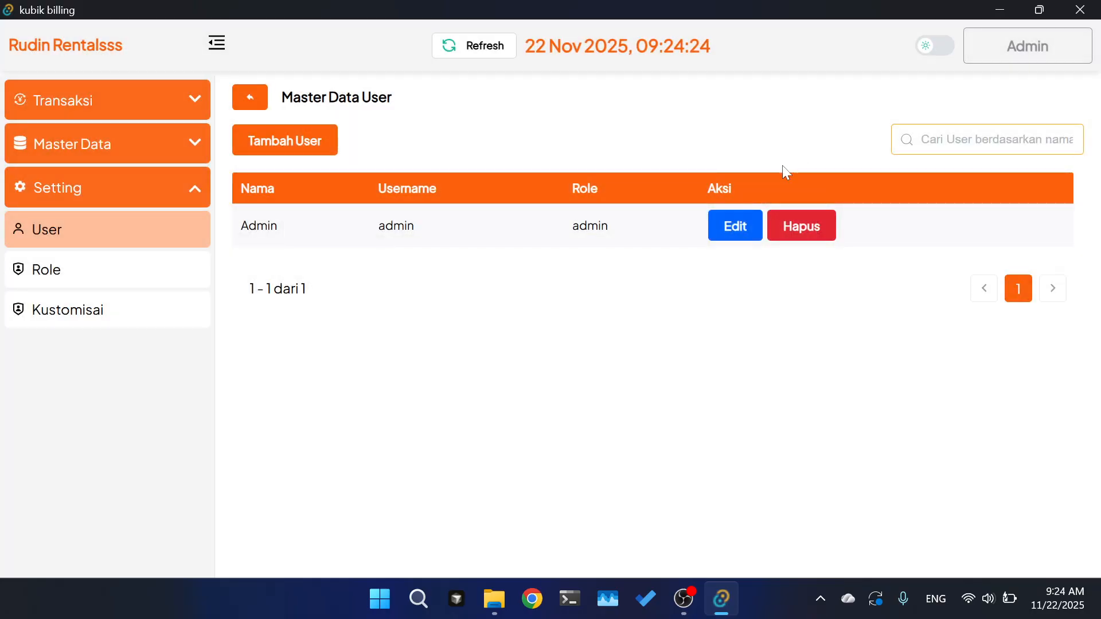
click(318, 144)
click(349, 224)
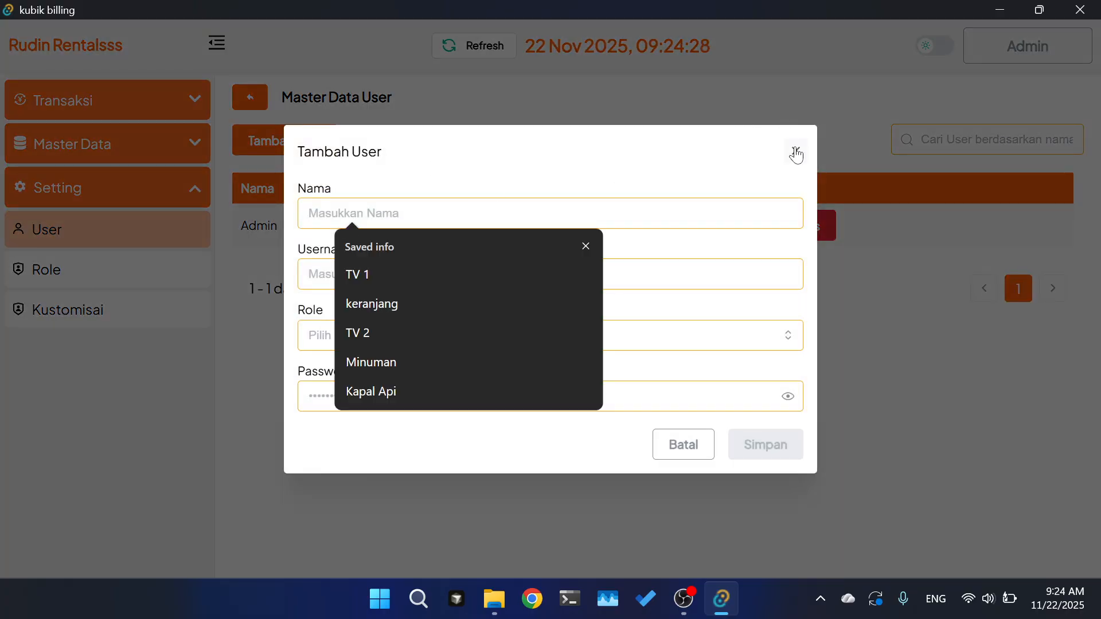
click(796, 150)
click(281, 156)
click(796, 151)
- Open the Admin user's edit details twice and close them without saving
click(740, 226)
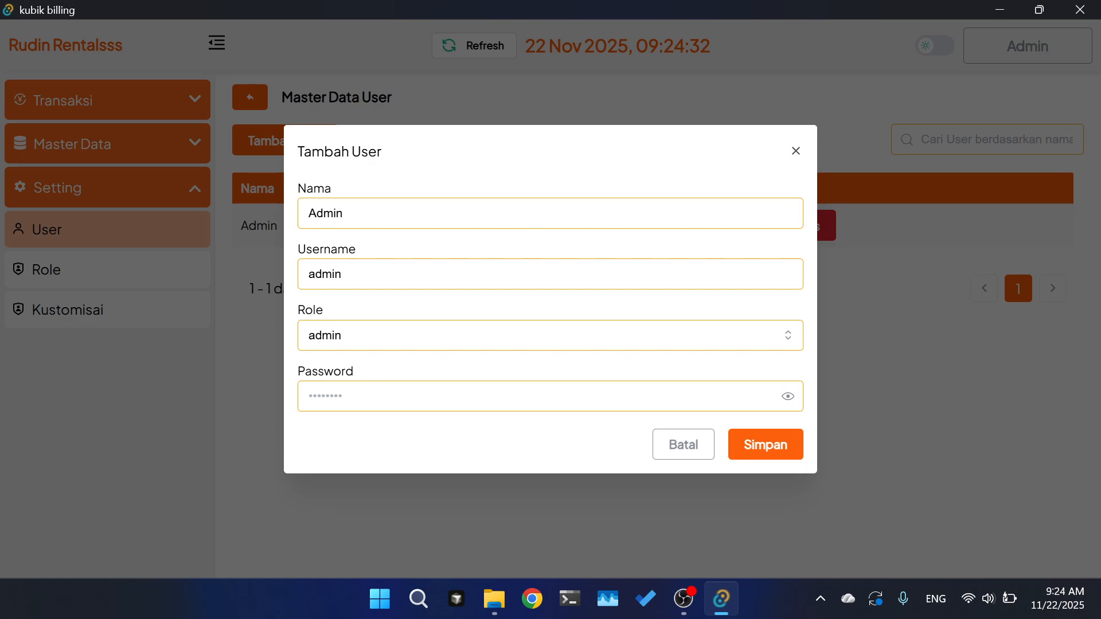
click(681, 447)
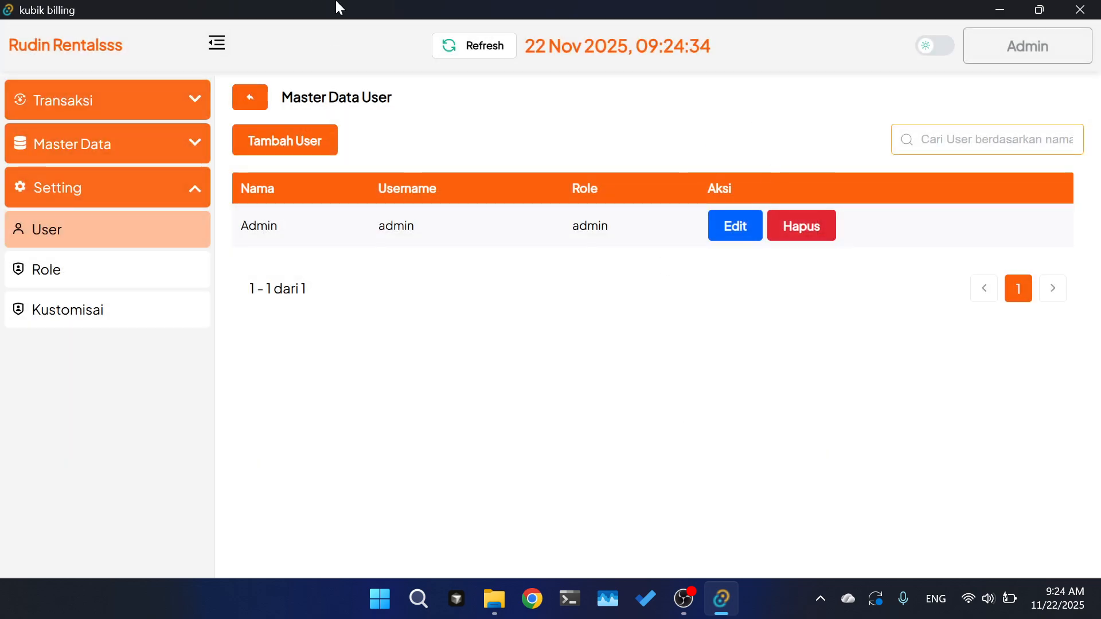
click(740, 232)
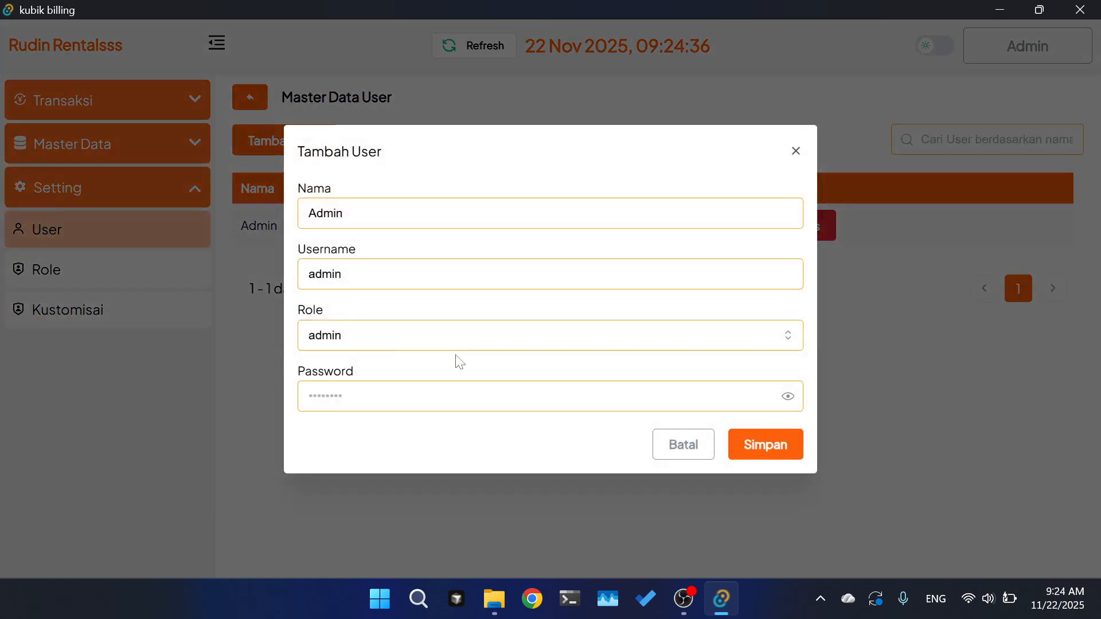
click(243, 325)
- View the admin role's module permissions and close it without changes
click(111, 274)
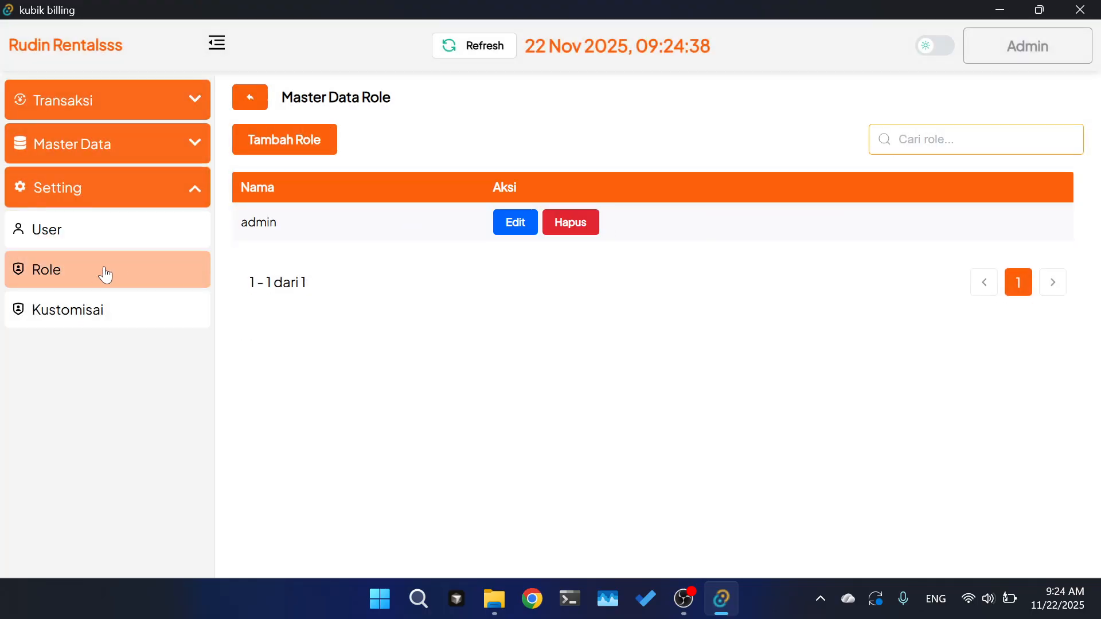
click(524, 232)
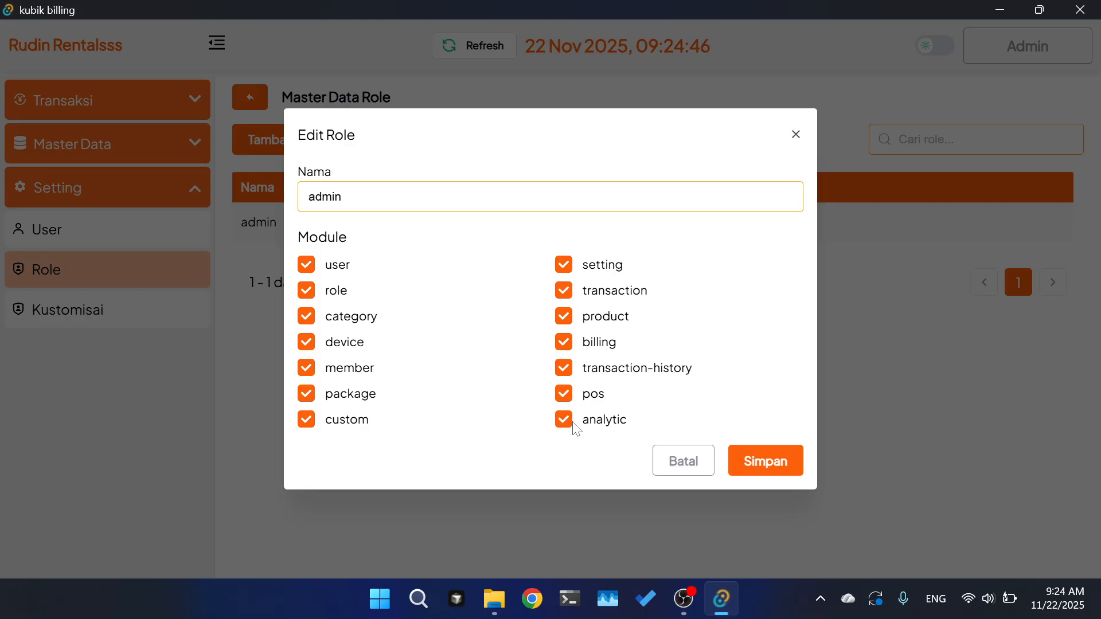
click(709, 474)
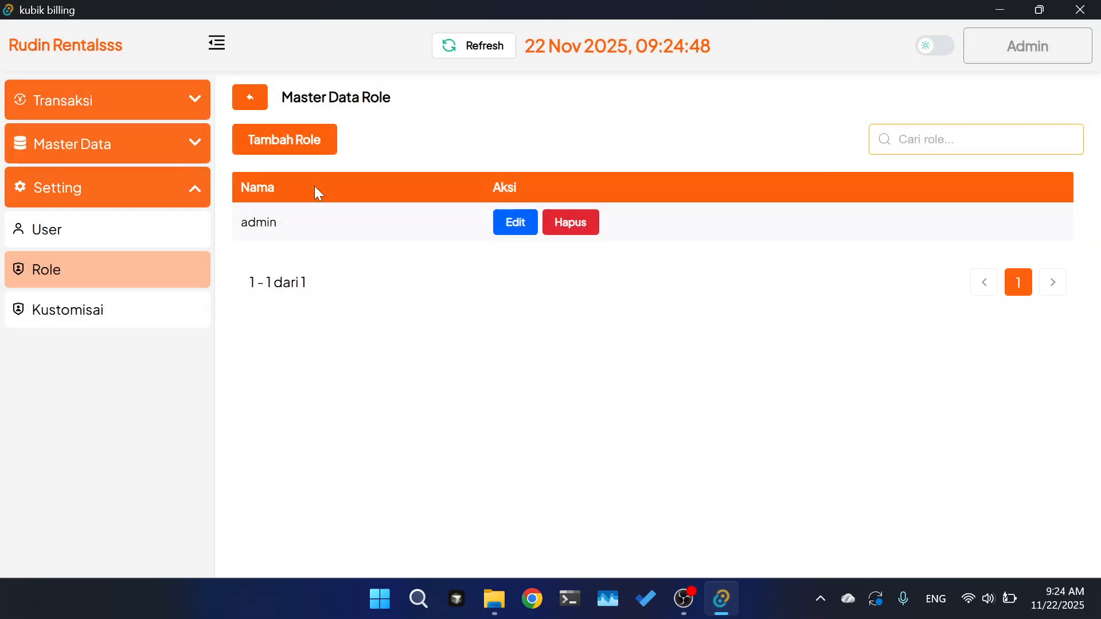
- Create role Karyawan with transaction, billing and product modules allowed, and save it
click(265, 149)
text(Kar)
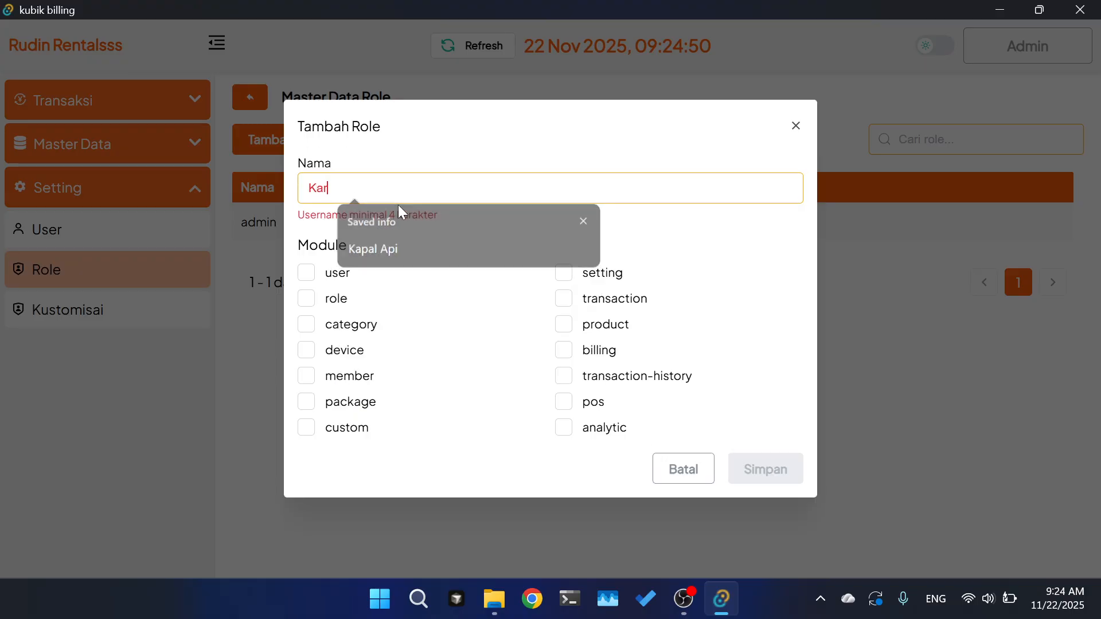
text(yawan)
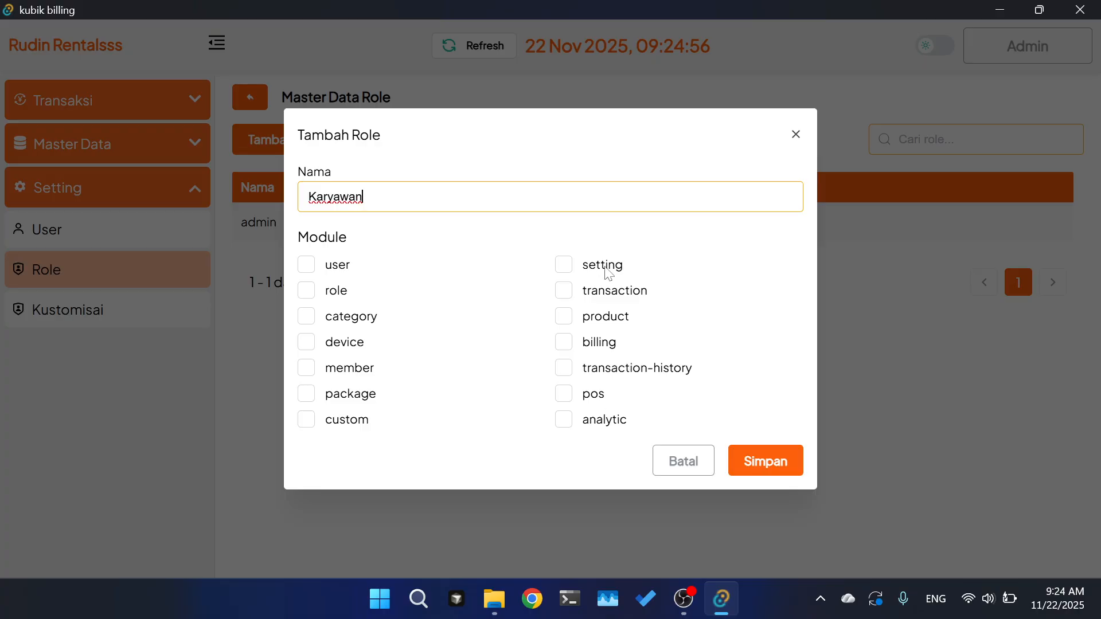
click(581, 293)
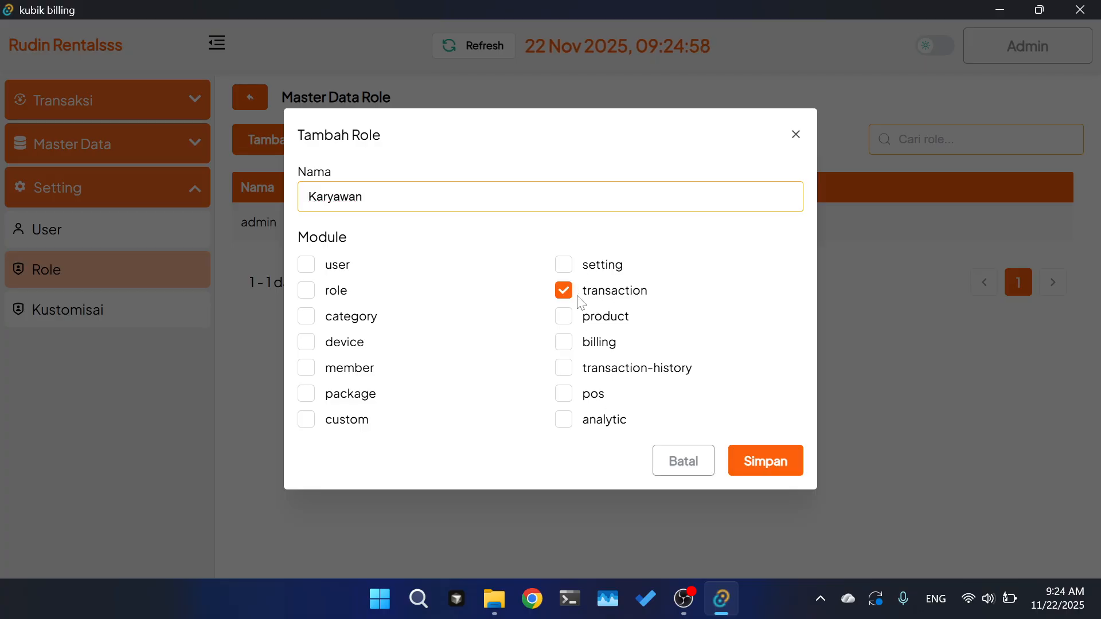
click(577, 342)
click(576, 317)
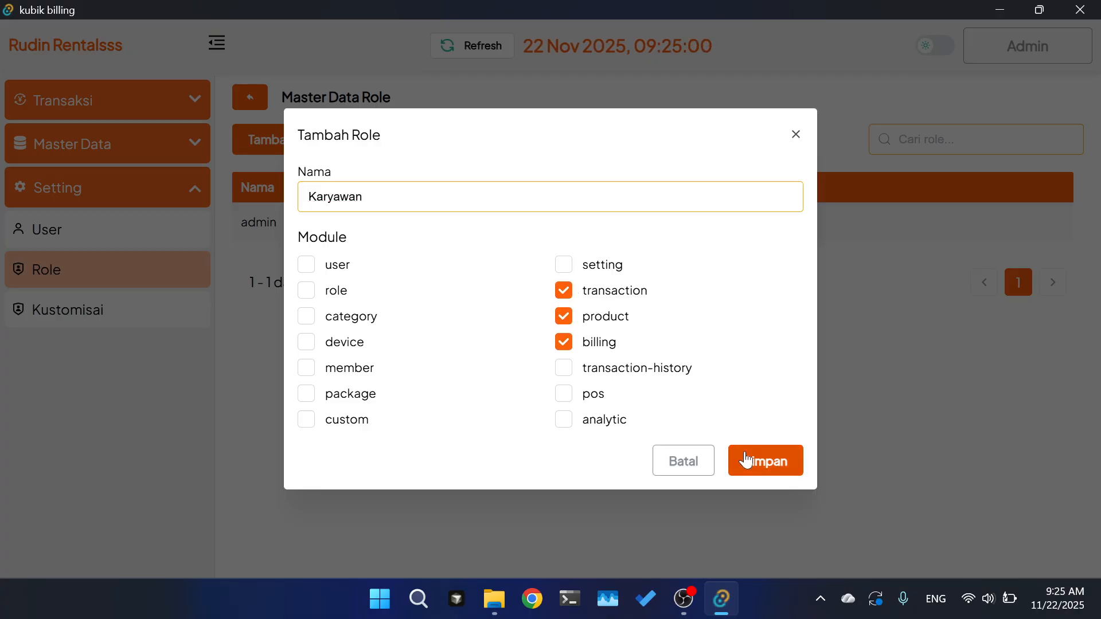
click(742, 458)
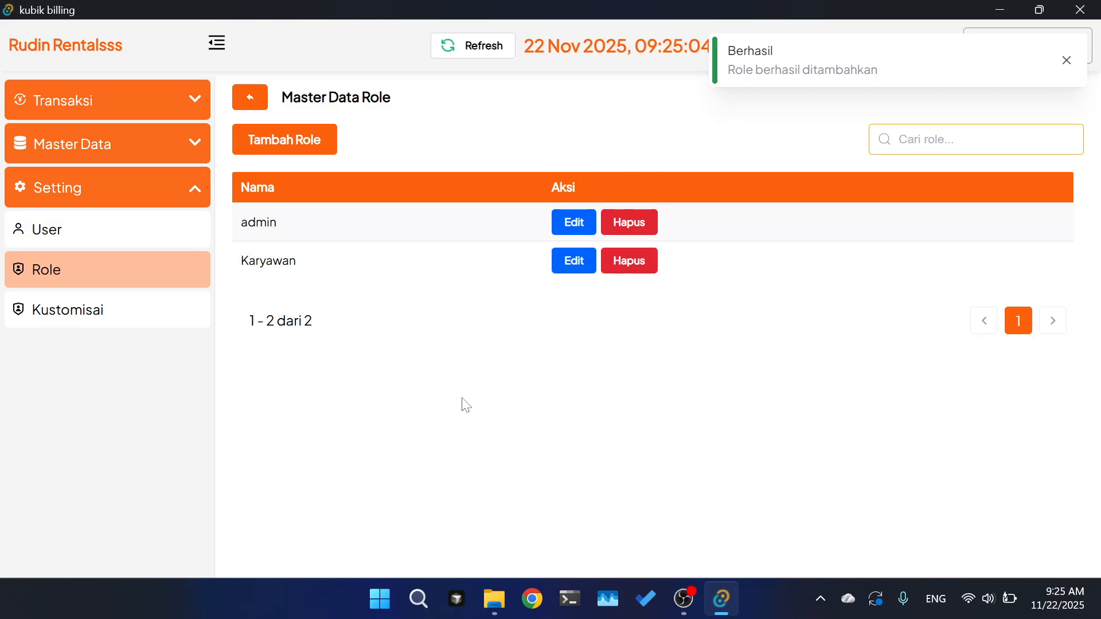
- Create user 'Karyawan 1', username karyawan1, role Karyawan, with a password, and save
click(32, 246)
click(319, 147)
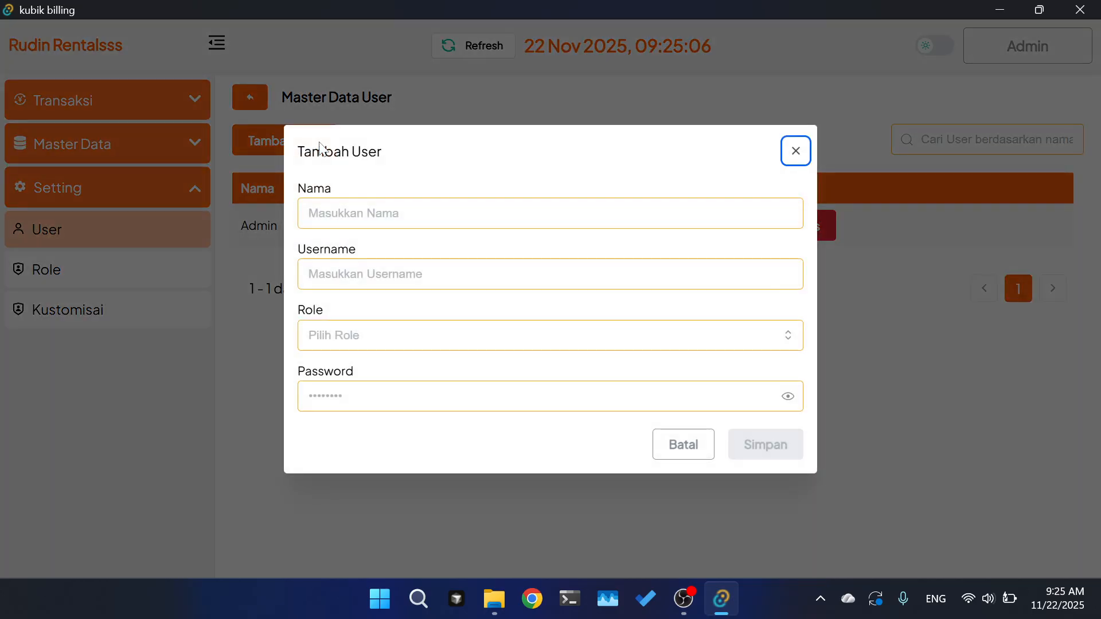
click(407, 221)
text(Kar)
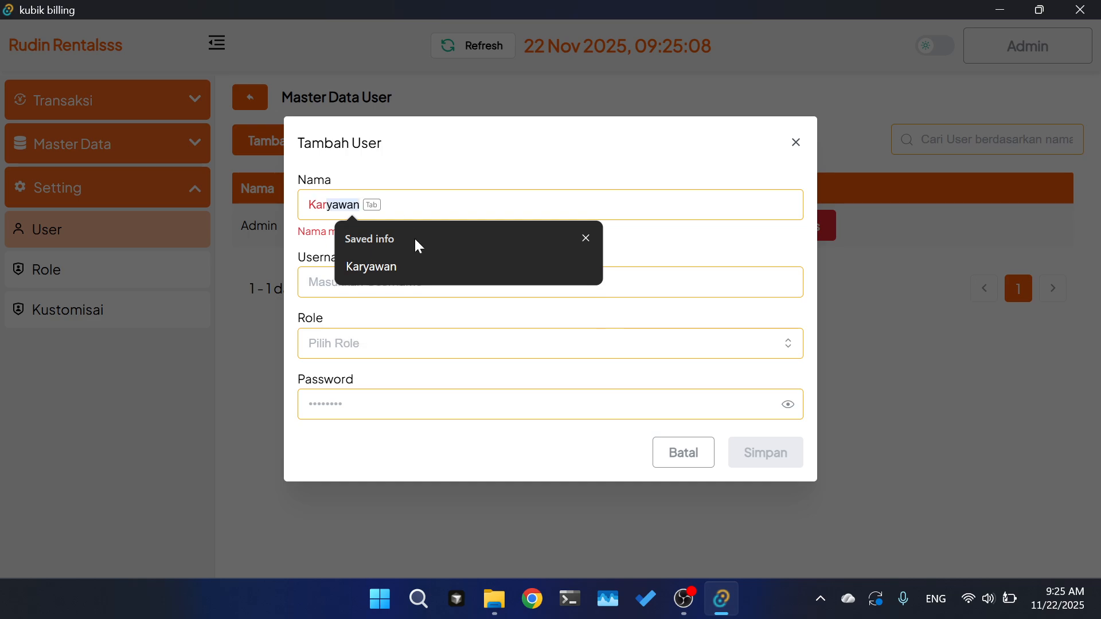
click(430, 269)
text(1)
click(310, 274)
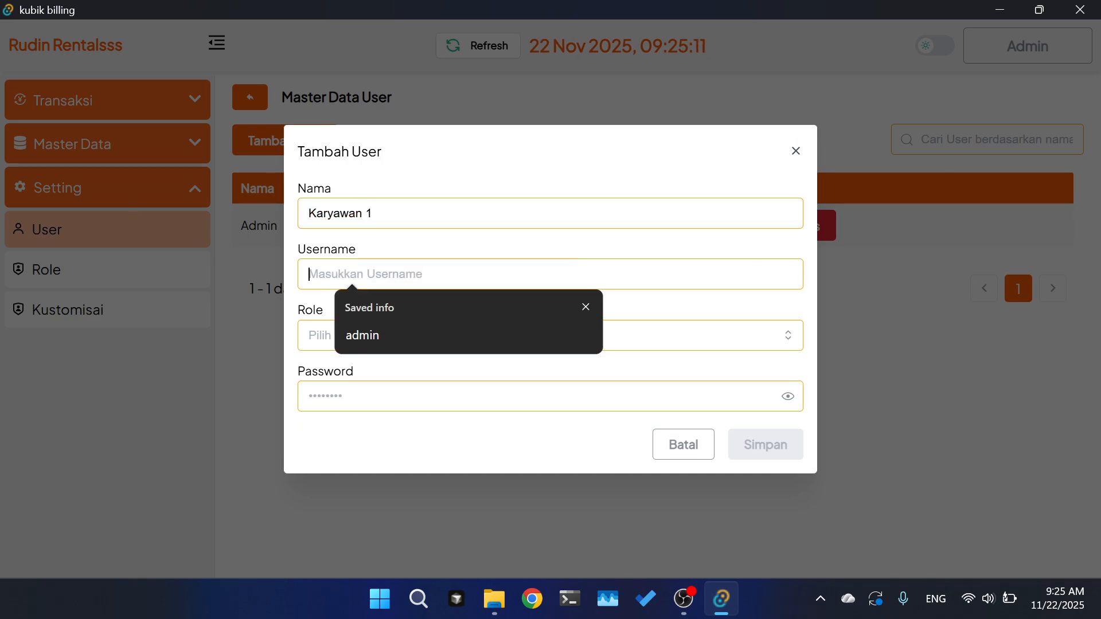
text(karyawan1)
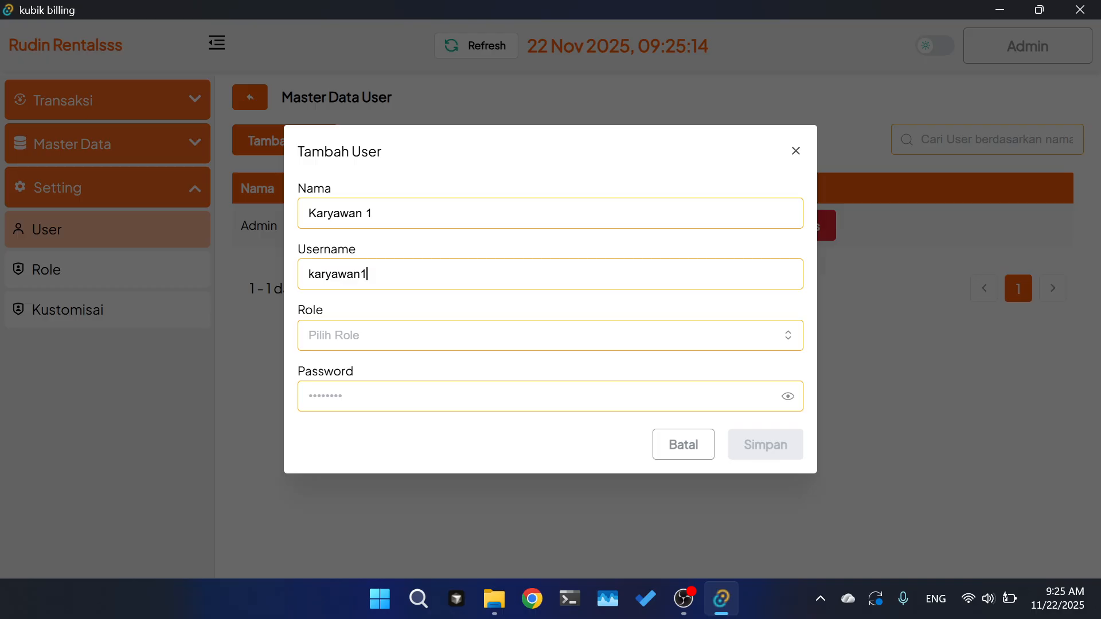
key(Tab)
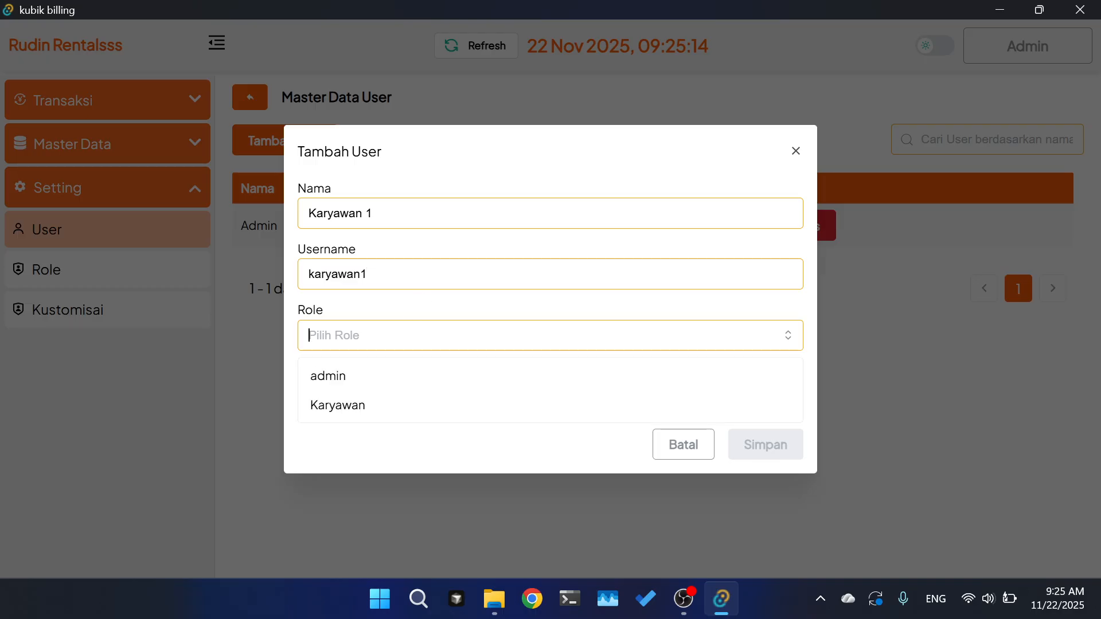
click(364, 405)
key(Tab)
text(karyawan)
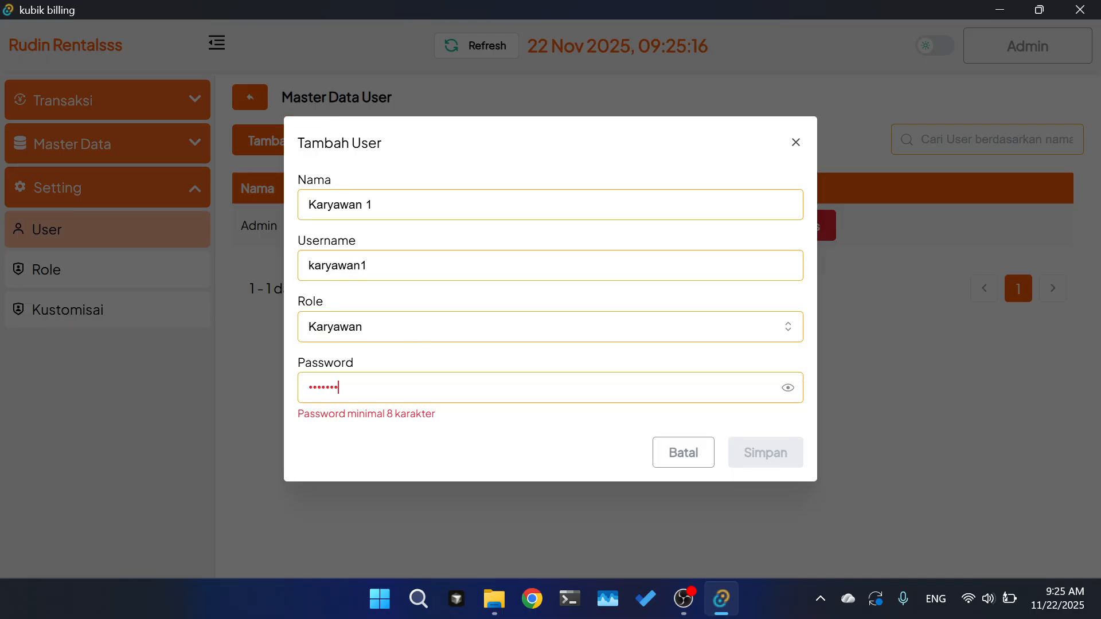
click(777, 452)
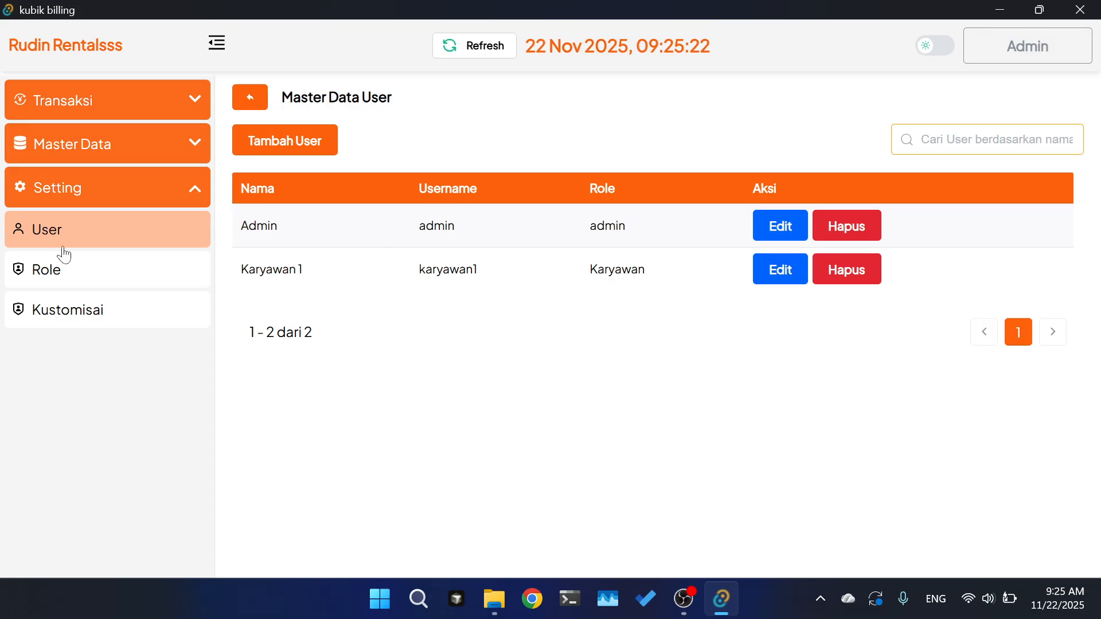
- Review the Karyawan role's module permissions and close it without changes
click(64, 265)
click(591, 258)
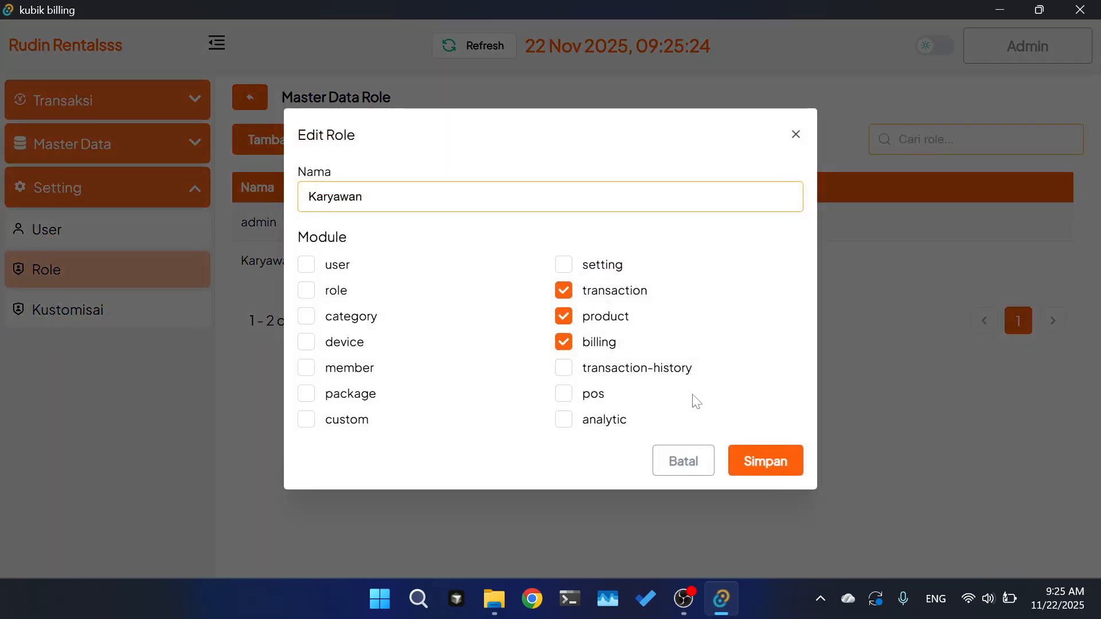
click(687, 460)
- In Kustomisasi, set Ukuran Layar to 98% and Nama Rental to 'Oji rental'
click(63, 310)
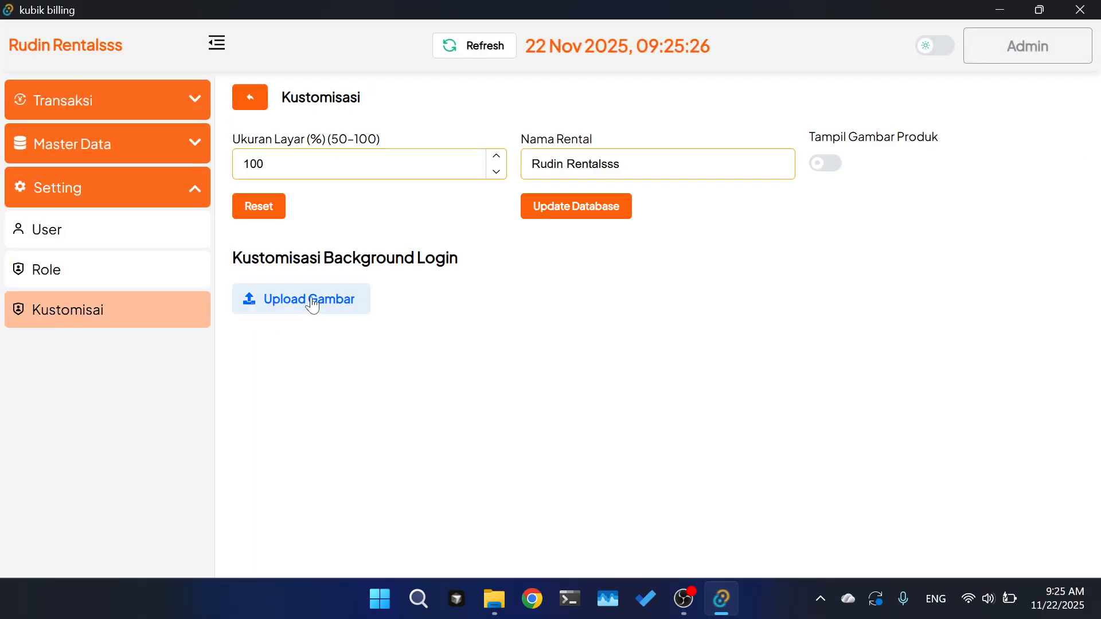
click(497, 171)
click(496, 171)
click(495, 170)
click(493, 168)
click(491, 164)
click(491, 164)
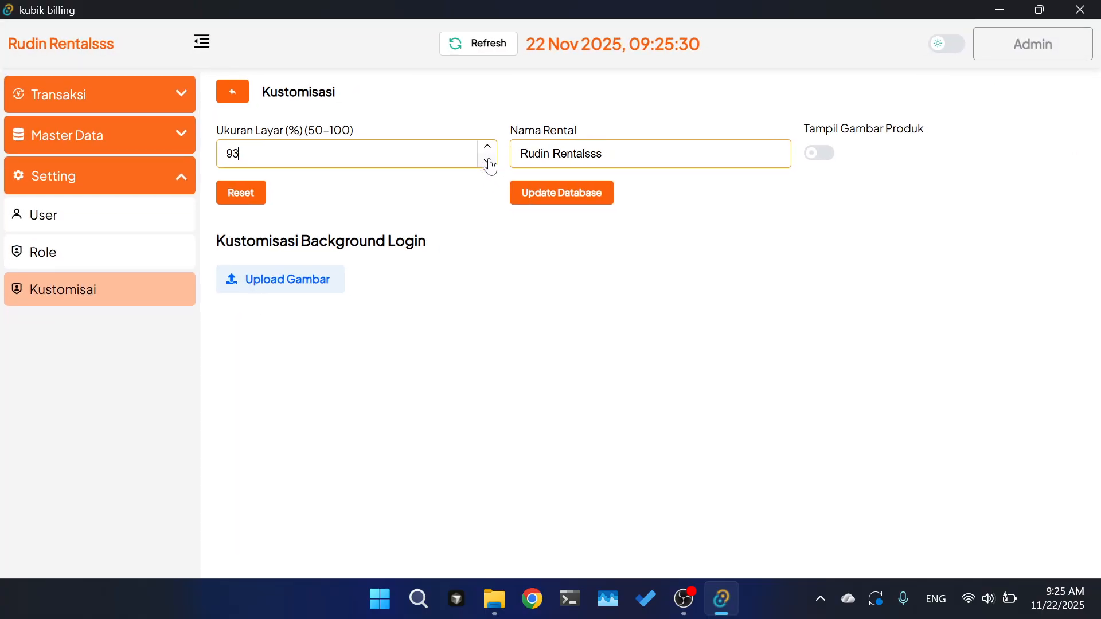
click(487, 151)
click(487, 150)
click(487, 150)
click(488, 151)
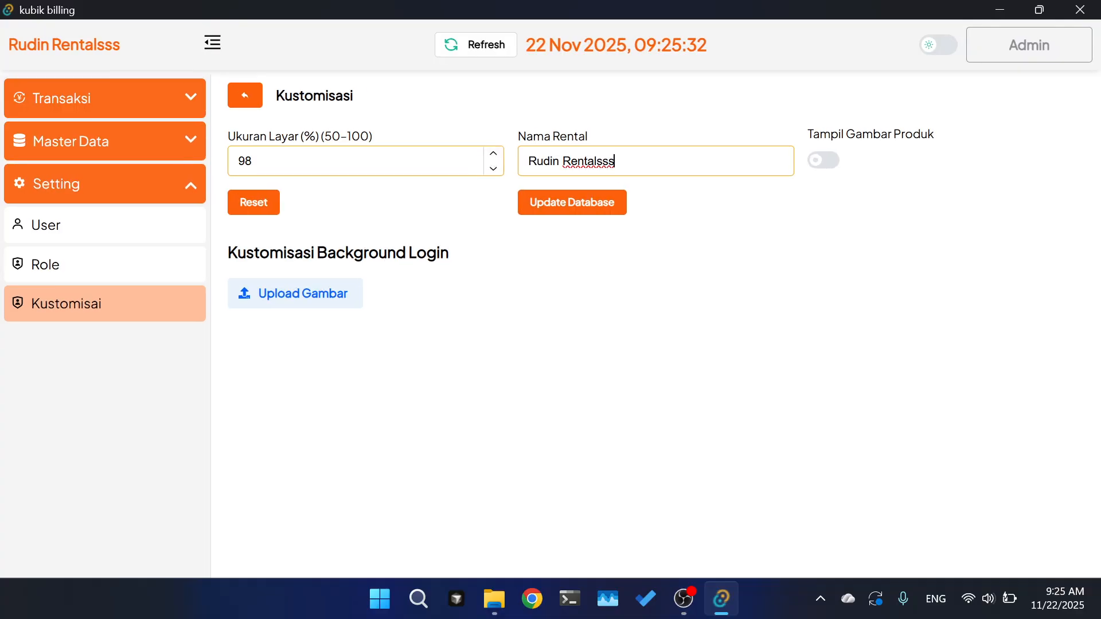
key(ctrl+BackSpace)
key(ctrl+BackSpace)
text(Oji)
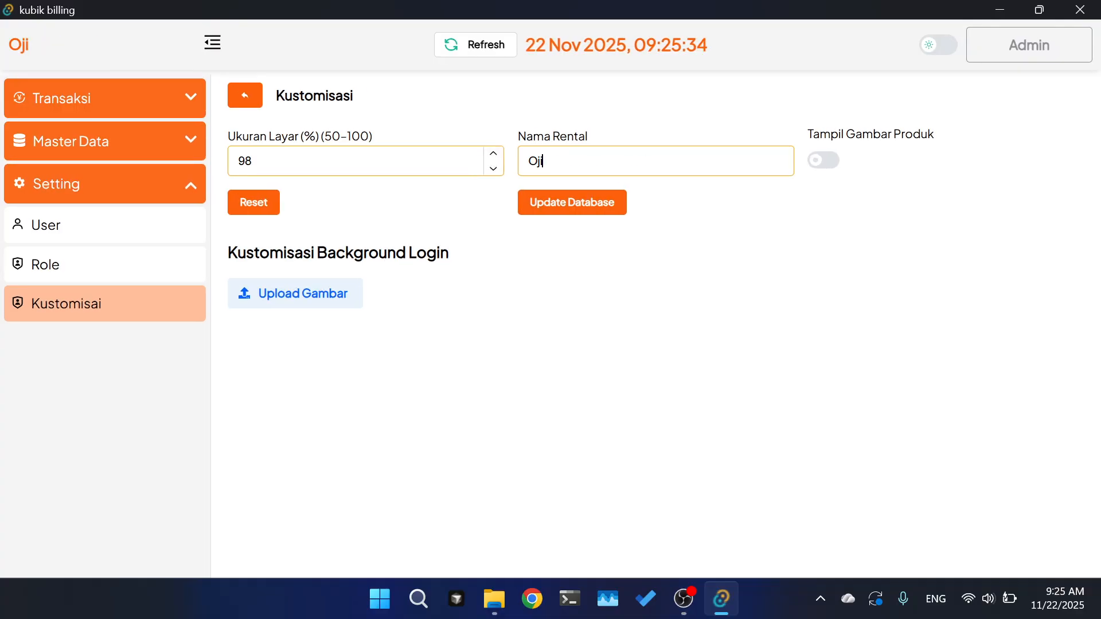
text( rental)
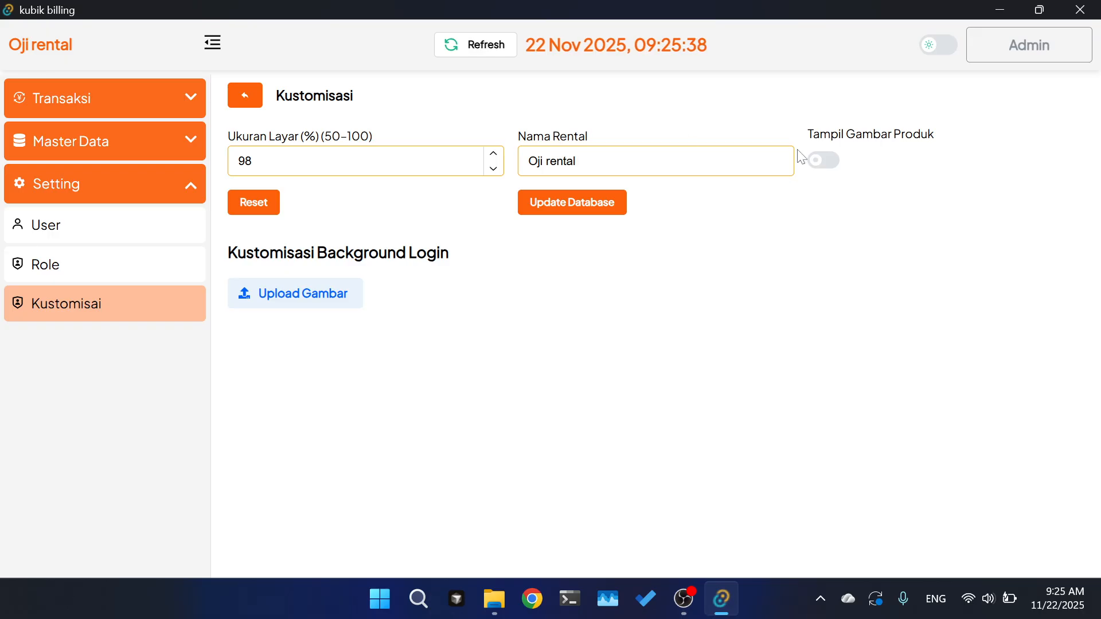
click(292, 293)
scroll(239, 261, down, 10)
scroll(81, 286, down, 5)
click(80, 235)
scroll(384, 262, down, 5)
click(323, 308)
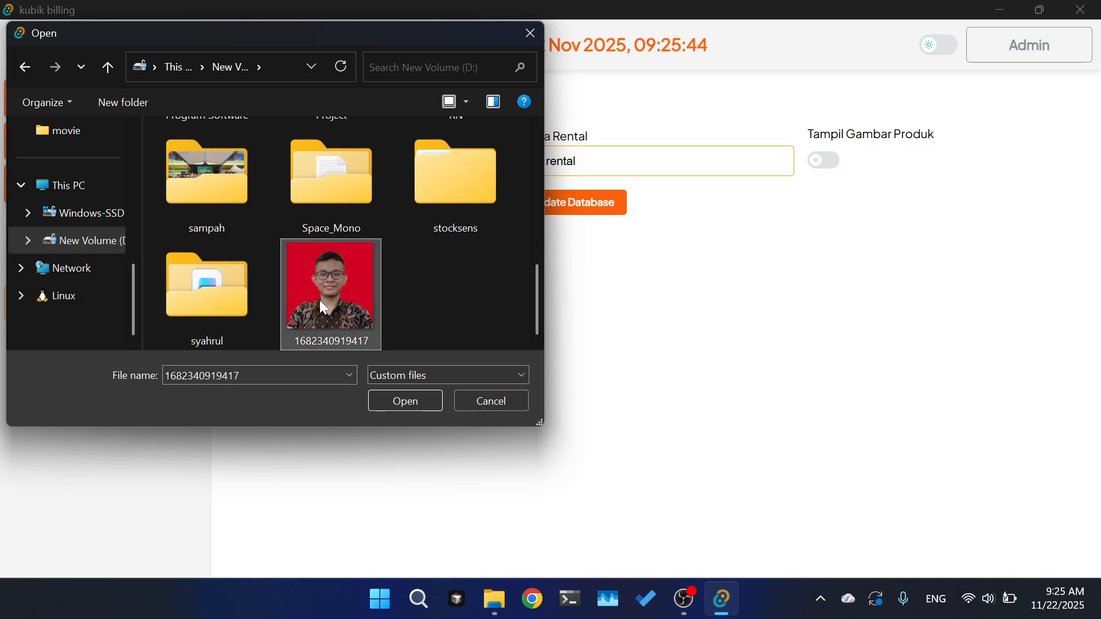
double_click(323, 308)
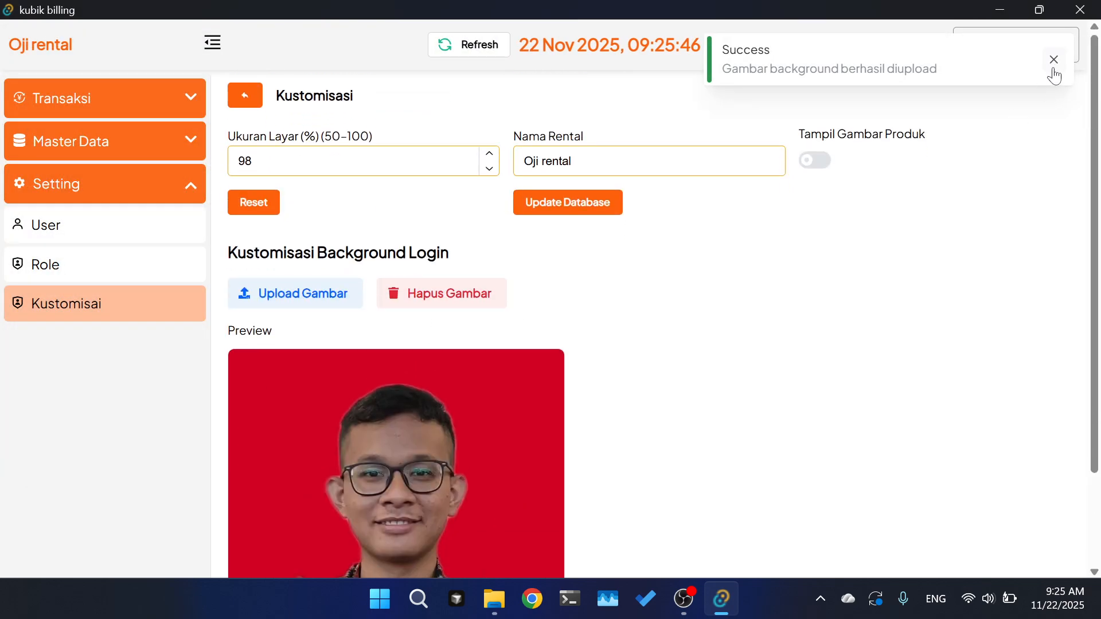
- Log out, then sign back in with the saved admin username
click(1052, 60)
click(1003, 54)
click(993, 120)
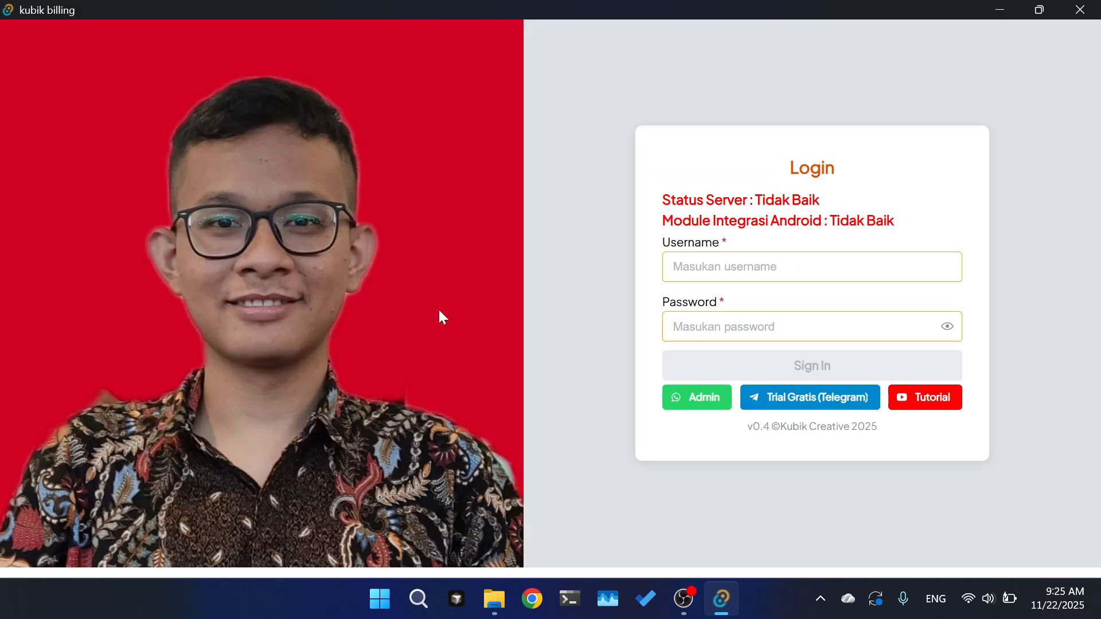
click(766, 266)
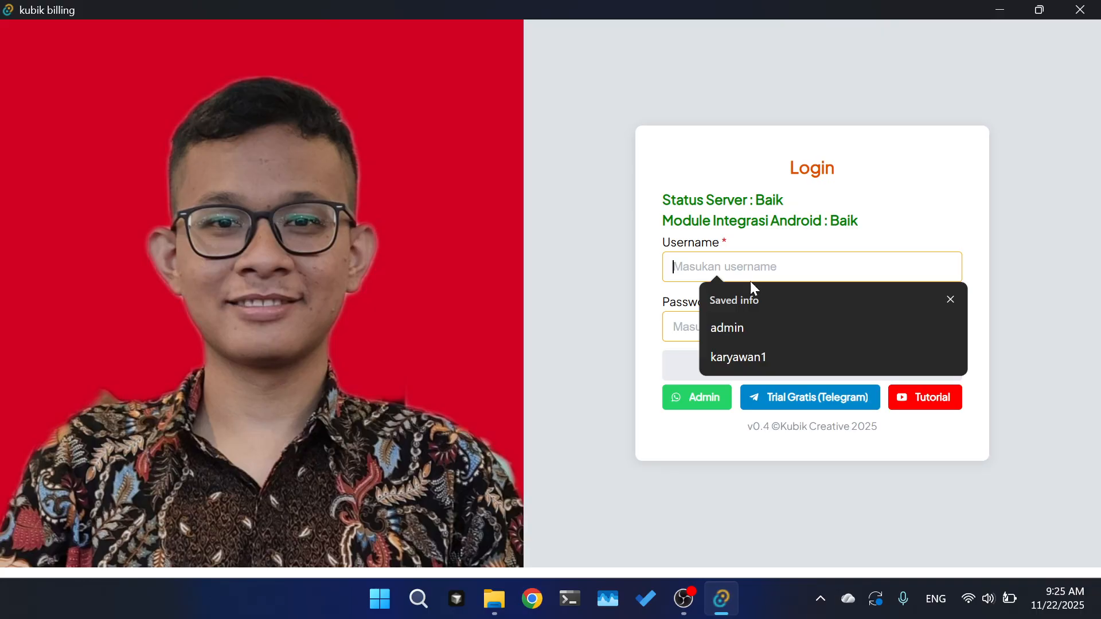
click(766, 318)
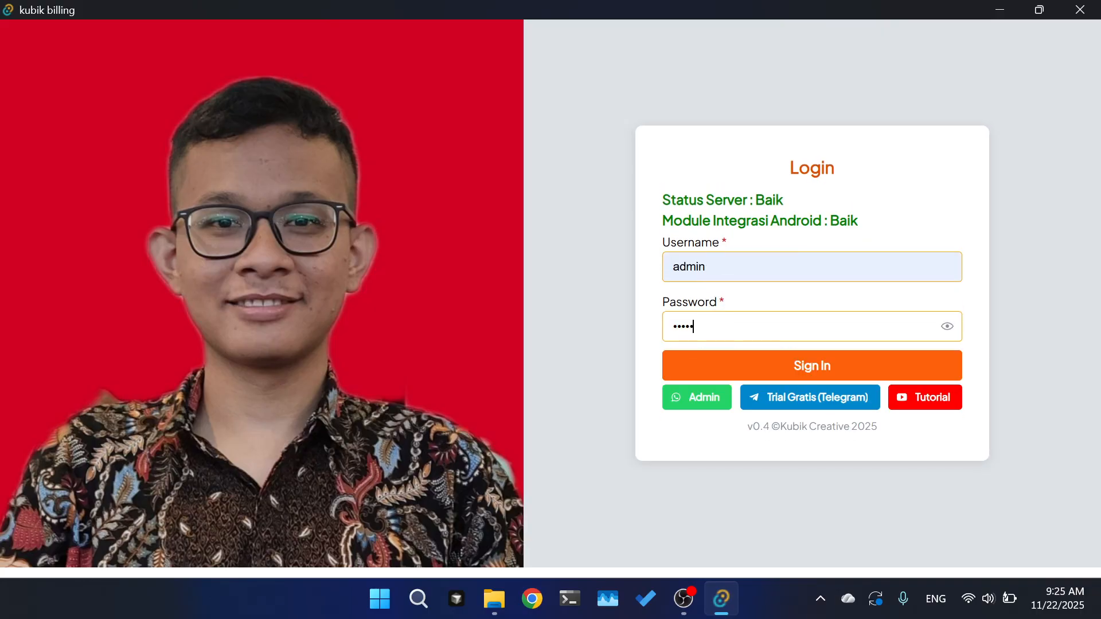
key(Return)
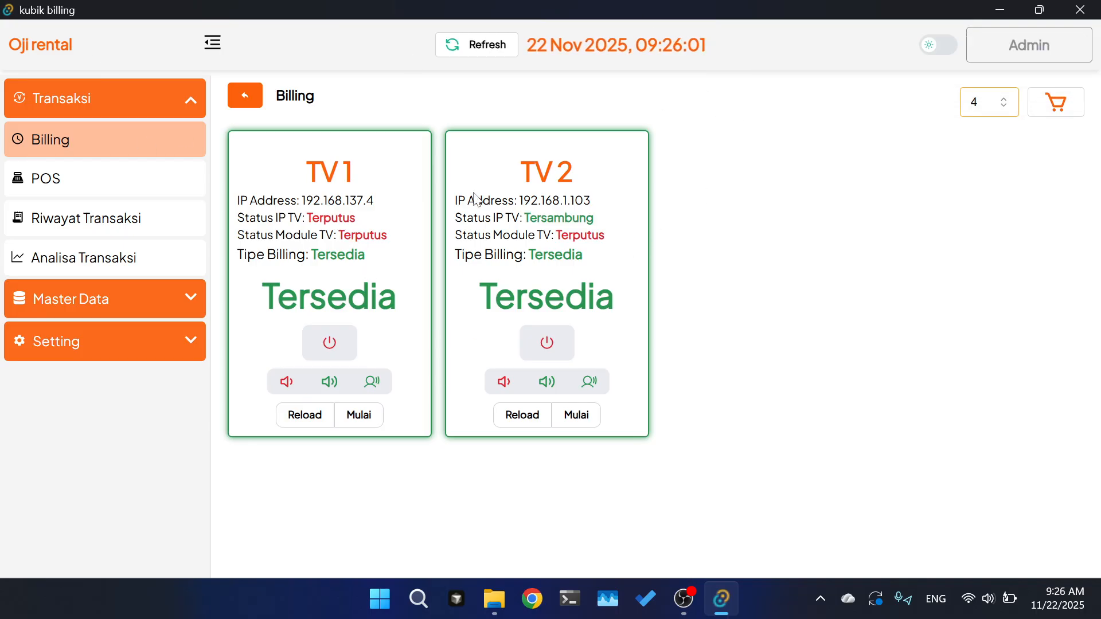
- Start TV 1 billing in cart 'Keranjang 1' with the 30 Menit PS2 package
click(356, 421)
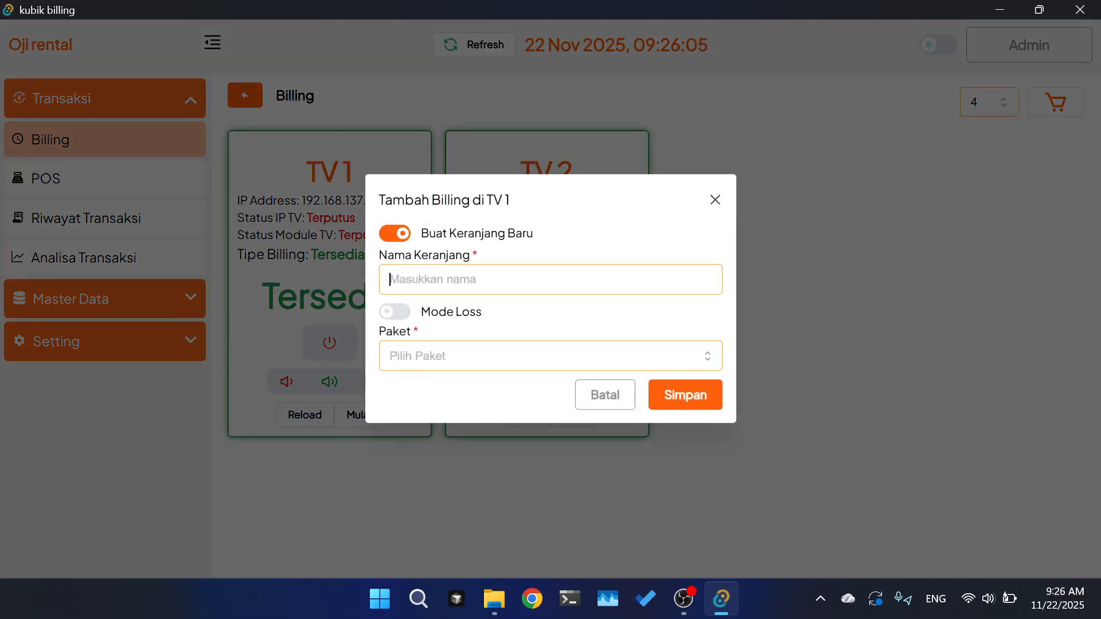
text(Ker)
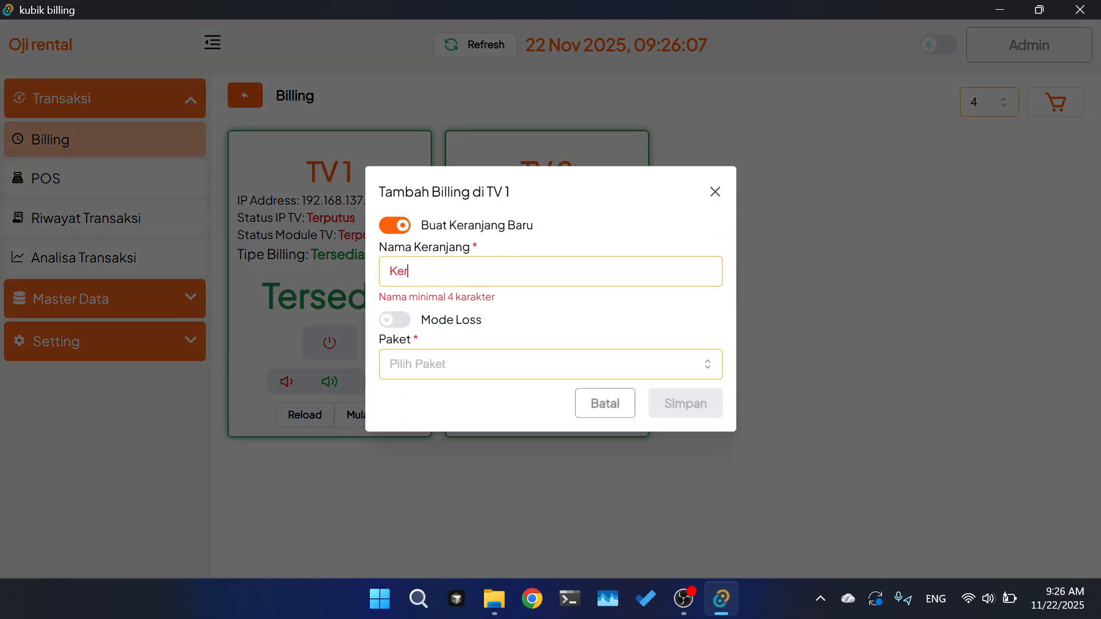
text(anjang 1)
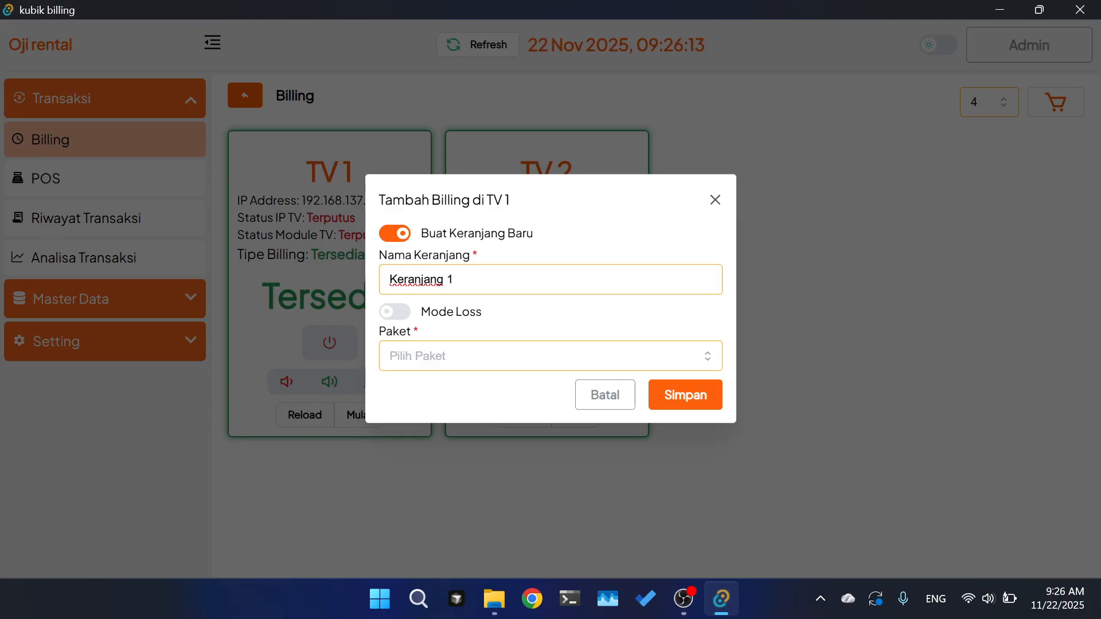
click(551, 356)
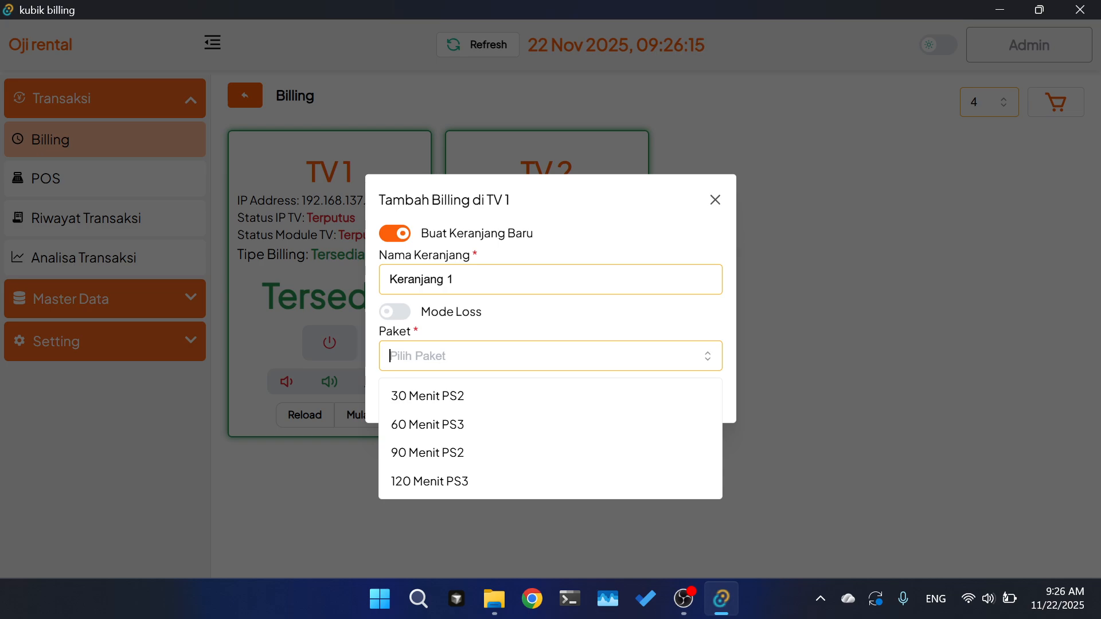
click(453, 397)
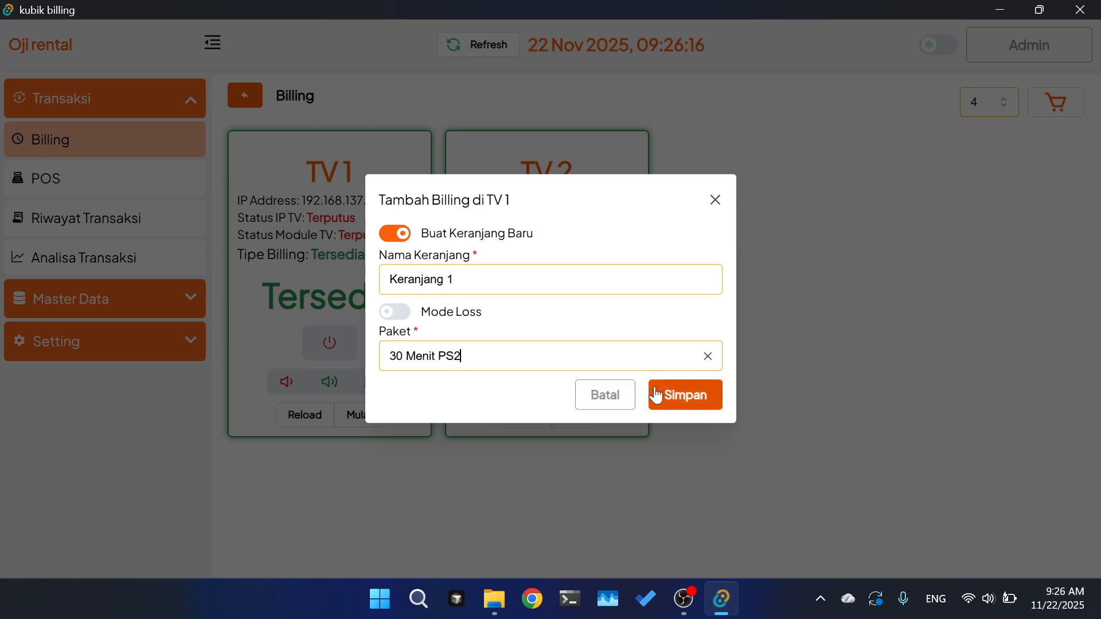
click(697, 401)
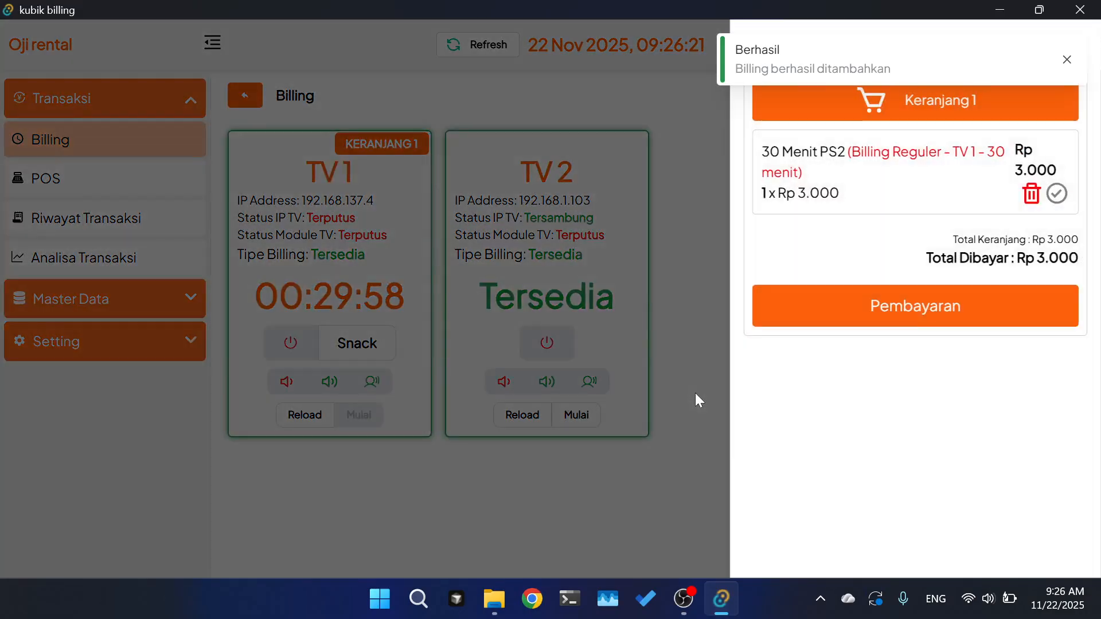
- Start TV 2 billing in Mode Loss under Keranjang 1 with the 180 Menit PS2 package
click(438, 234)
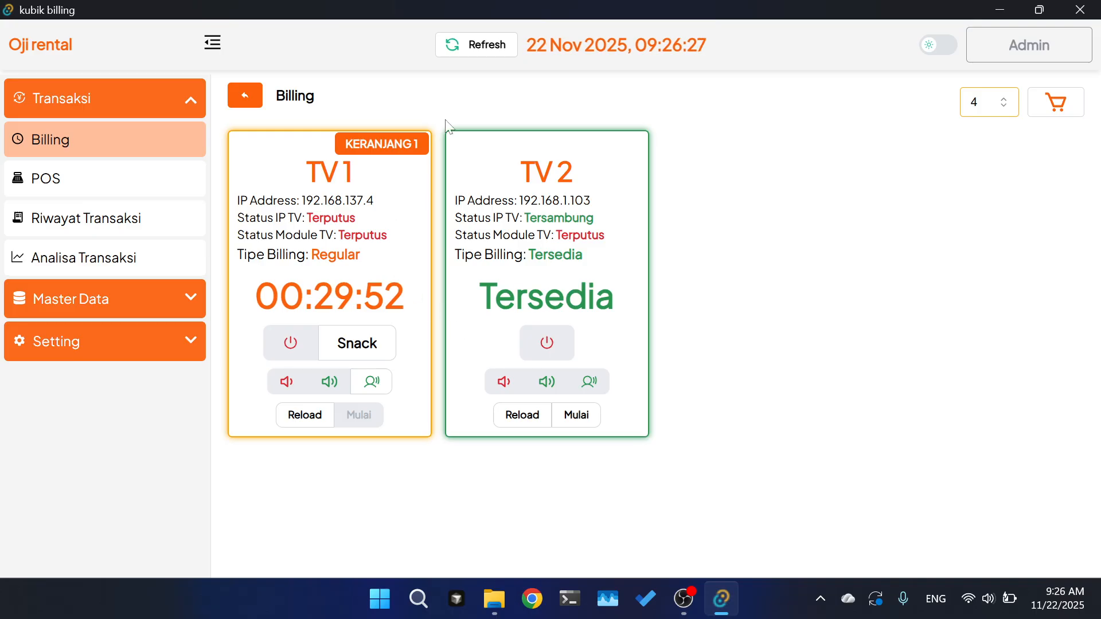
click(580, 421)
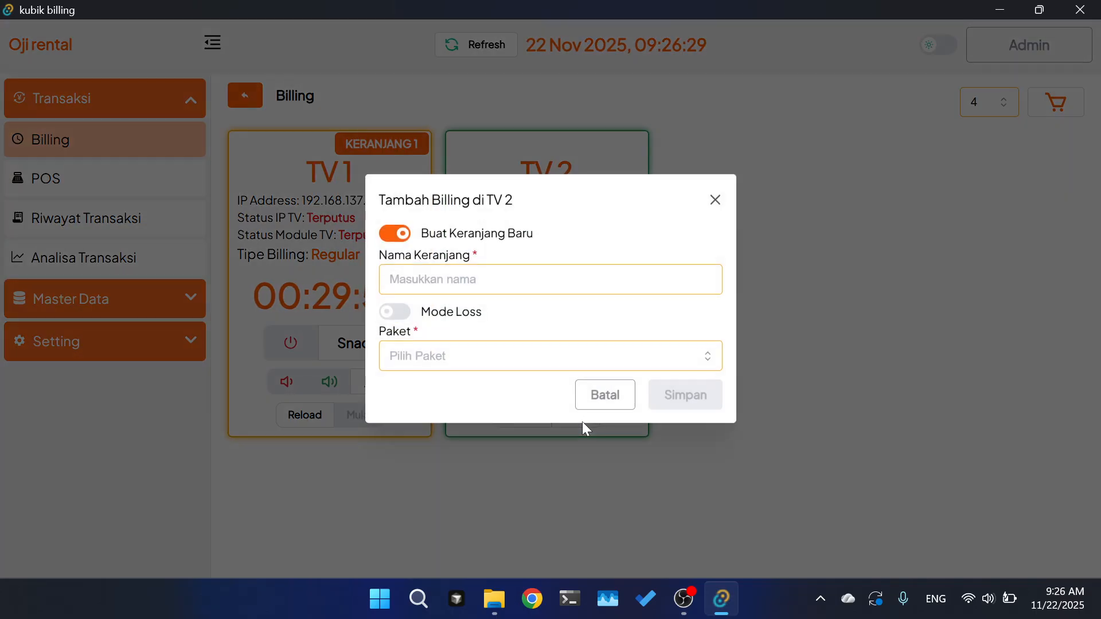
click(429, 311)
click(436, 280)
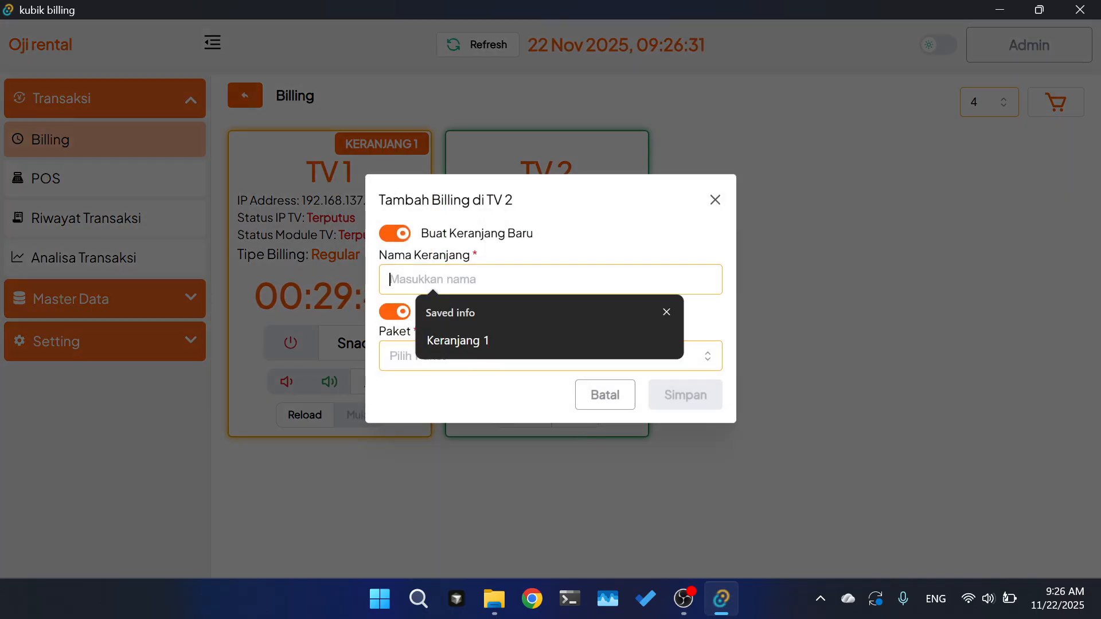
click(493, 340)
click(457, 356)
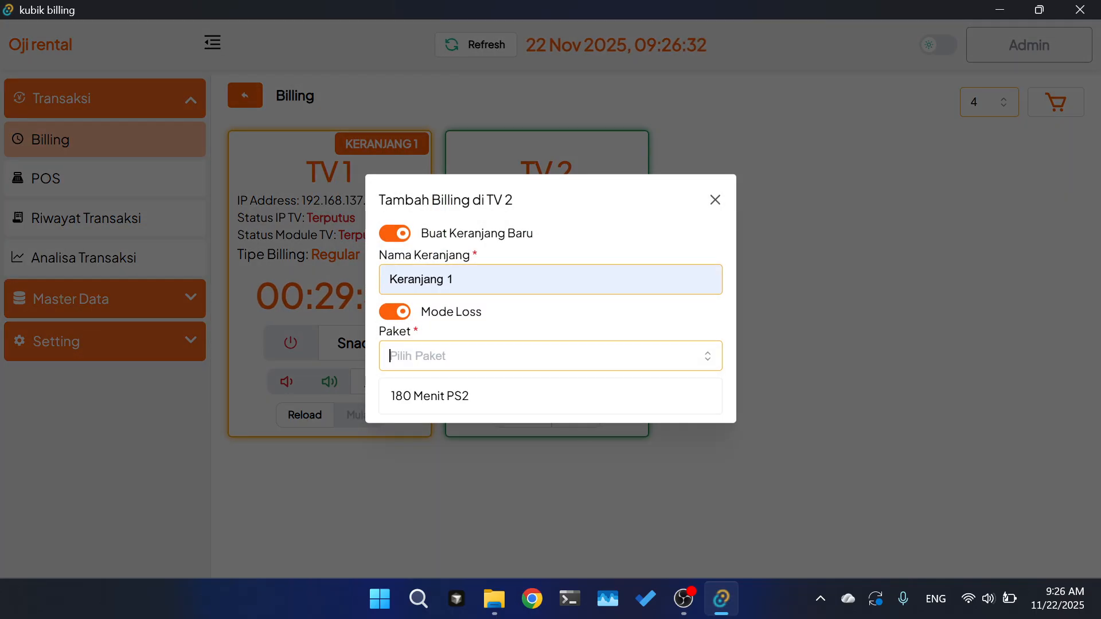
click(456, 396)
click(683, 399)
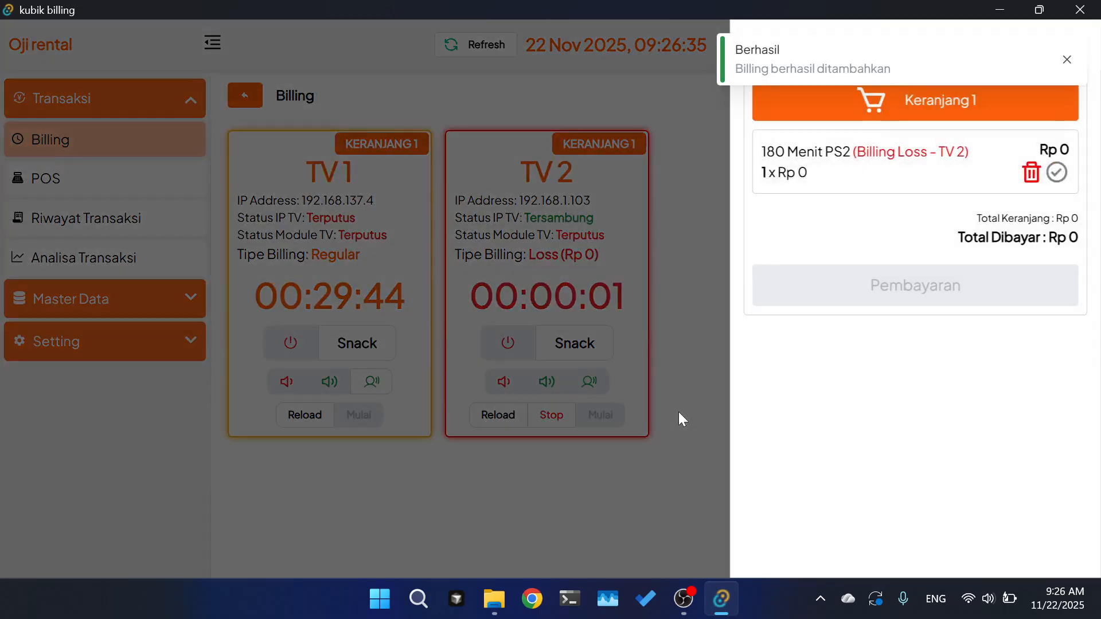
click(717, 256)
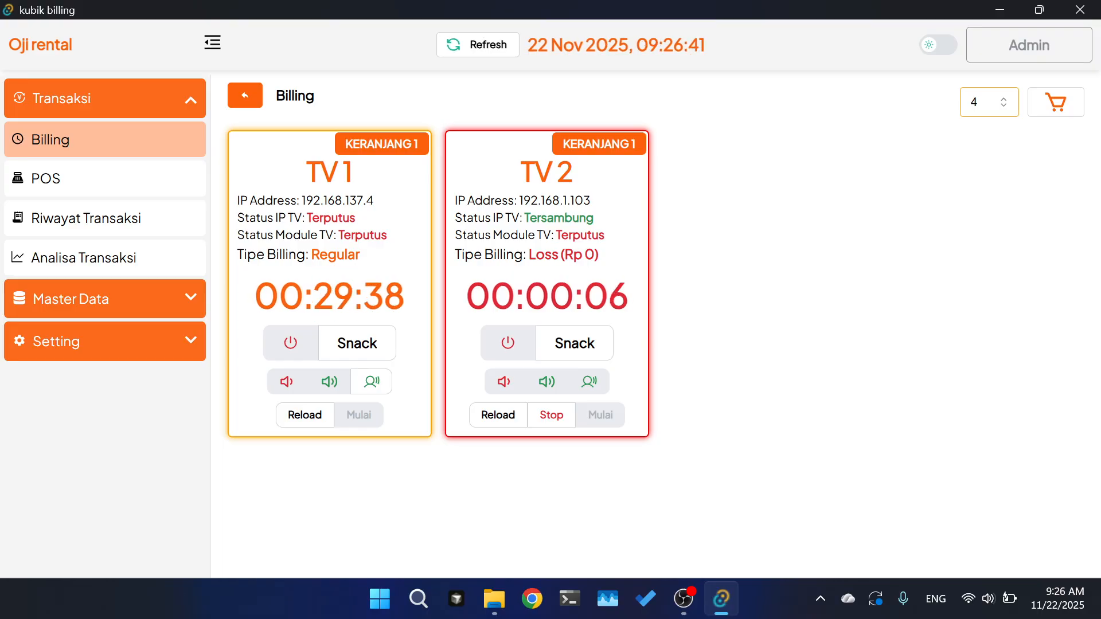
drag(465, 295, 630, 298)
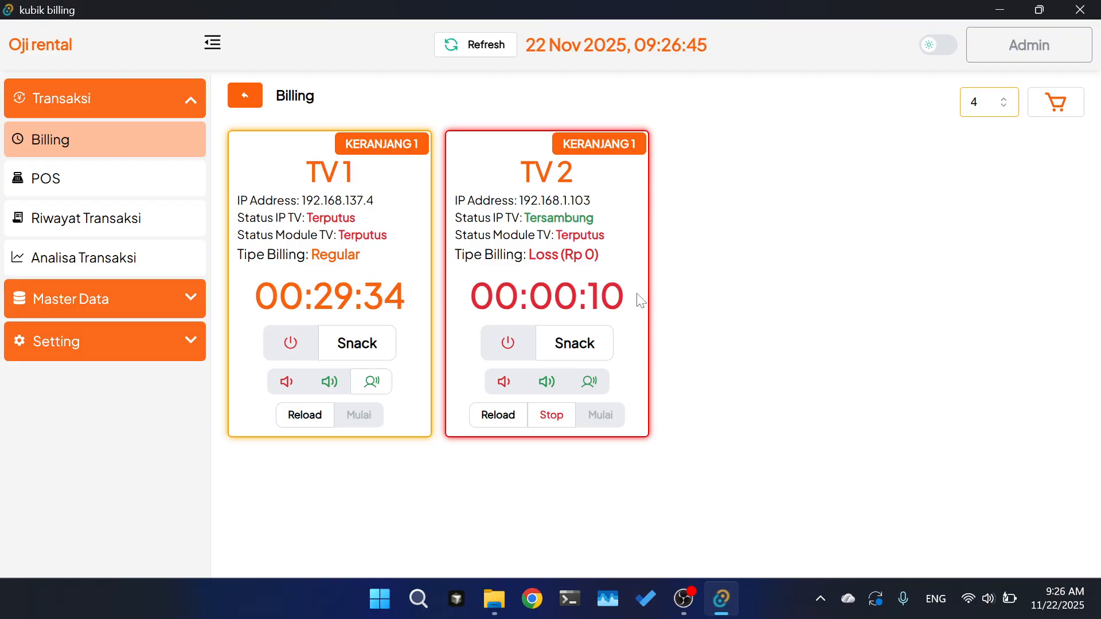
scroll(636, 299, down, 1)
scroll(631, 241, up, 1)
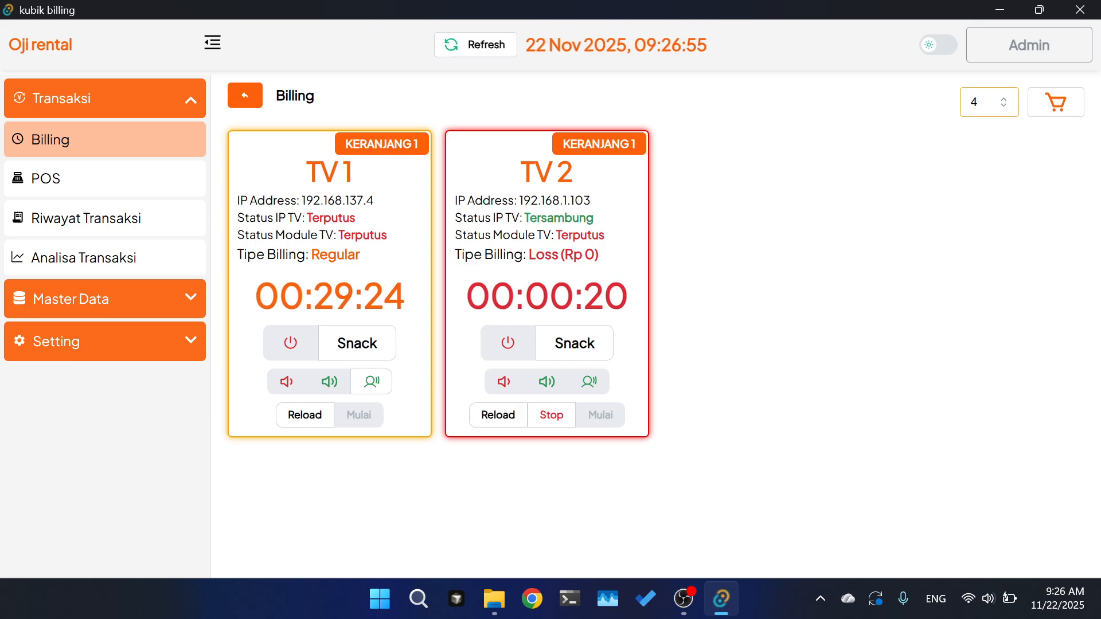
- Add Indomie, Gooday and two Kapal Api to TV 2's snack cart
click(570, 344)
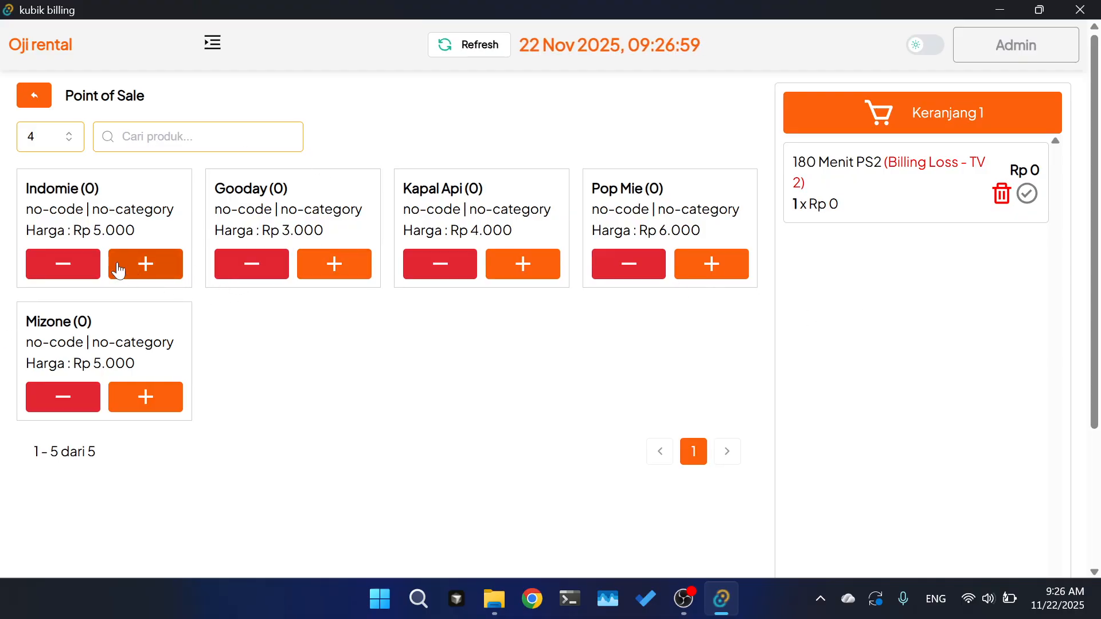
click(136, 270)
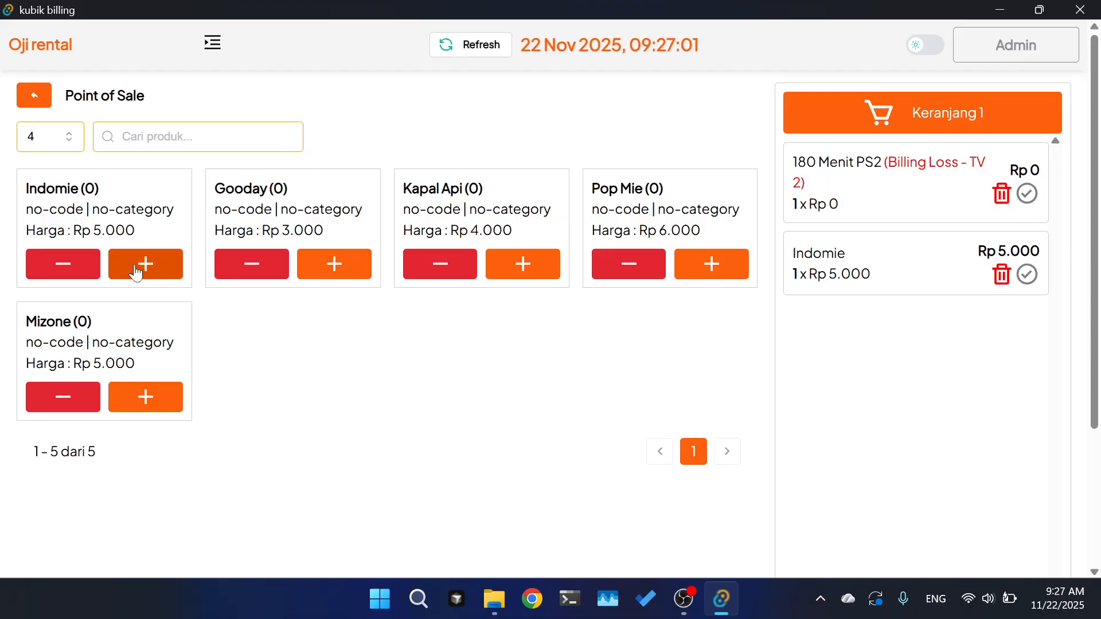
click(334, 264)
click(334, 263)
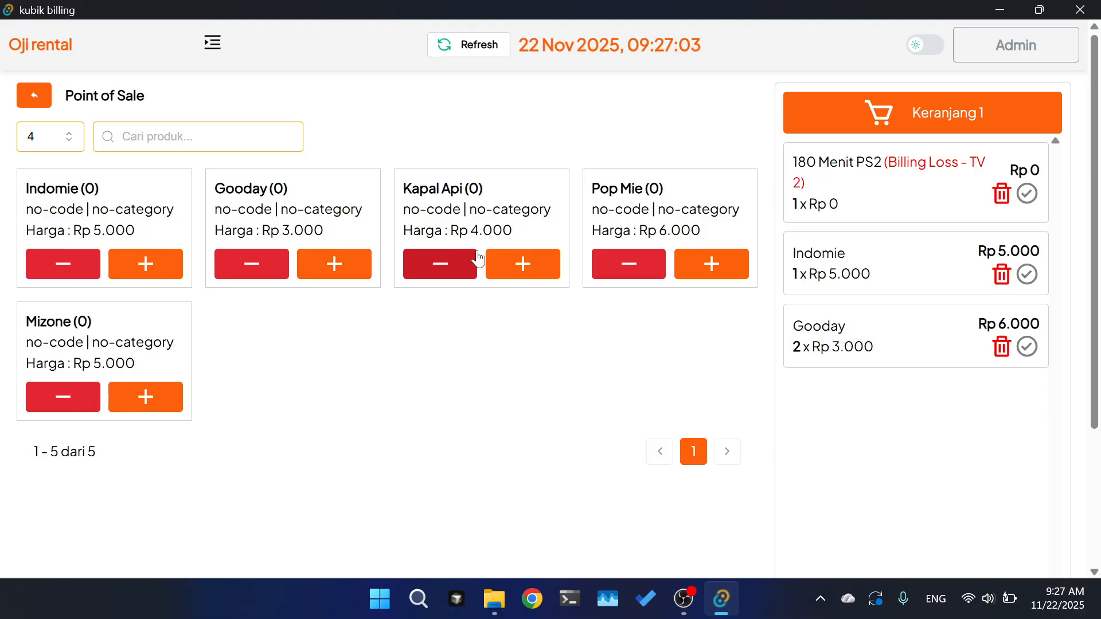
click(517, 265)
click(517, 265)
scroll(680, 344, down, 5)
scroll(631, 362, up, 5)
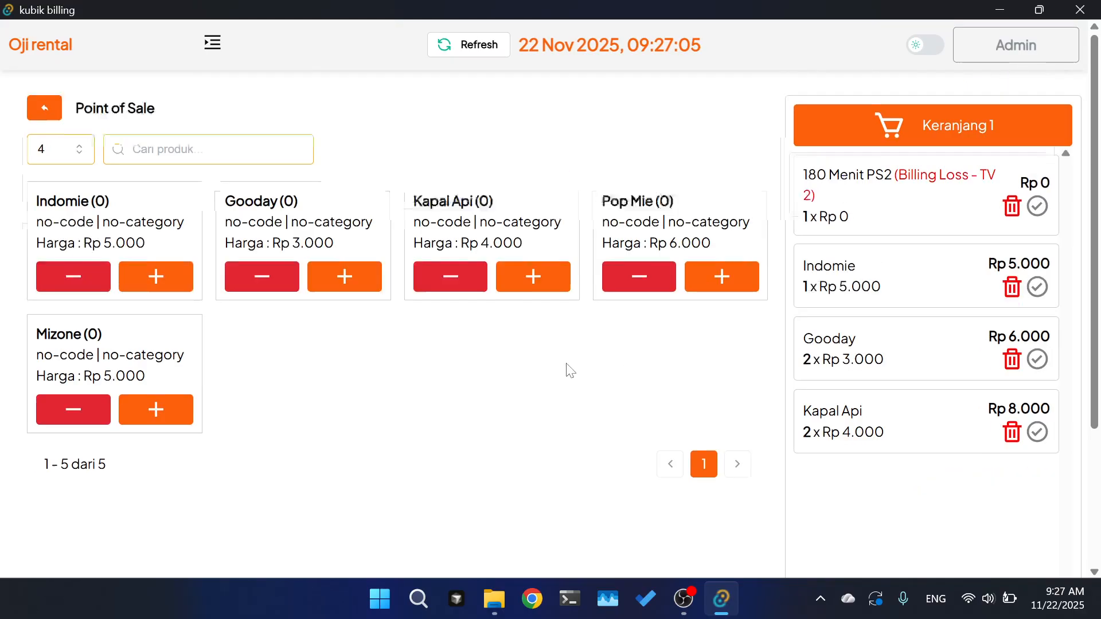
- Delete Kapal Api and Gooday from the cart, leaving one Indomie at Rp 5.000
click(212, 43)
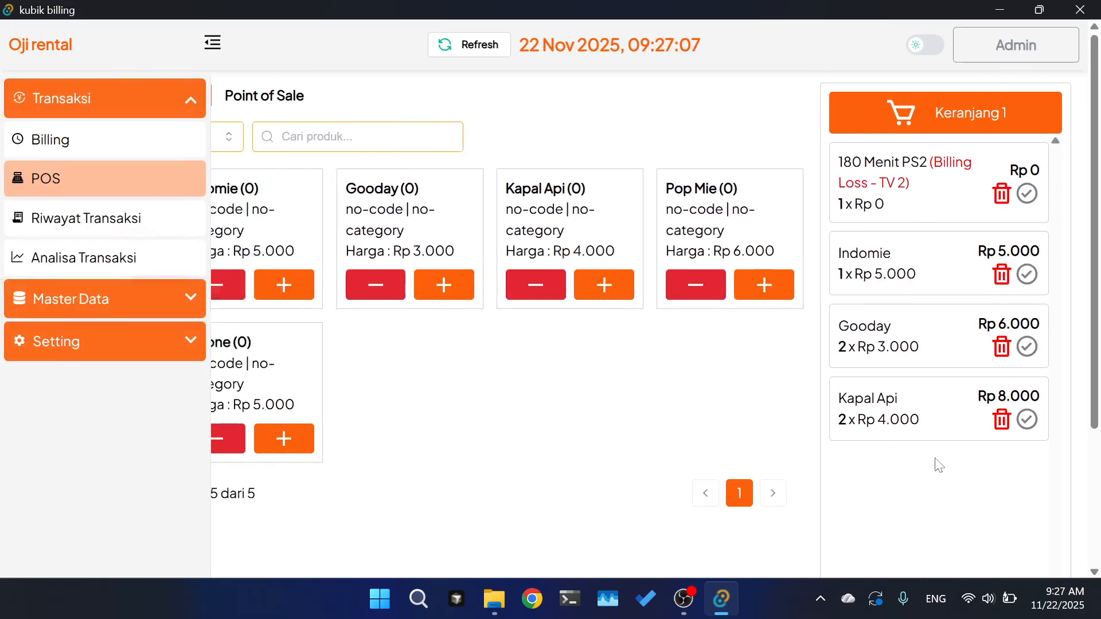
scroll(938, 464, down, 5)
scroll(906, 262, up, 1)
click(998, 235)
click(877, 287)
click(1002, 236)
click(774, 336)
scroll(888, 294, up, 4)
click(1001, 347)
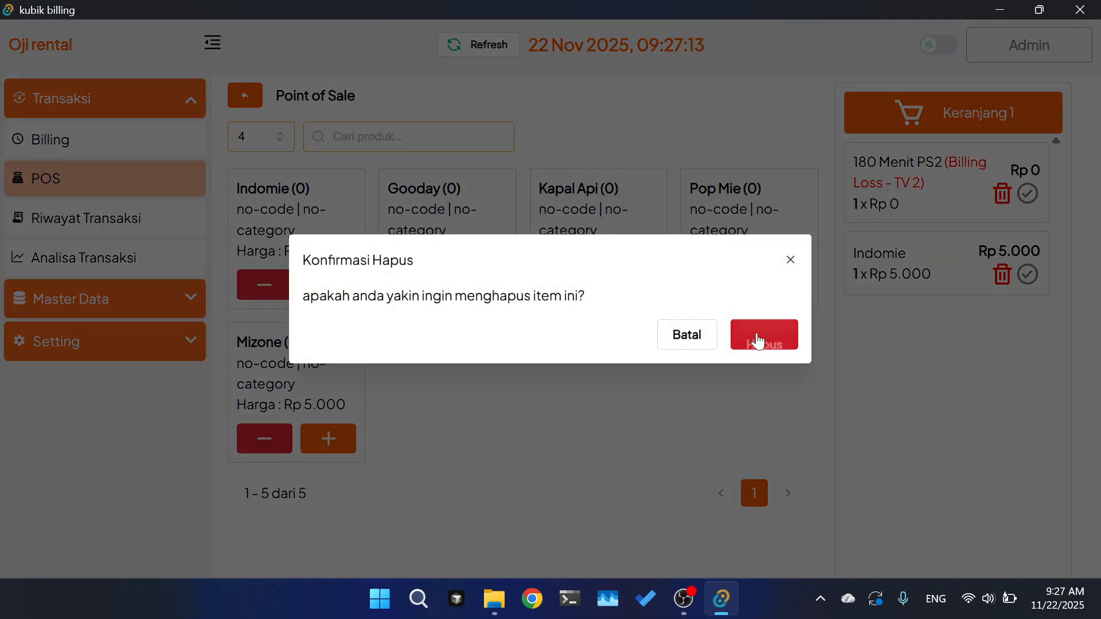
click(765, 335)
click(58, 300)
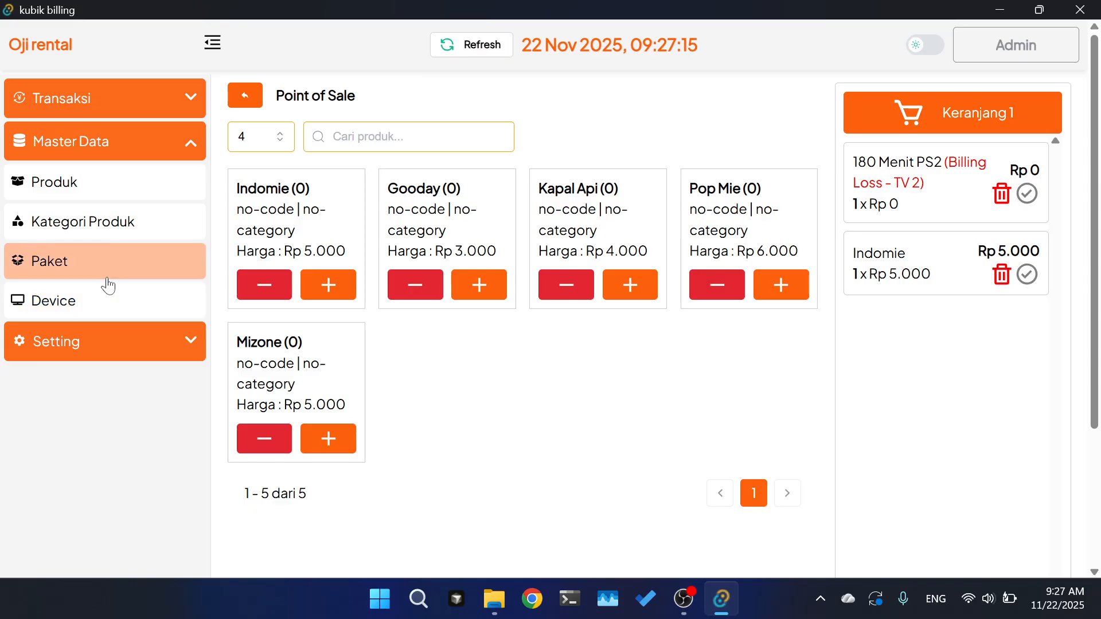
- Edit the Indomie product in master data and save its stock as 222
click(88, 202)
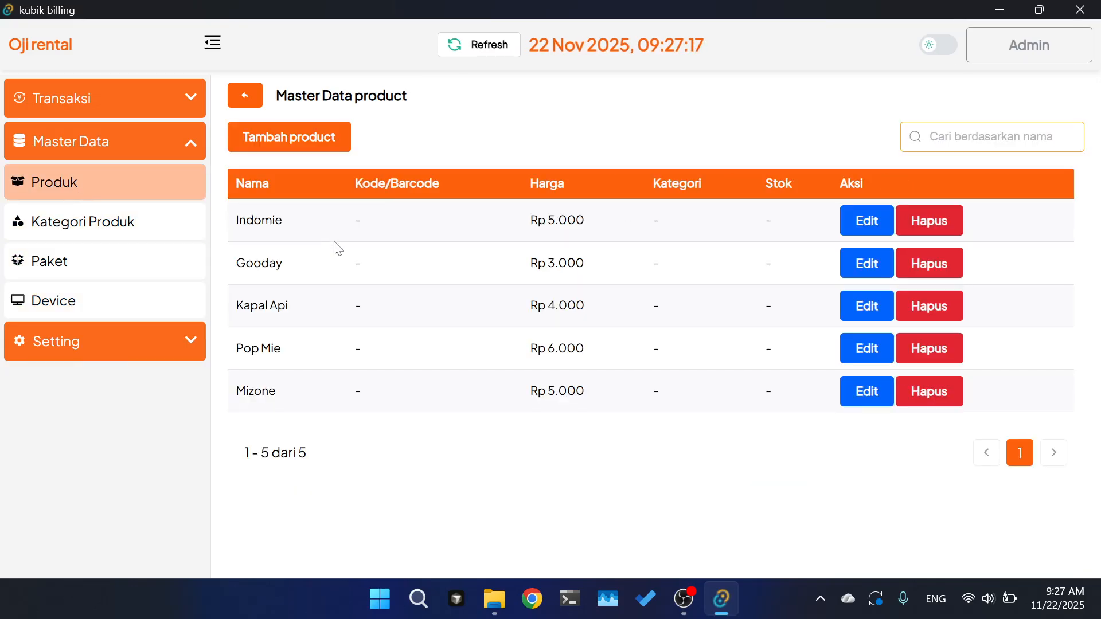
click(866, 221)
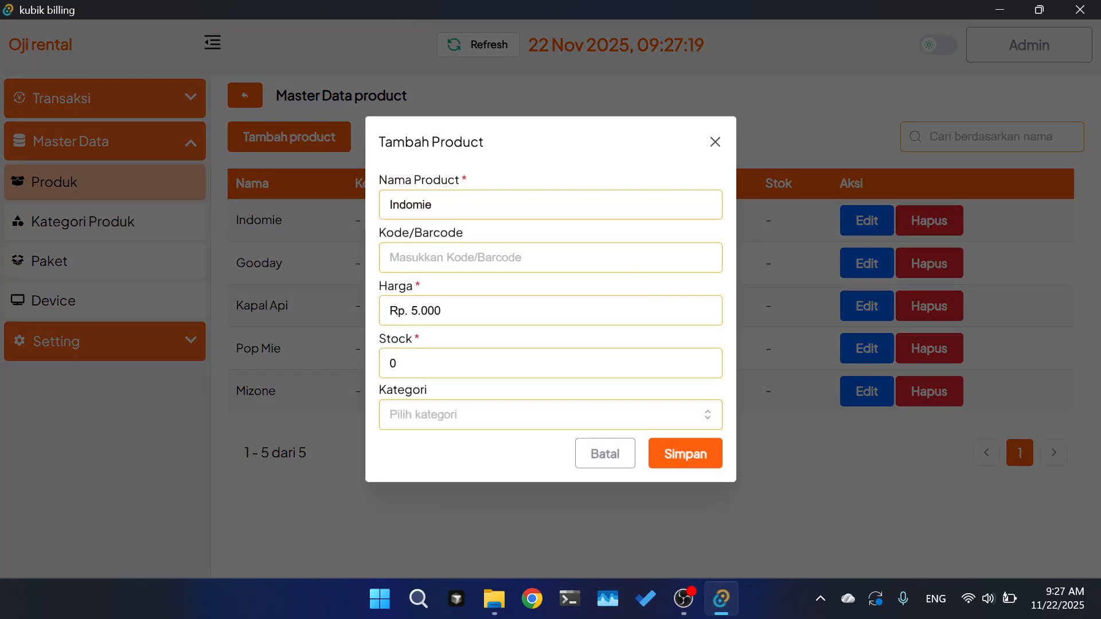
key(BackSpace)
text(1)
text(222)
click(676, 461)
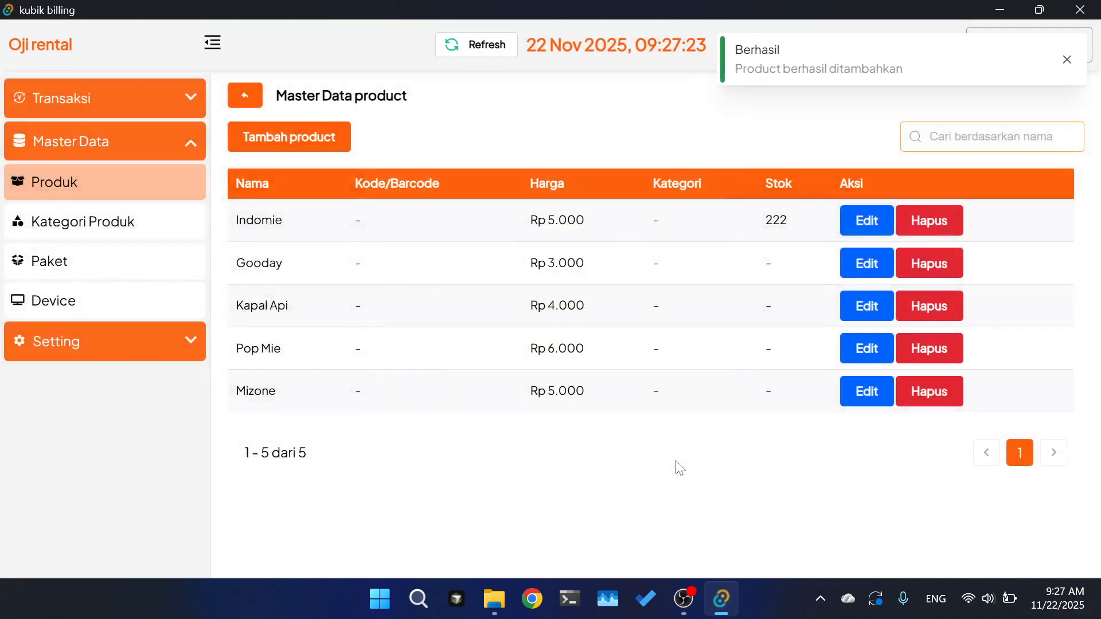
click(109, 111)
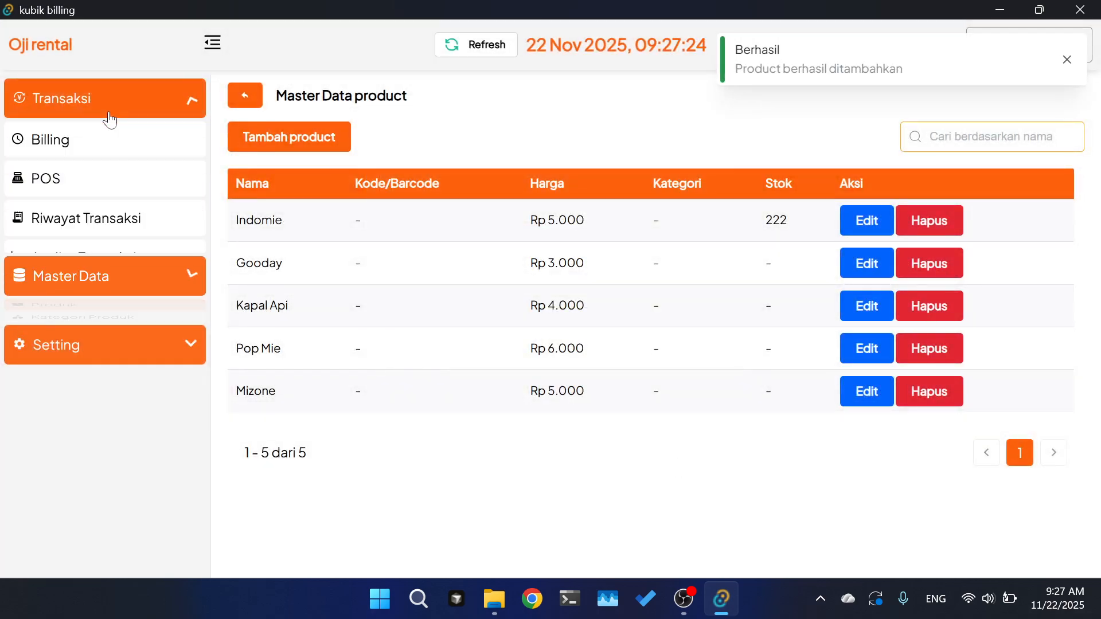
- Open the point of sale and review the Keranjang 1 cart contents
click(70, 179)
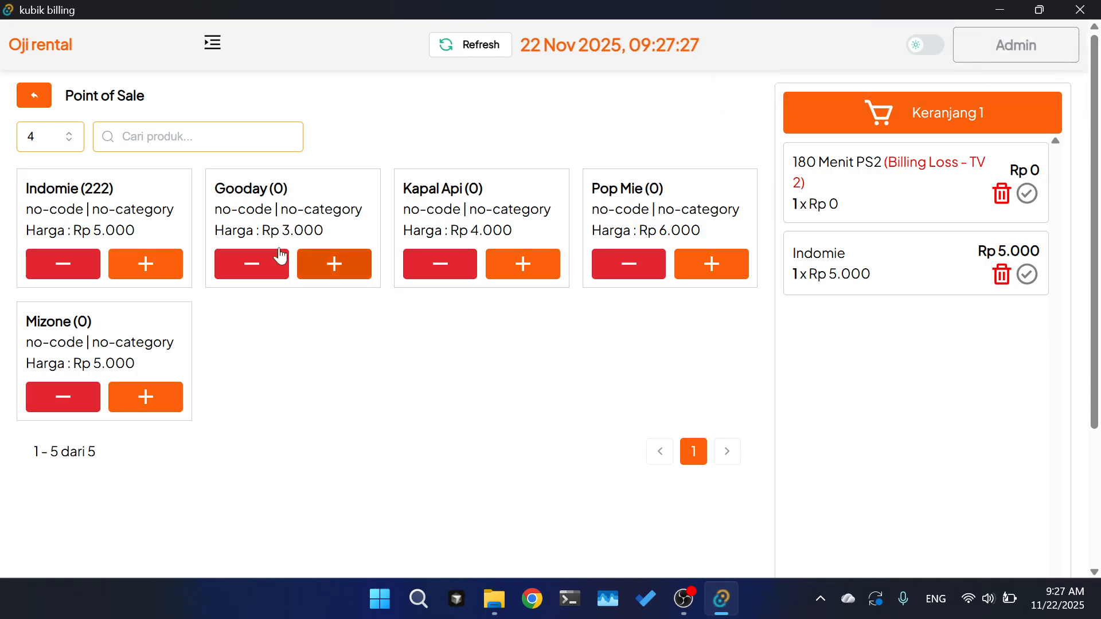
scroll(978, 300, down, 3)
scroll(978, 299, up, 3)
scroll(604, 346, down, 1)
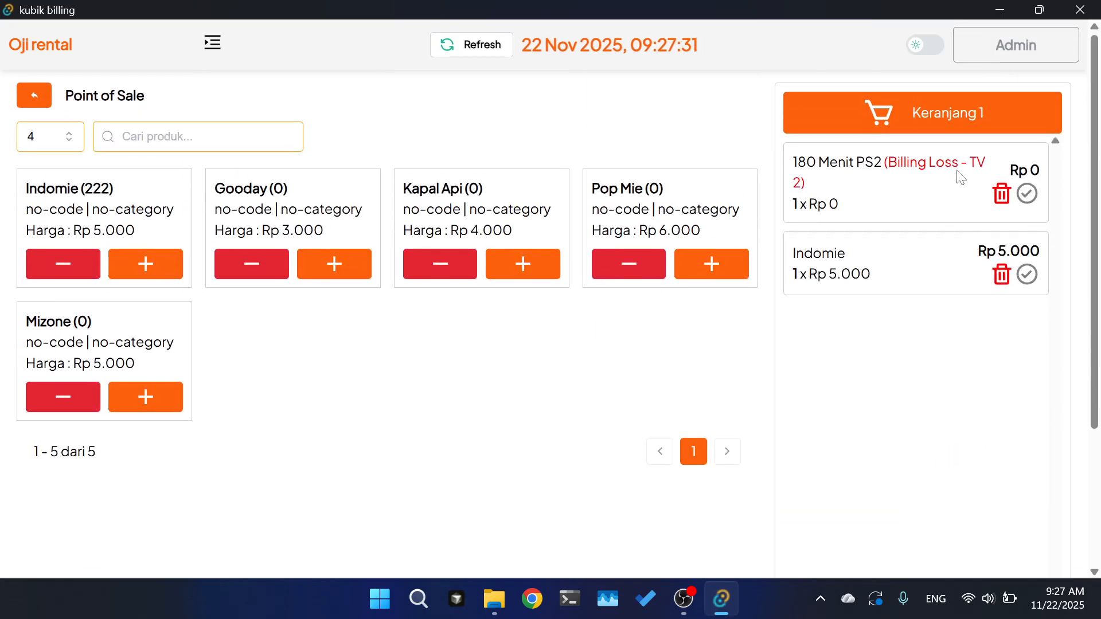
scroll(933, 290, down, 3)
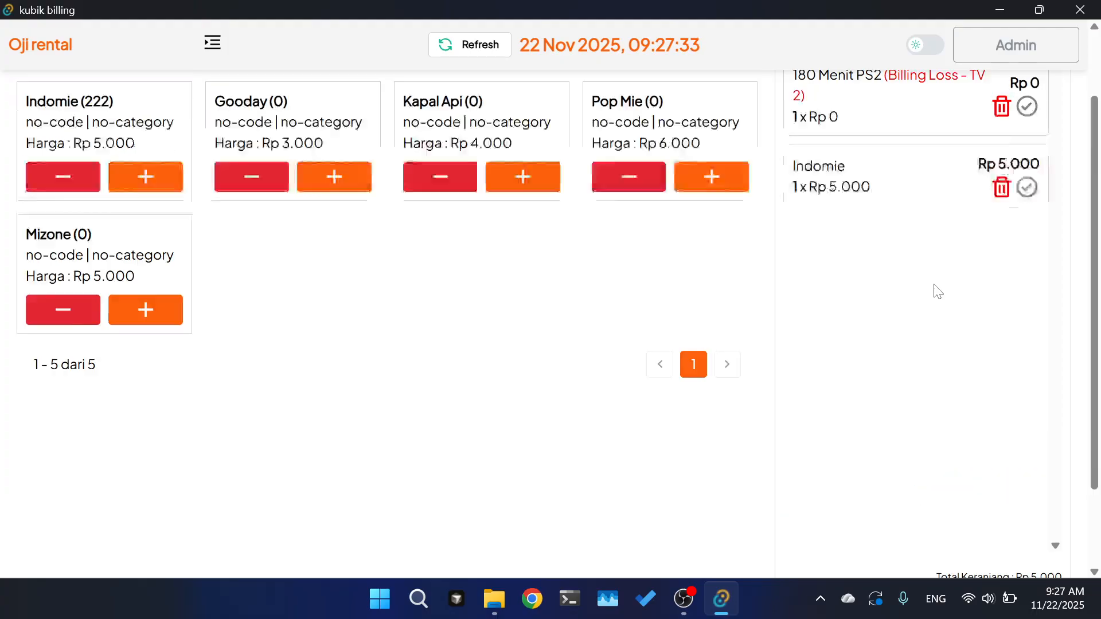
- Try paying with a customer name and Print Struk; dismiss the refusal while TV 2 is active
click(923, 535)
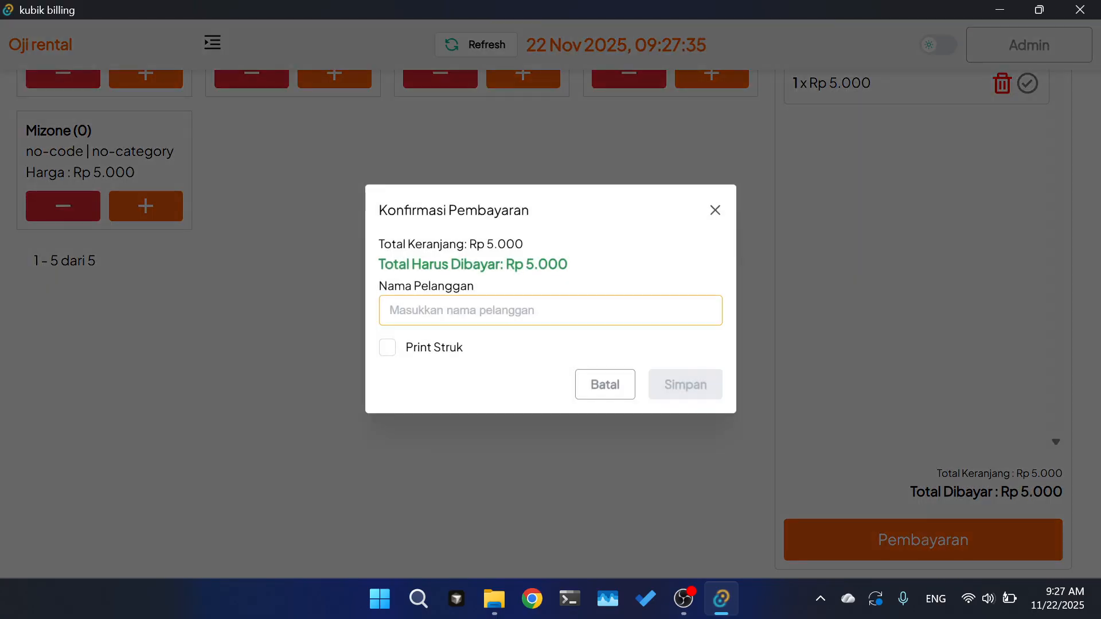
text(O)
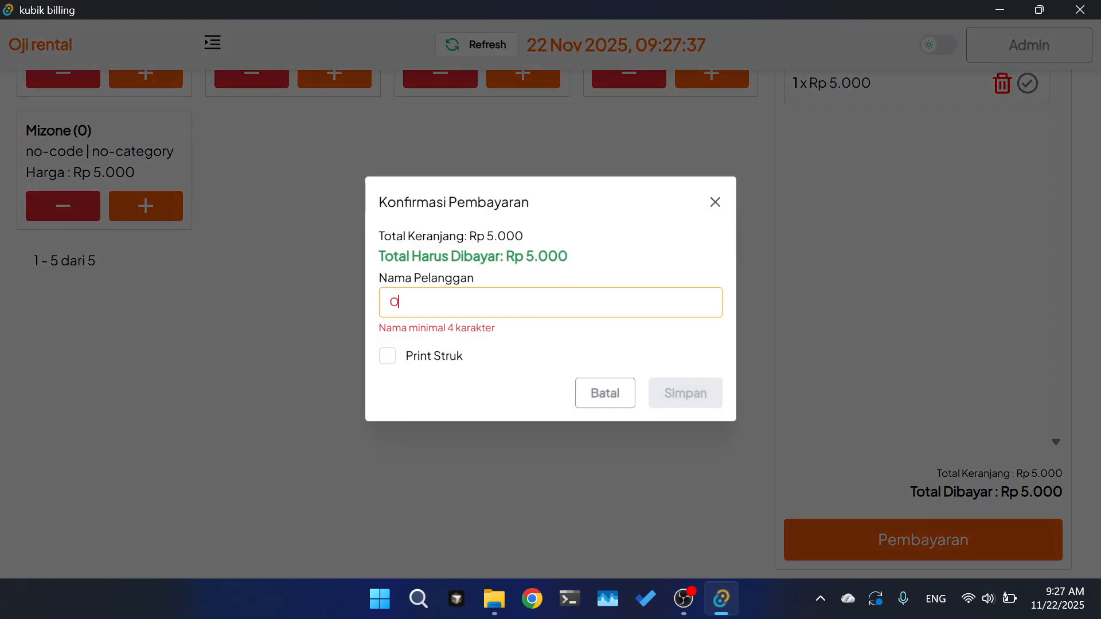
text(ji 1)
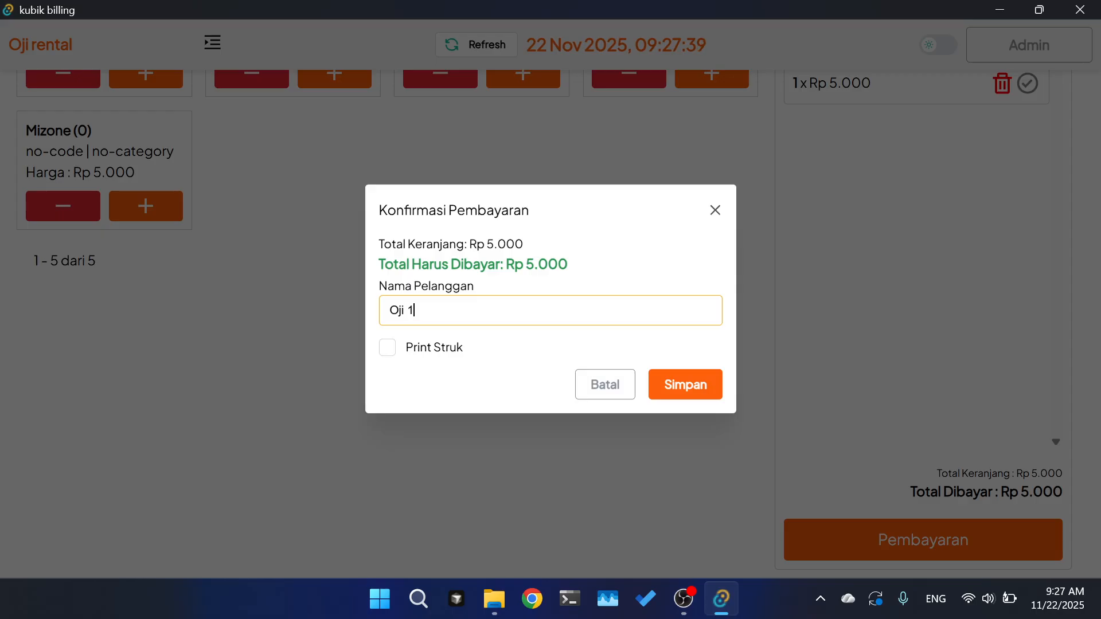
click(388, 348)
click(681, 390)
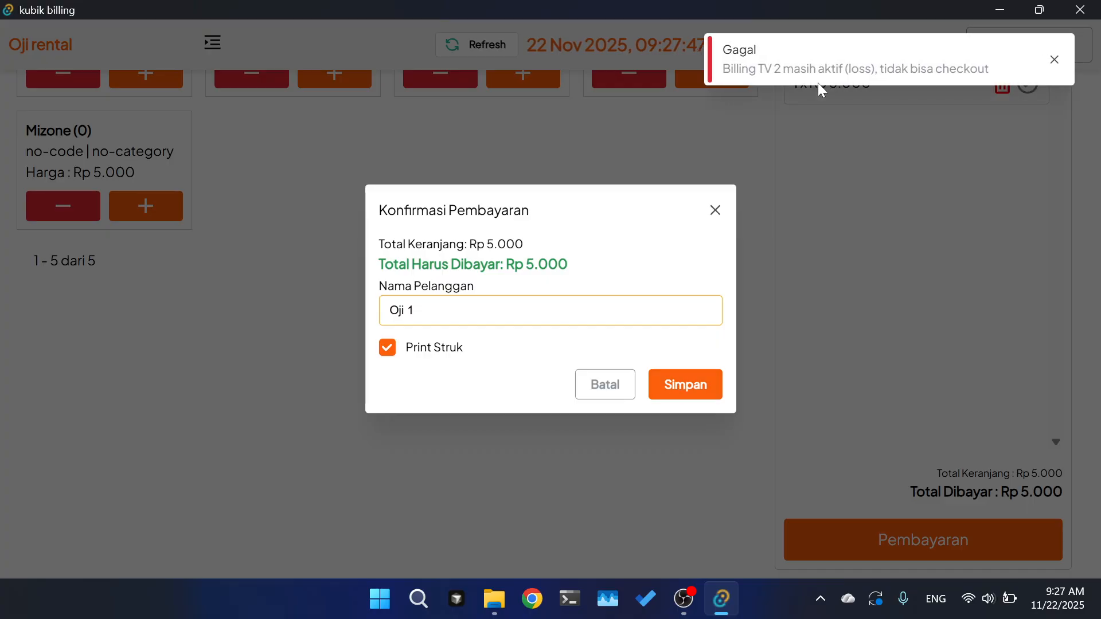
click(724, 211)
click(1055, 64)
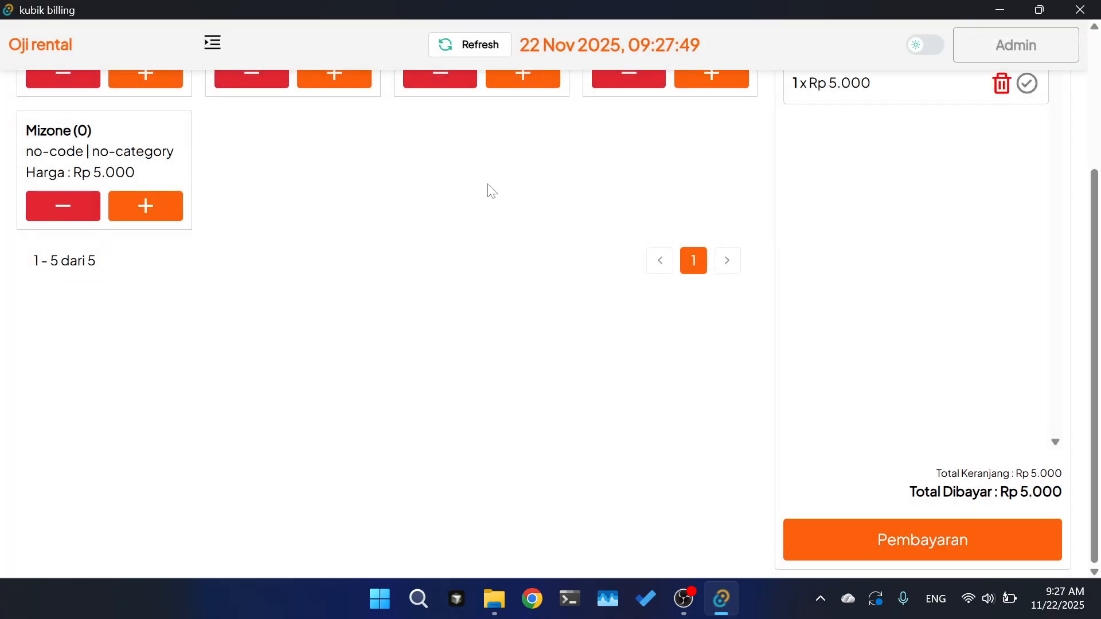
scroll(629, 178, up, 3)
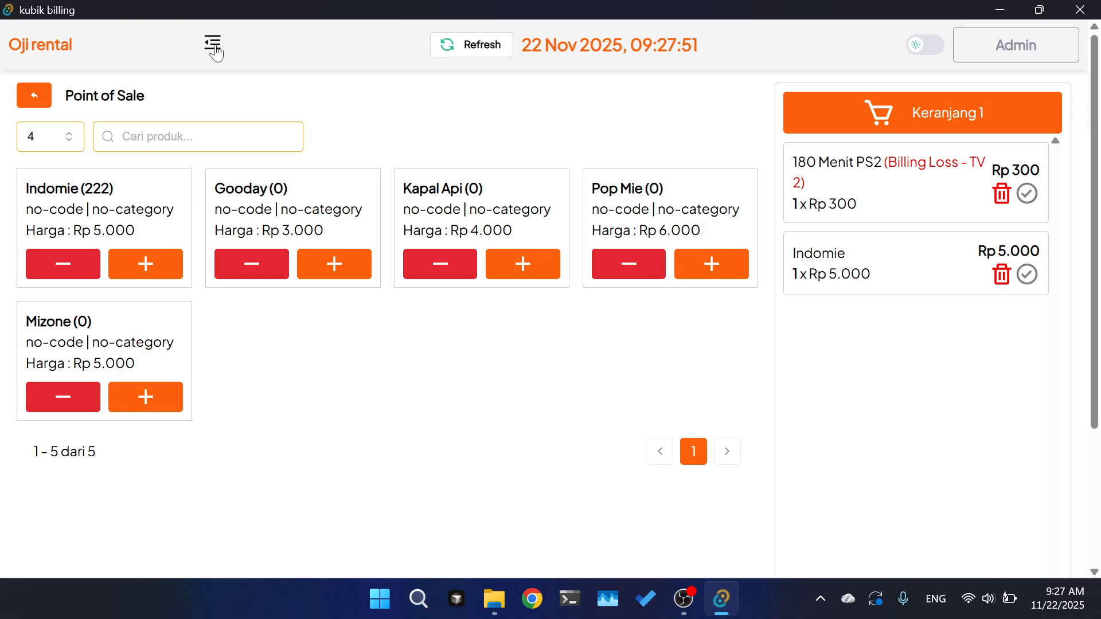
click(213, 44)
- Stop the running billing on TV 2 and return to the point of sale
click(121, 142)
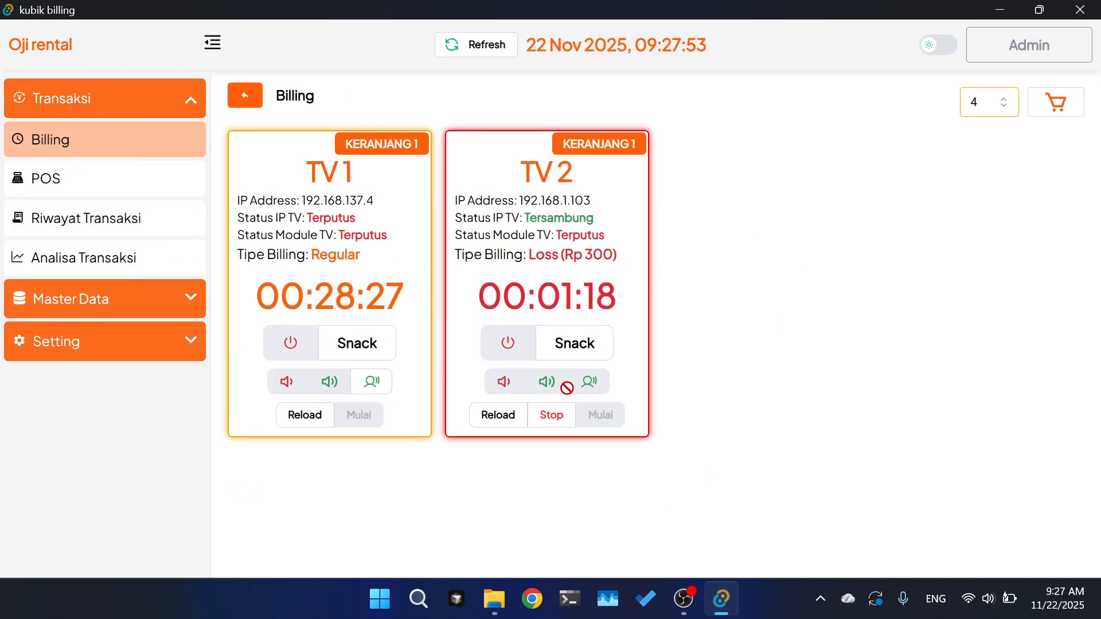
click(551, 414)
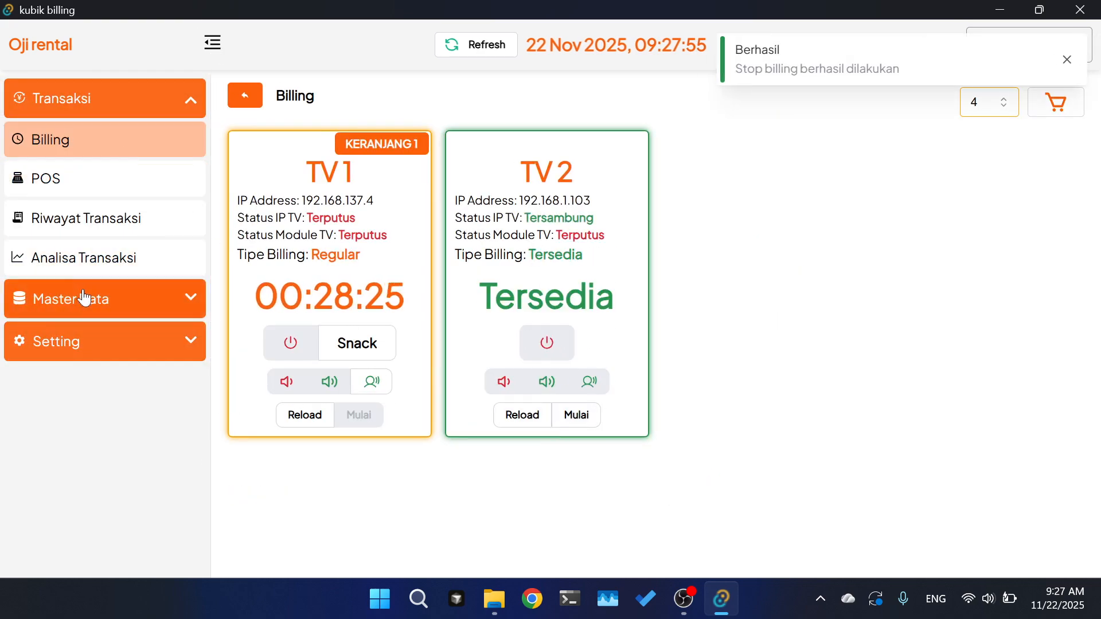
click(113, 184)
scroll(681, 238, down, 1)
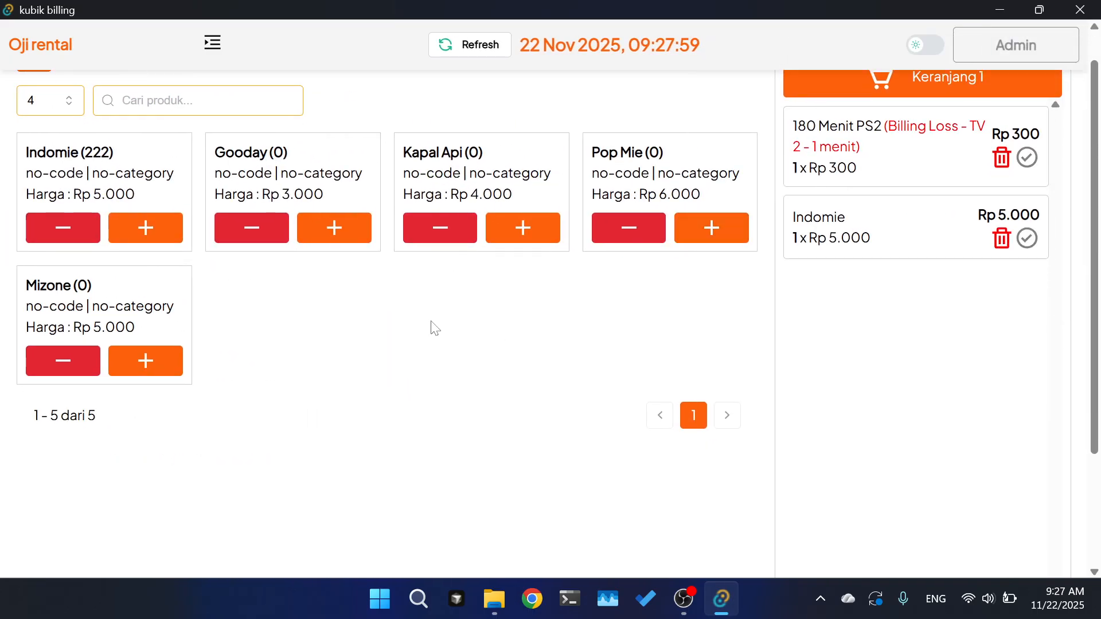
scroll(1010, 319, down, 3)
- Pay the Rp 5.300 cart with the customer's name and a printed receipt
click(900, 547)
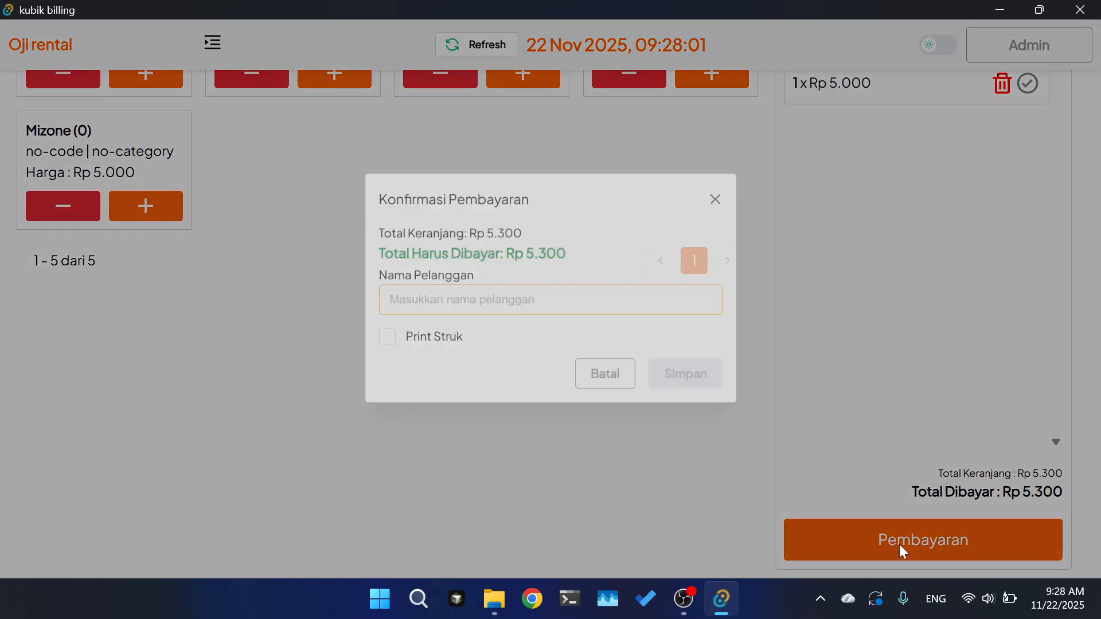
click(472, 303)
text(2000)
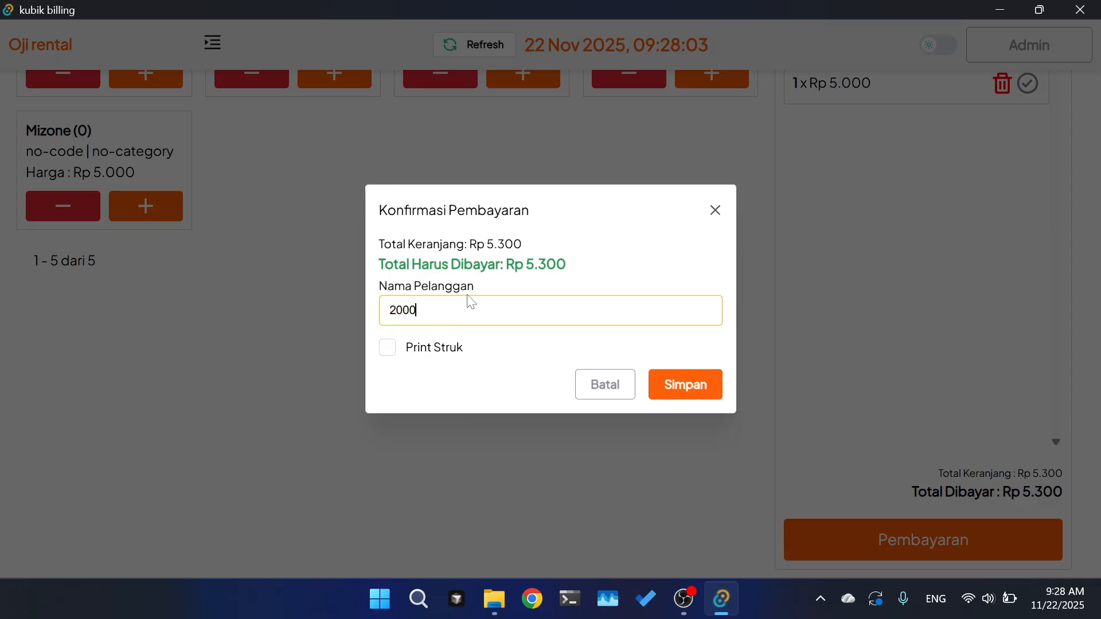
click(387, 347)
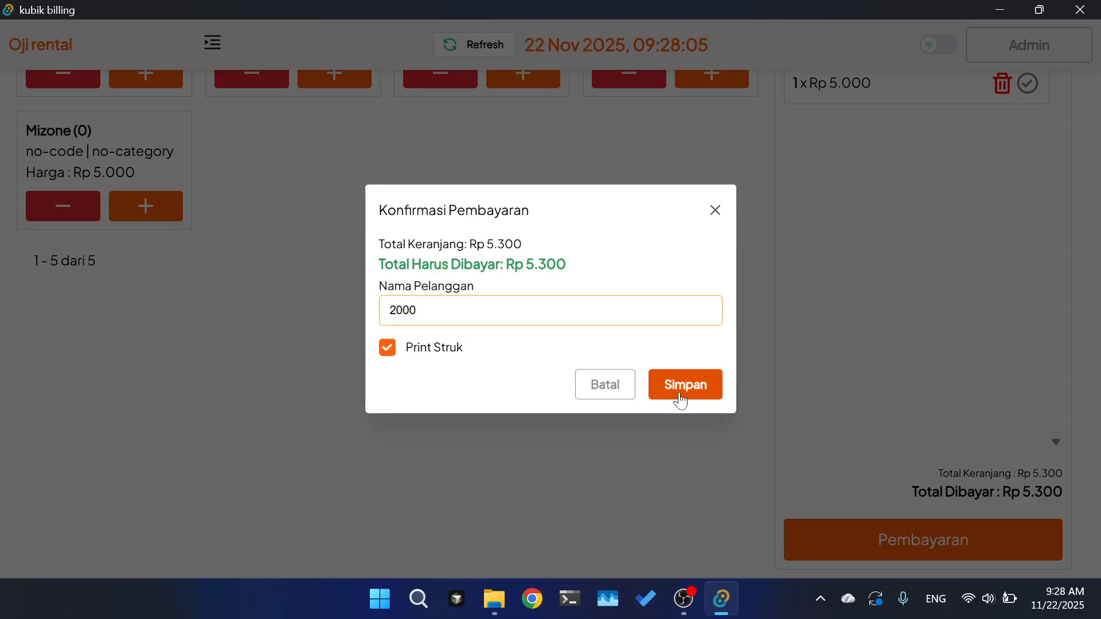
key(BackSpace)
key(BackSpace)
key(BackSpace)
key(BackSpace)
text(Oji pelanggan)
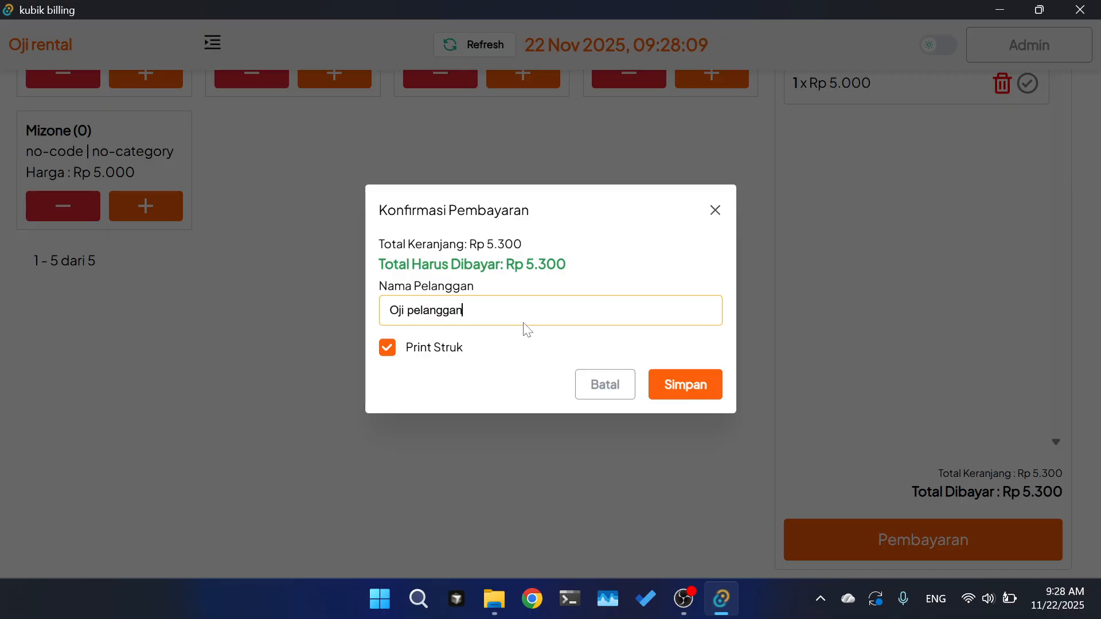
click(666, 383)
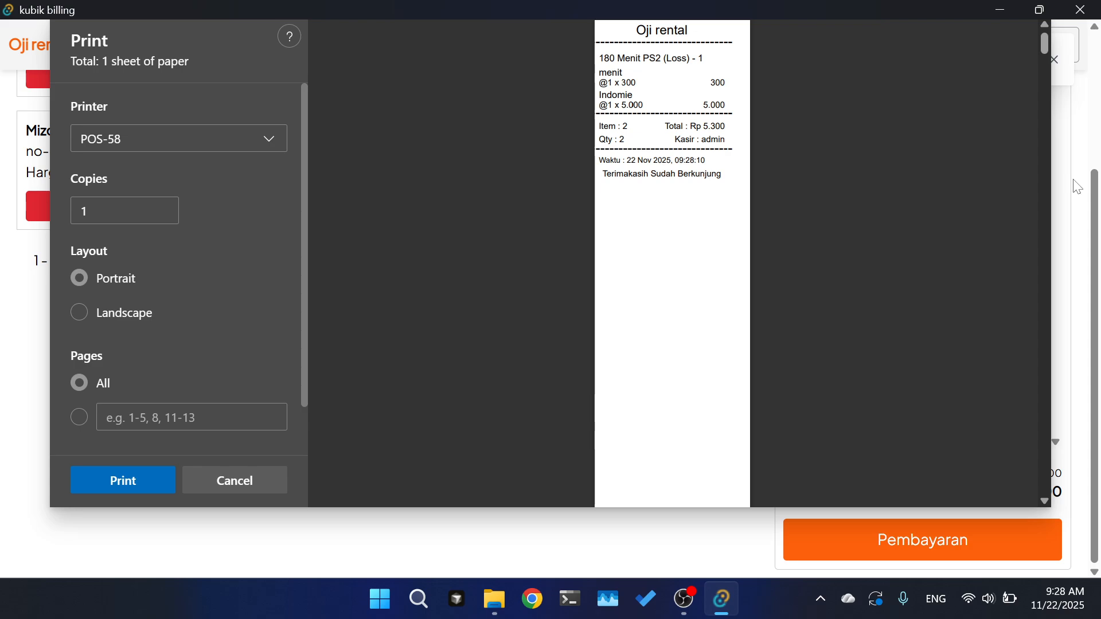
key(Escape)
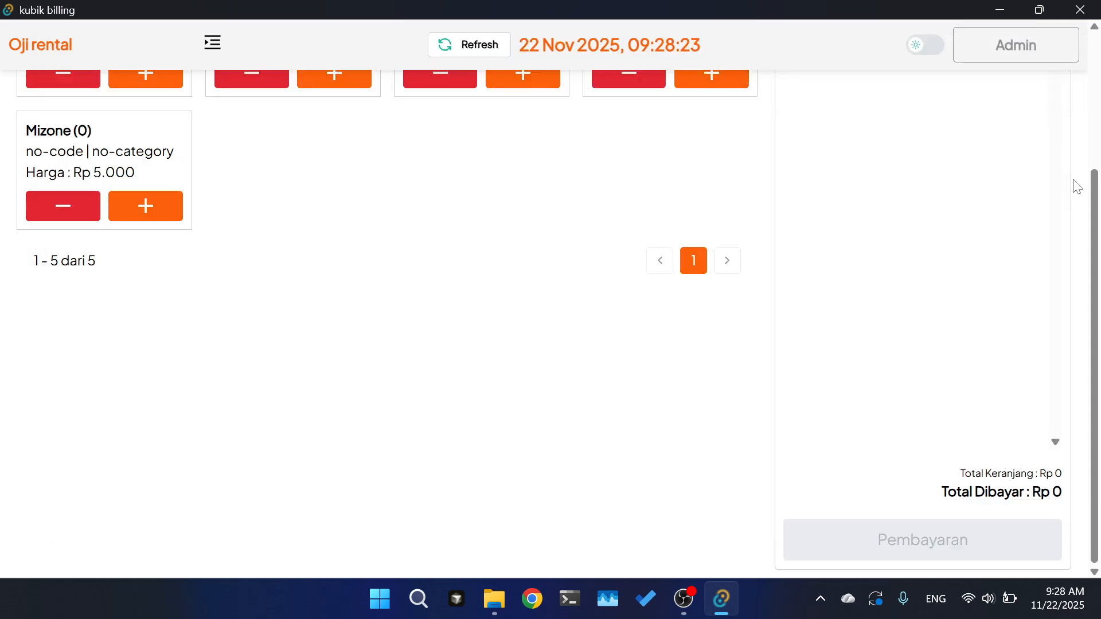
- Open transaction history and highlight the new row's customer, member status Tidak, cashier admin and 5.300 total
click(214, 48)
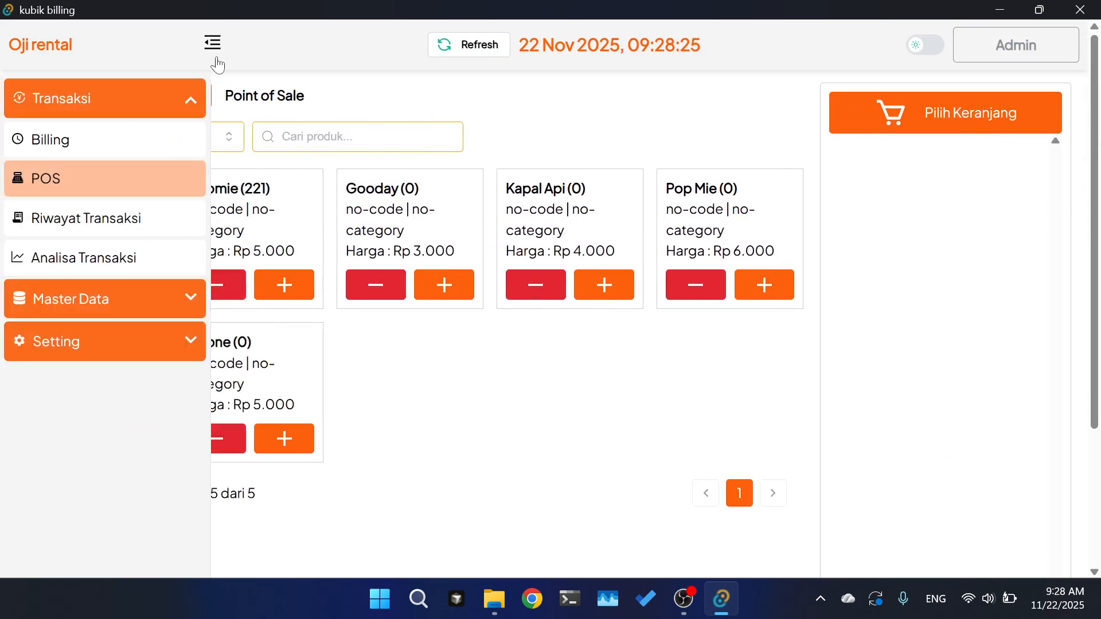
click(139, 228)
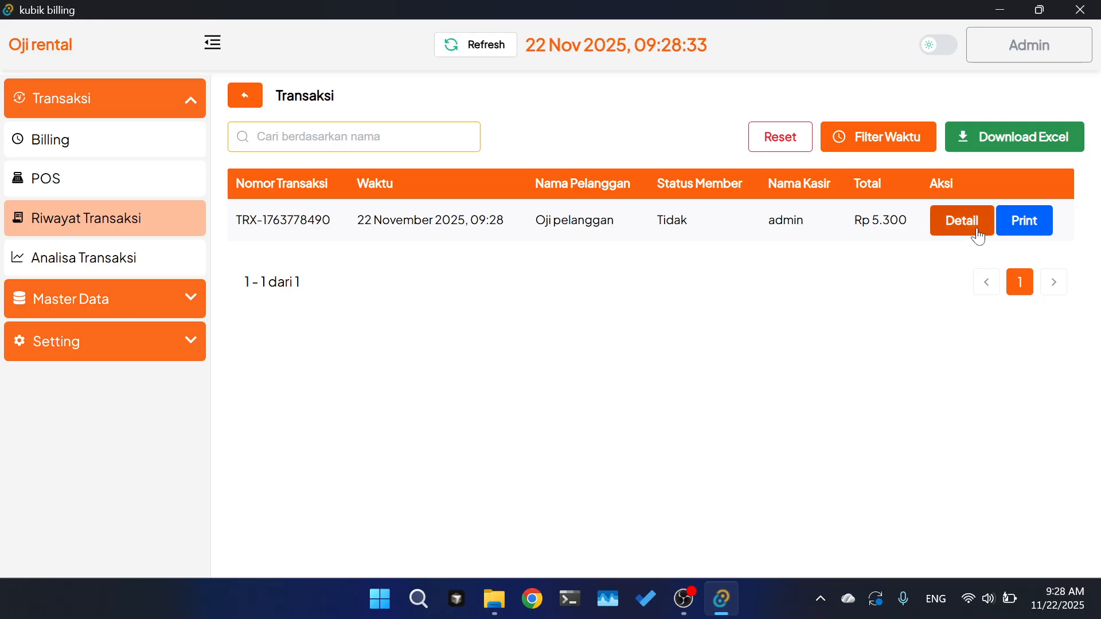
click(956, 229)
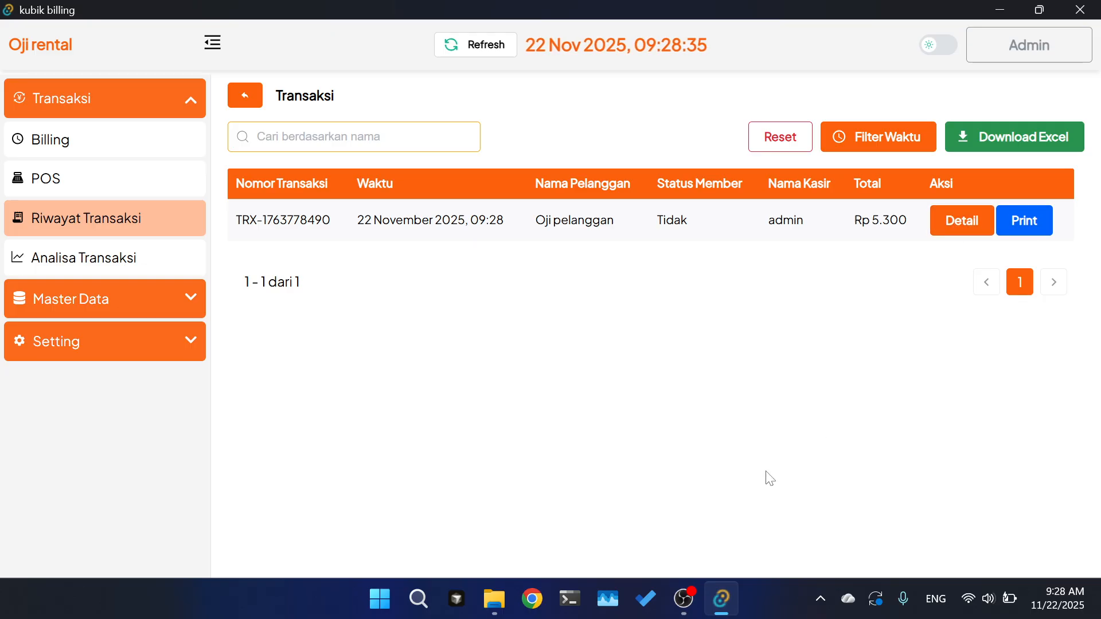
triple_click(625, 221)
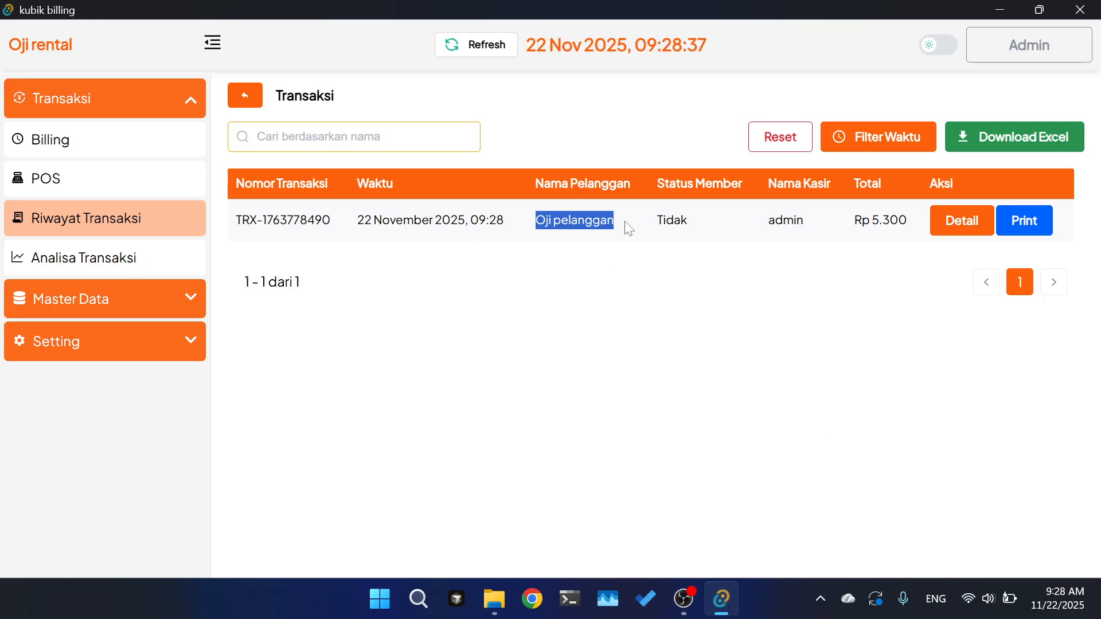
double_click(672, 220)
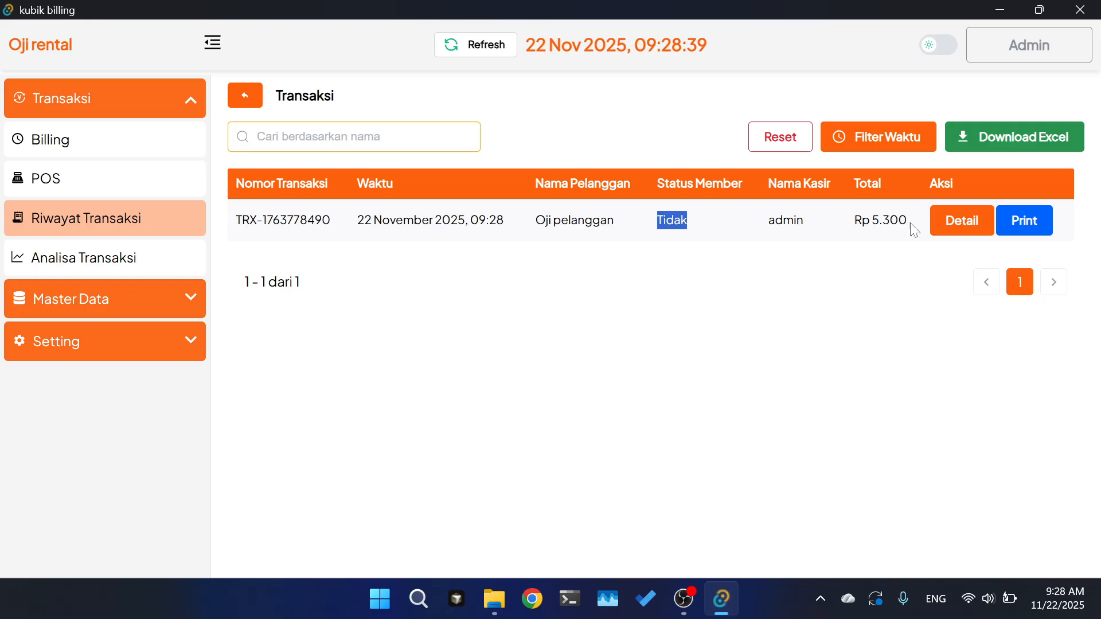
double_click(785, 221)
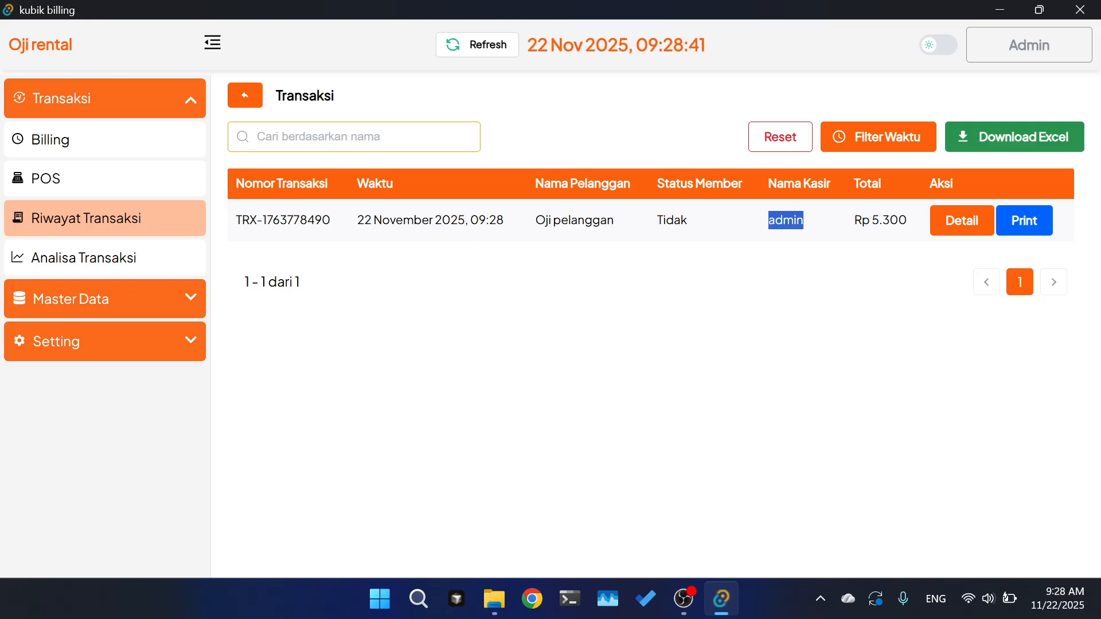
double_click(888, 221)
- Inspect the transaction details: 180 Menit PS2, Indomie at 5.000, then go back to Riwayat Transaksi
click(957, 221)
scroll(463, 413, down, 1)
scroll(463, 412, up, 1)
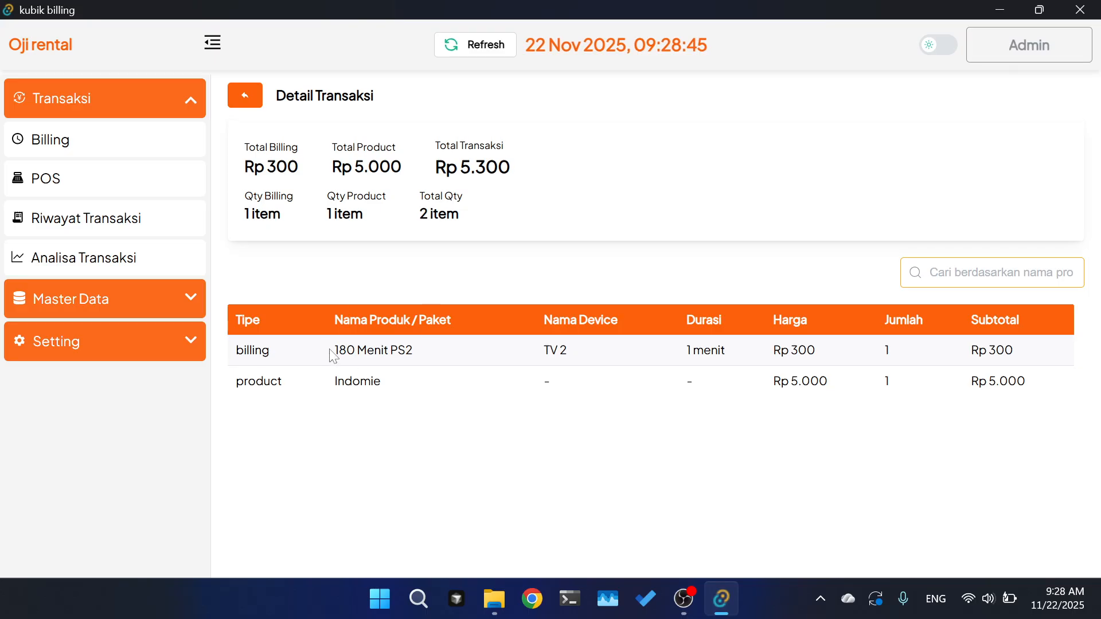
drag(333, 351, 430, 361)
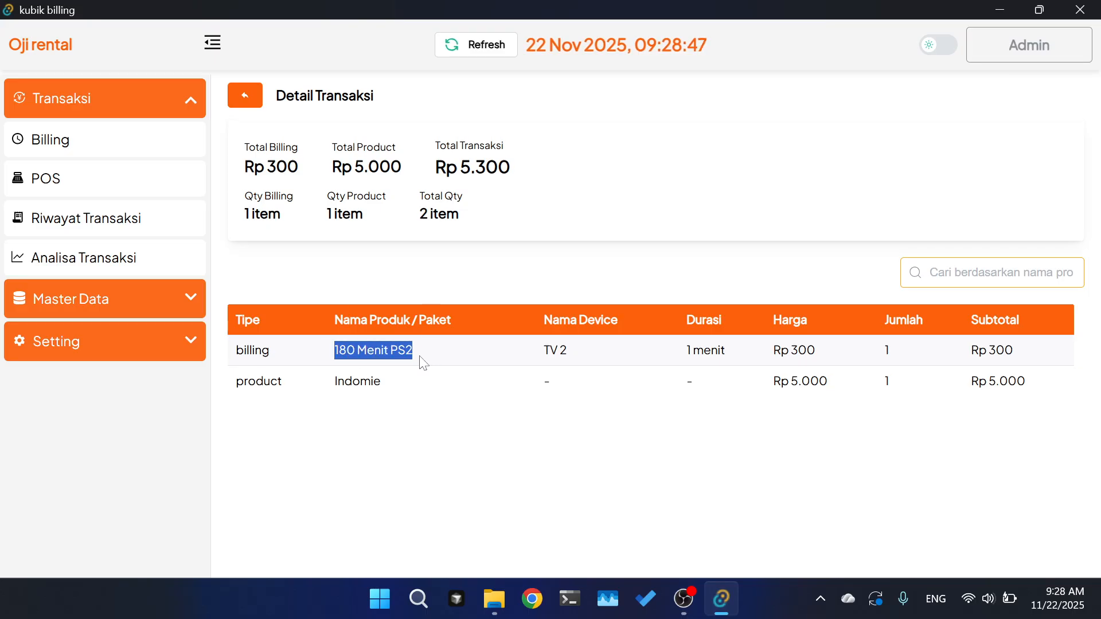
click(430, 361)
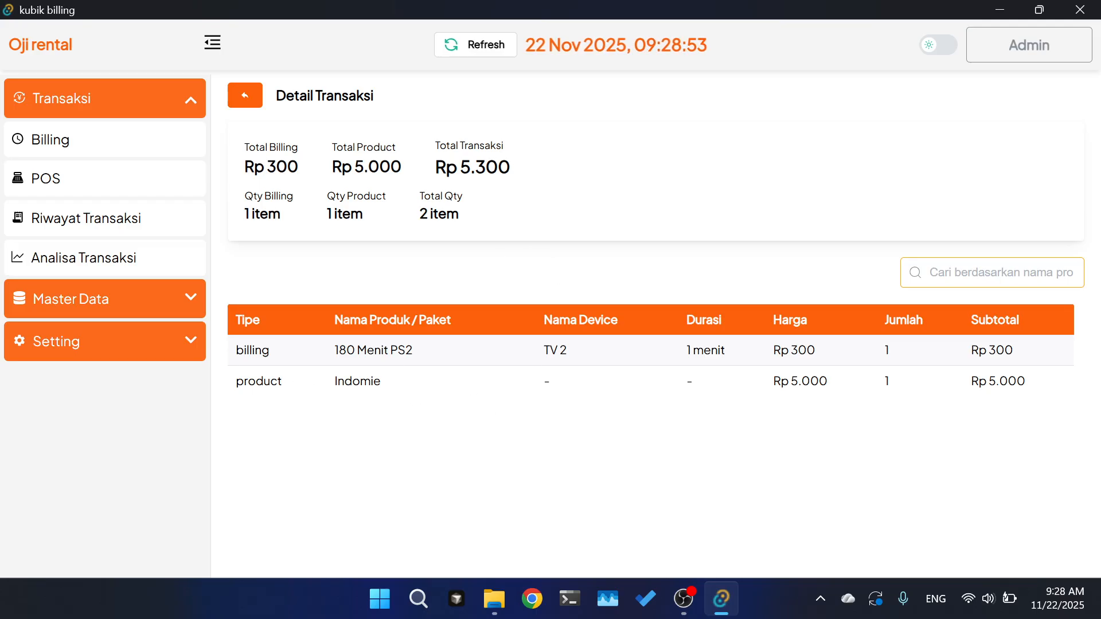
double_click(361, 381)
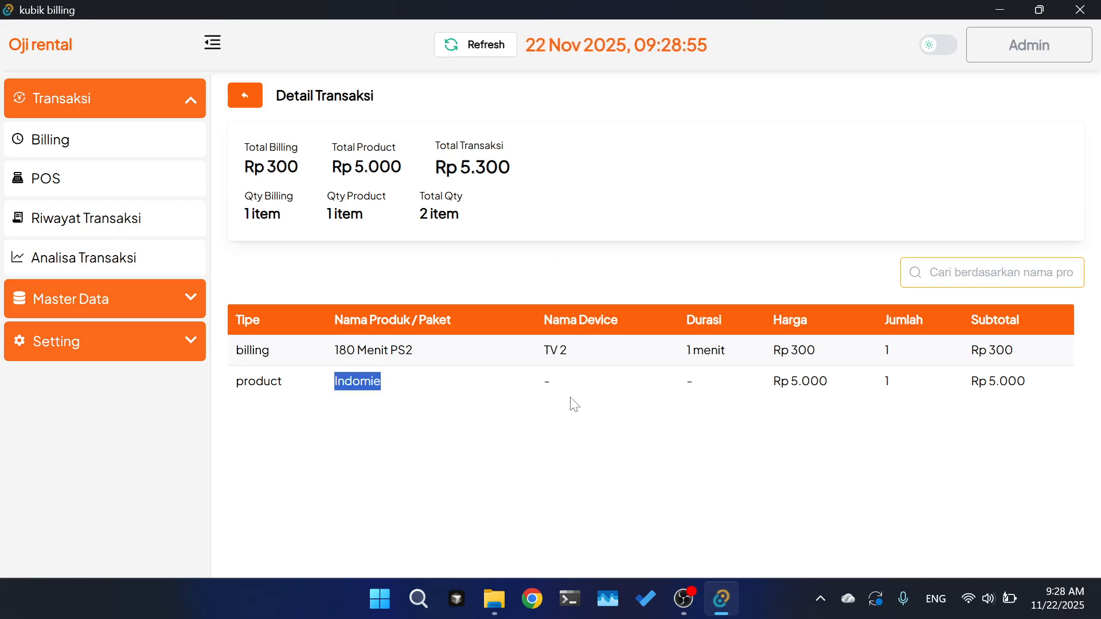
double_click(1006, 381)
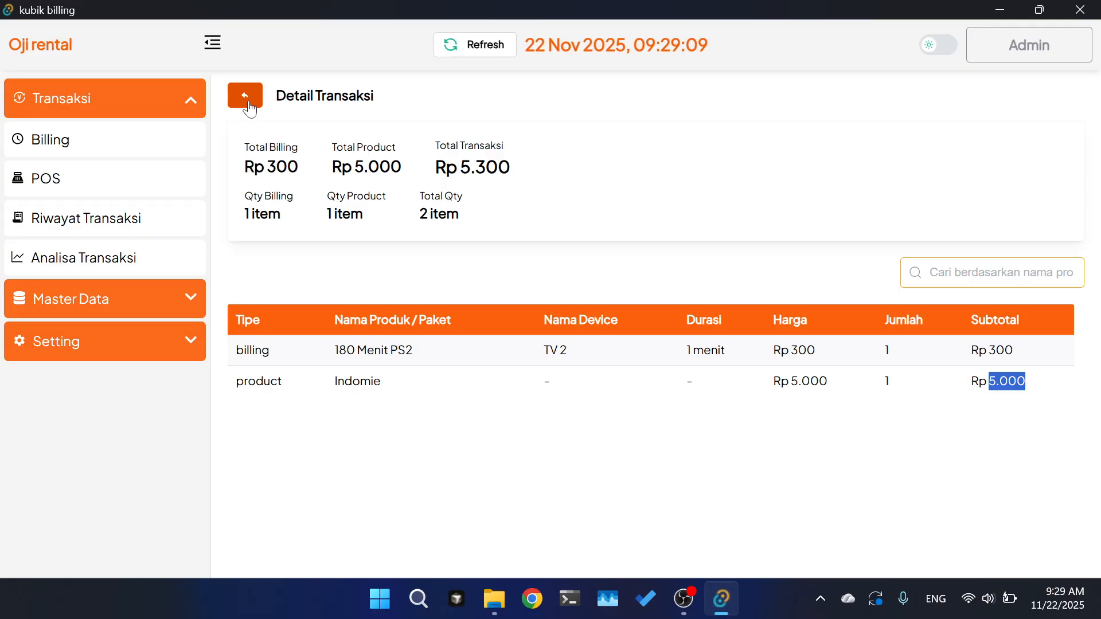
click(250, 103)
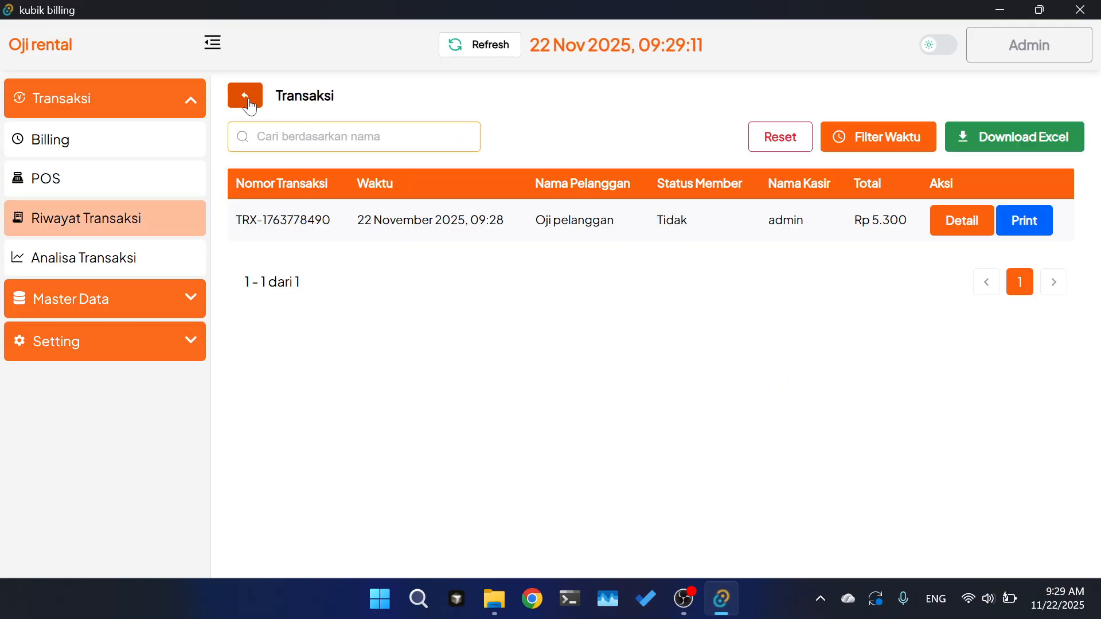
- Open Analisa Transaksi and apply a manual time filter for 22 Nov 2025
click(83, 259)
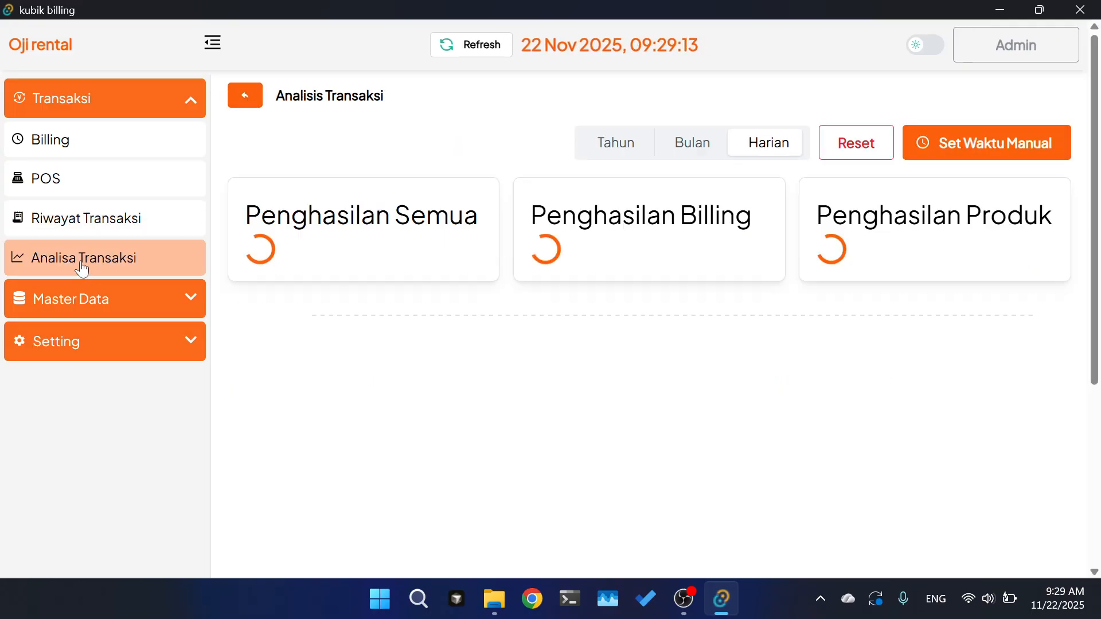
scroll(475, 290, down, 5)
scroll(475, 290, up, 5)
scroll(474, 290, down, 1)
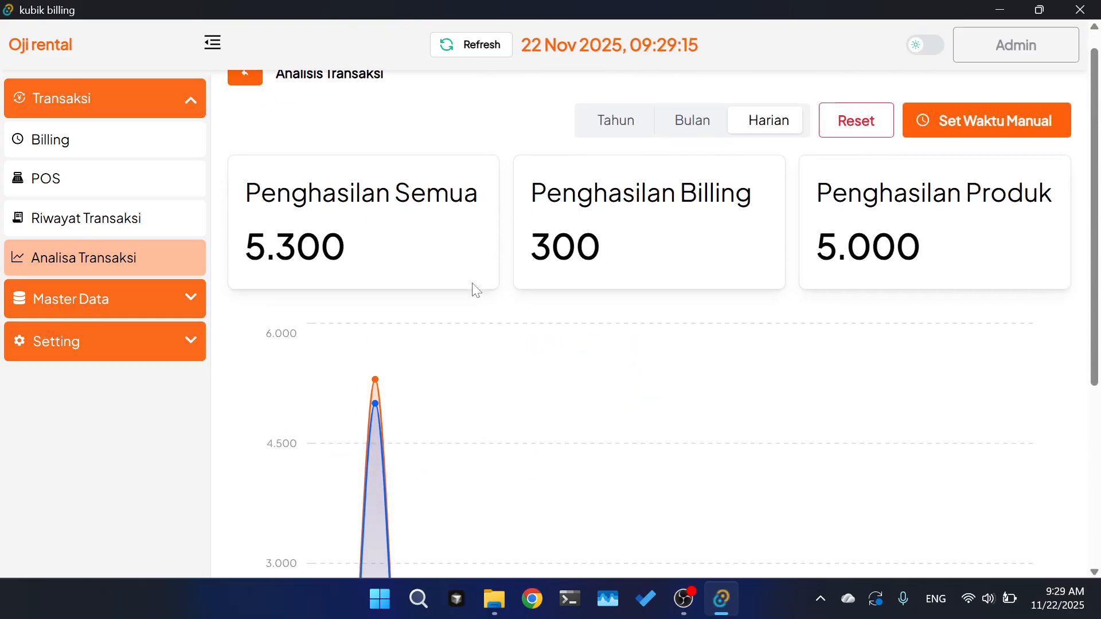
scroll(635, 270, down, 1)
click(974, 111)
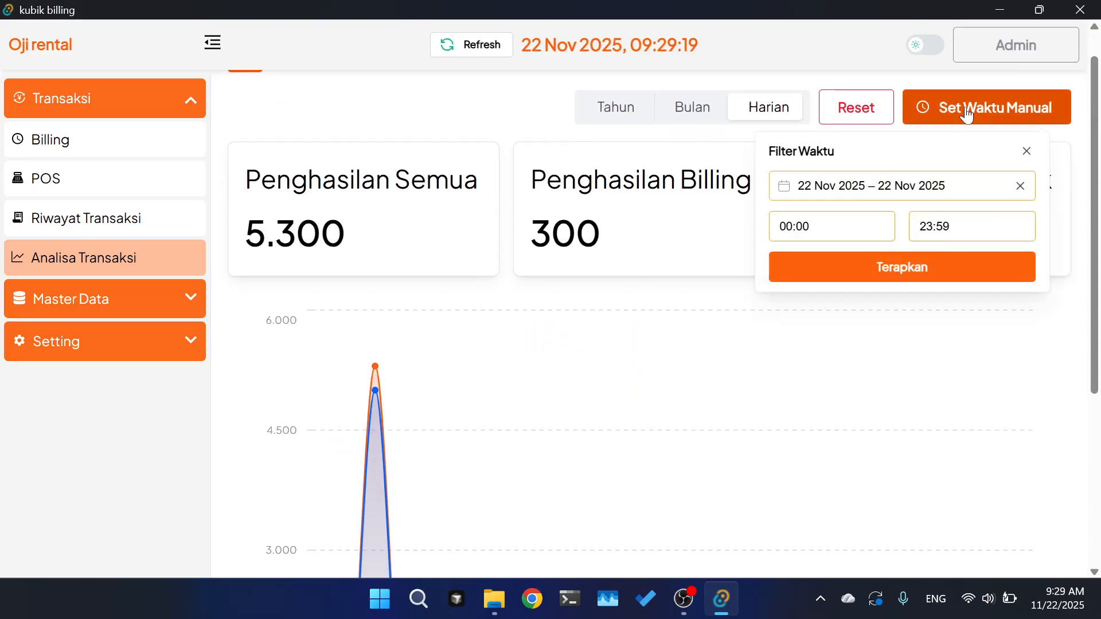
click(870, 187)
click(830, 167)
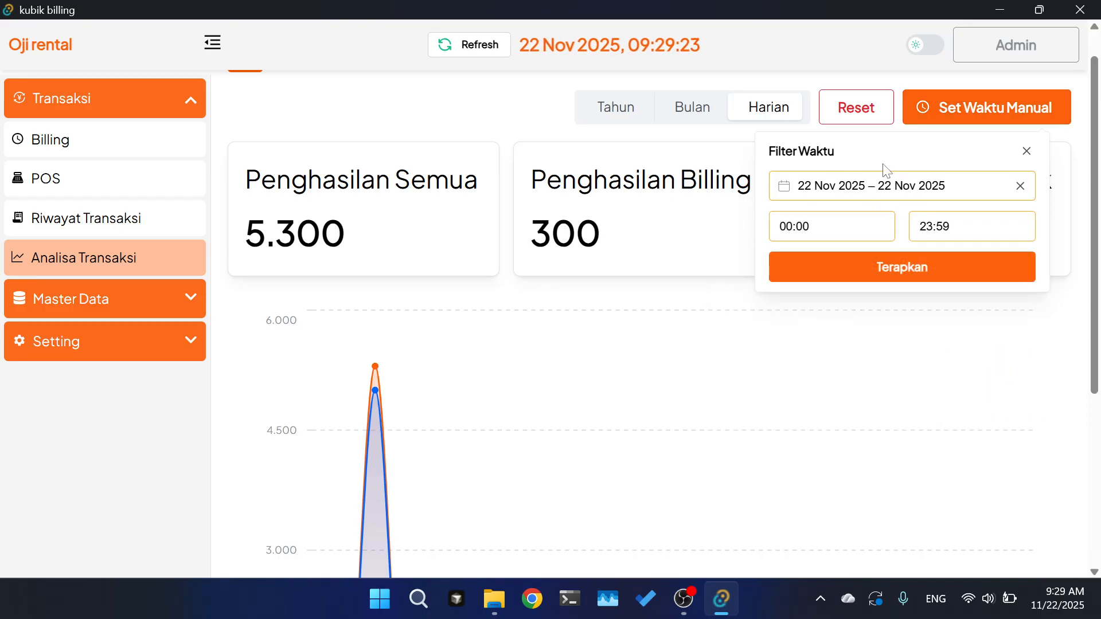
click(877, 276)
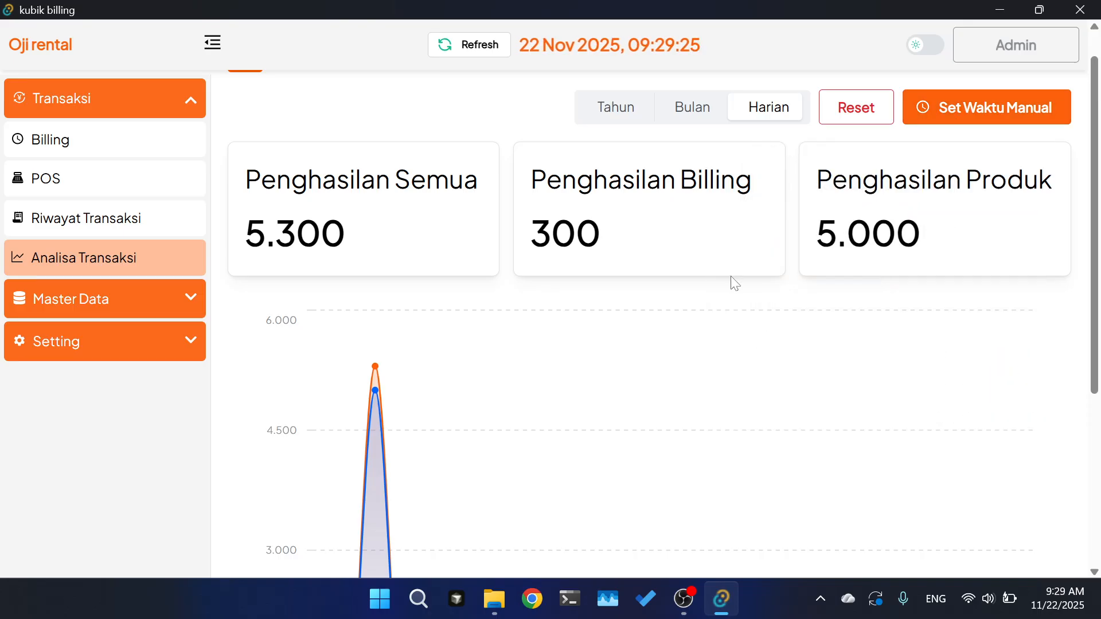
scroll(730, 283, down, 5)
scroll(395, 278, up, 1)
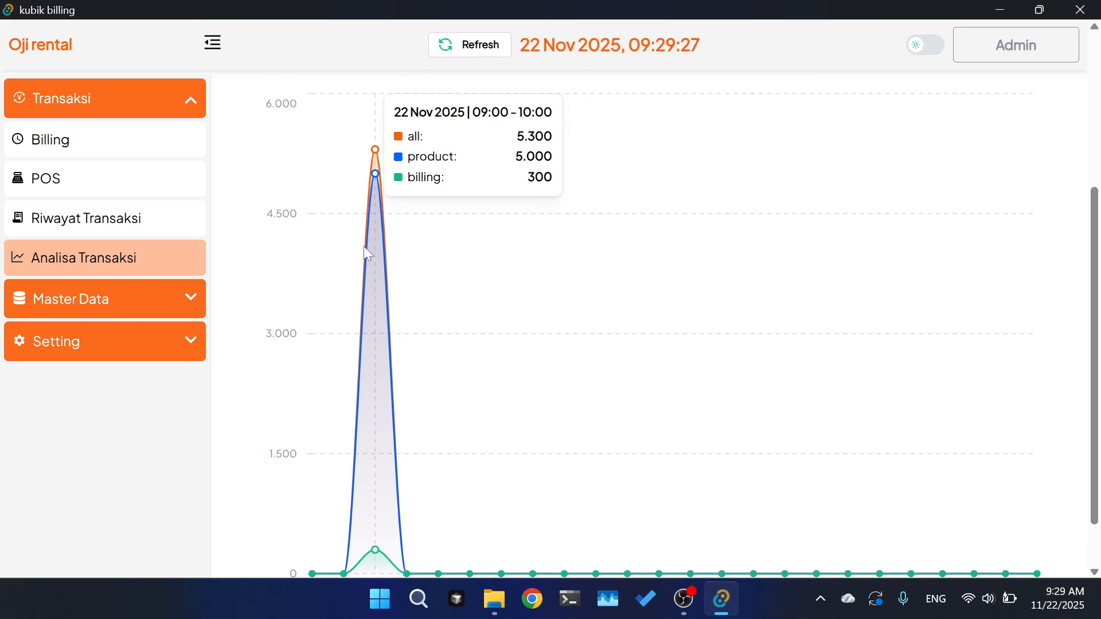
scroll(364, 247, up, 4)
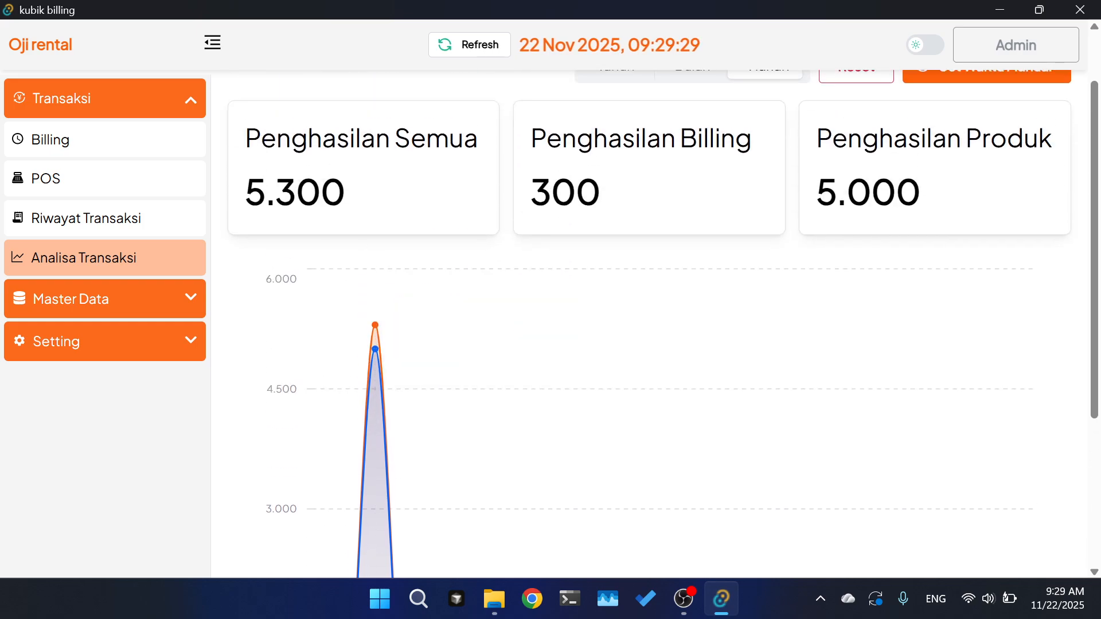
scroll(646, 267, down, 1)
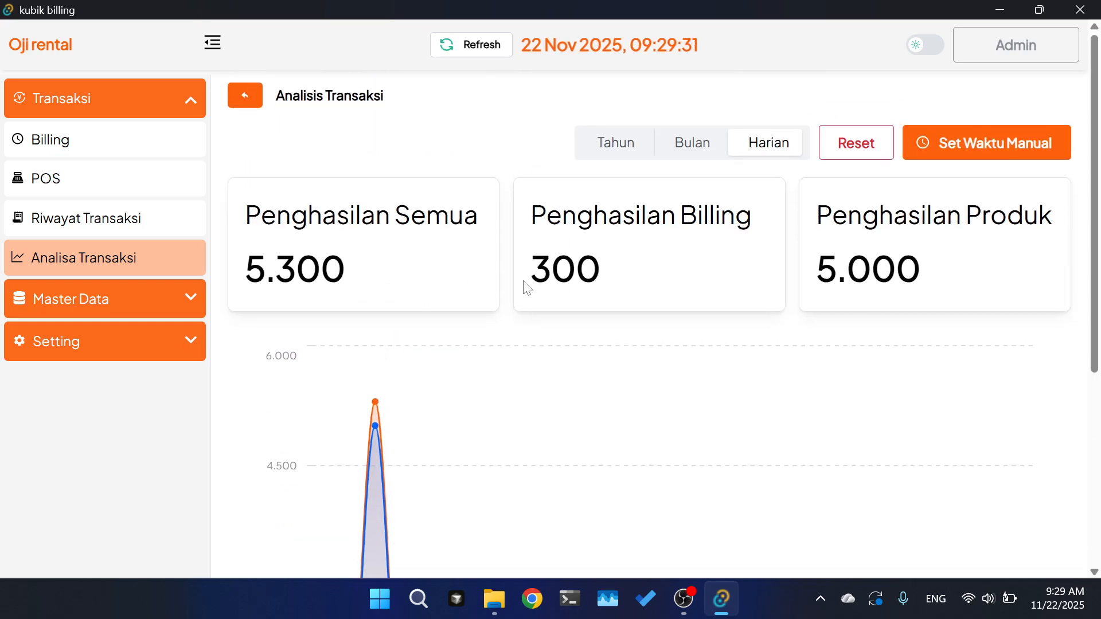
- Compare monthly and yearly income, then return to the daily 5.300 totals
click(692, 147)
scroll(697, 305, down, 2)
scroll(697, 306, up, 2)
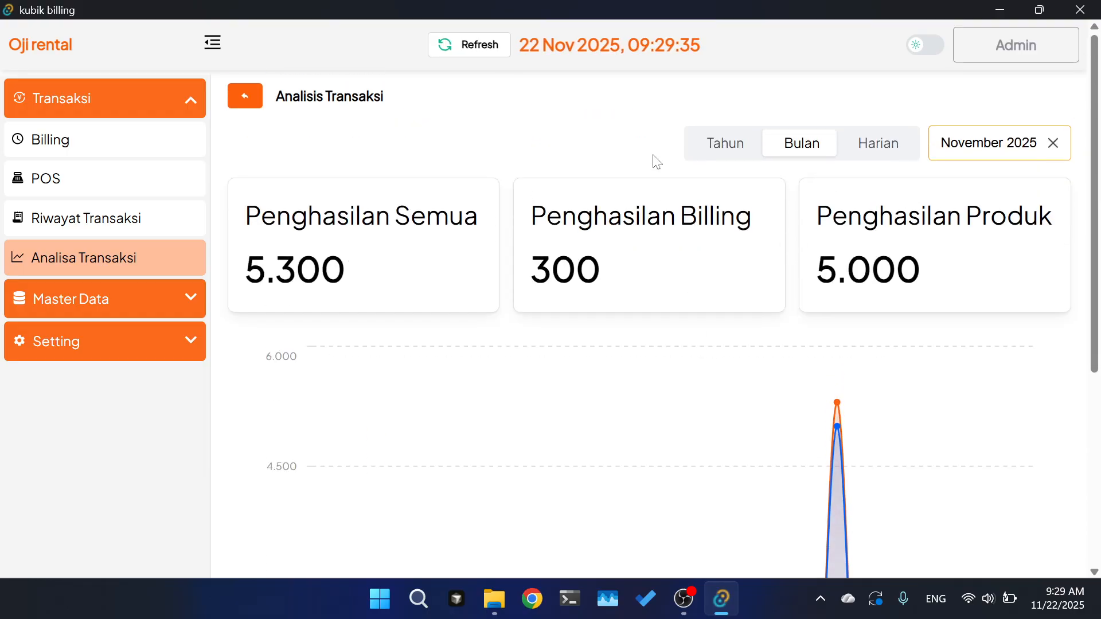
click(738, 158)
scroll(720, 284, down, 1)
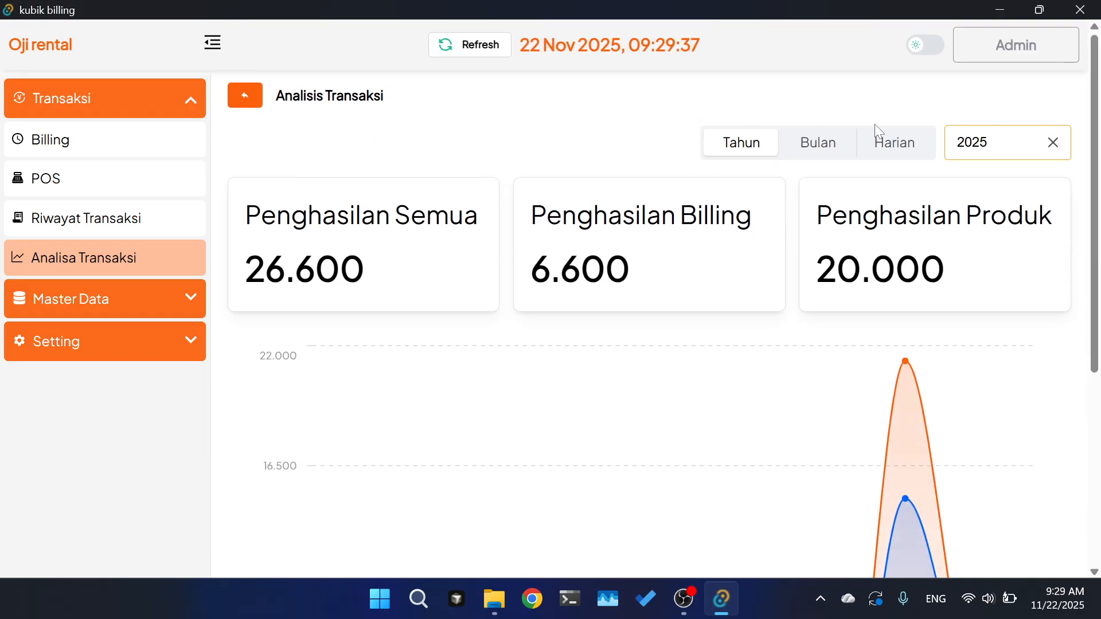
click(890, 143)
click(697, 144)
click(877, 143)
click(986, 134)
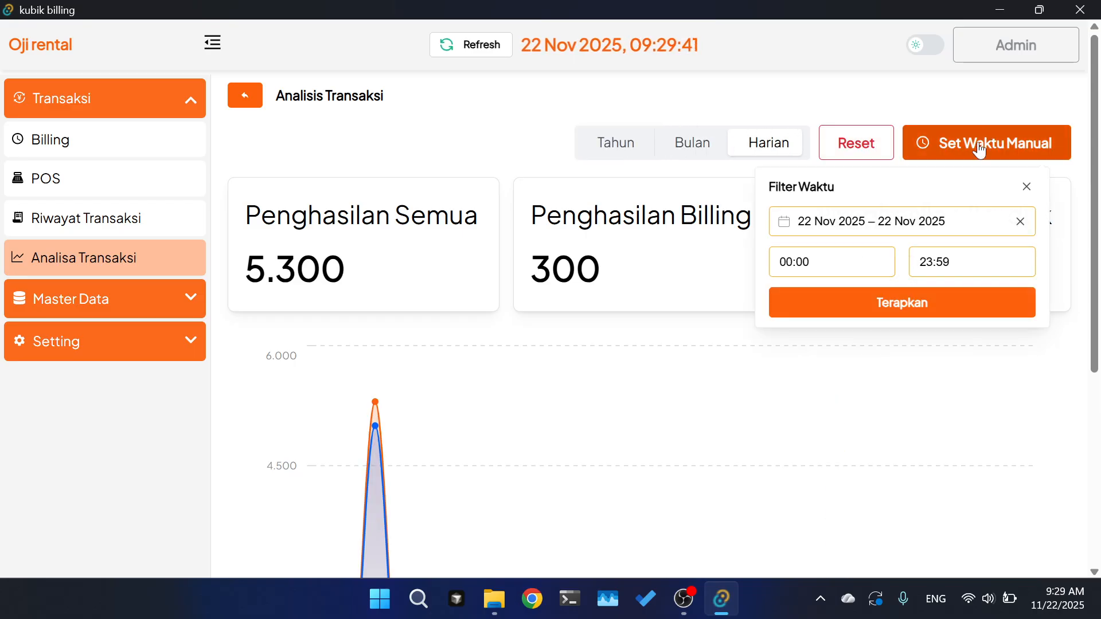
click(867, 227)
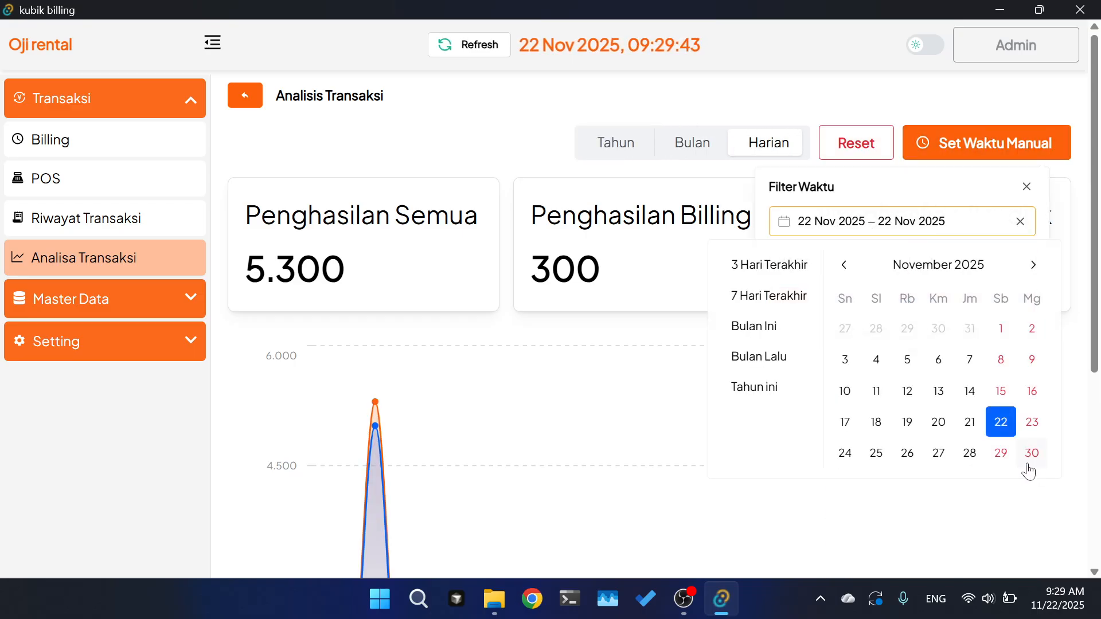
click(998, 427)
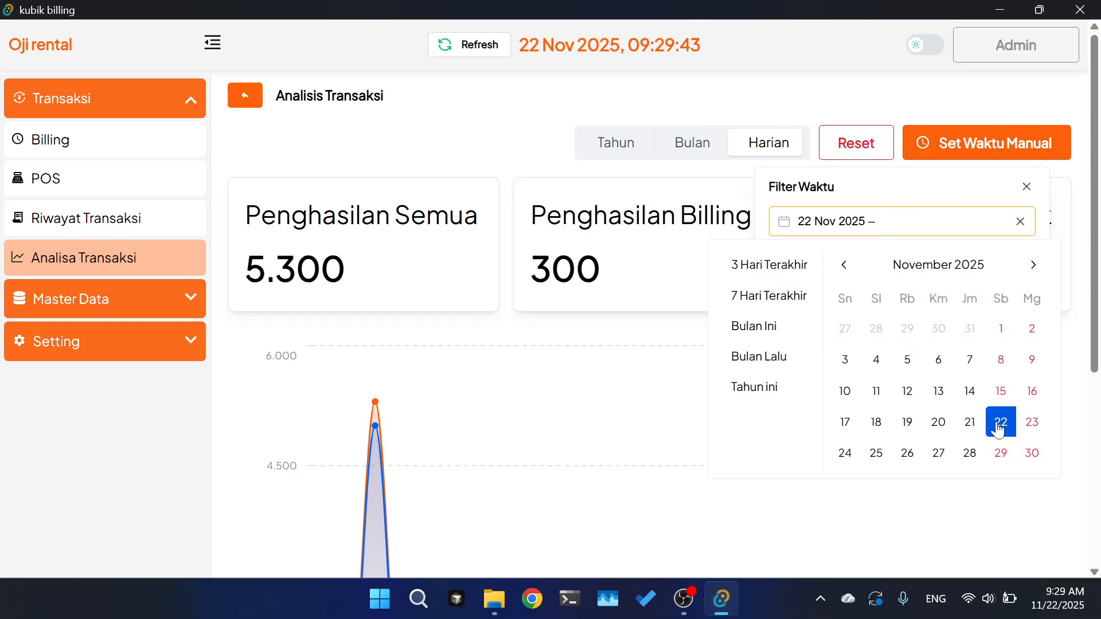
click(1031, 422)
key(BackSpace)
key(BackSpace)
key(BackSpace)
key(BackSpace)
key(BackSpace)
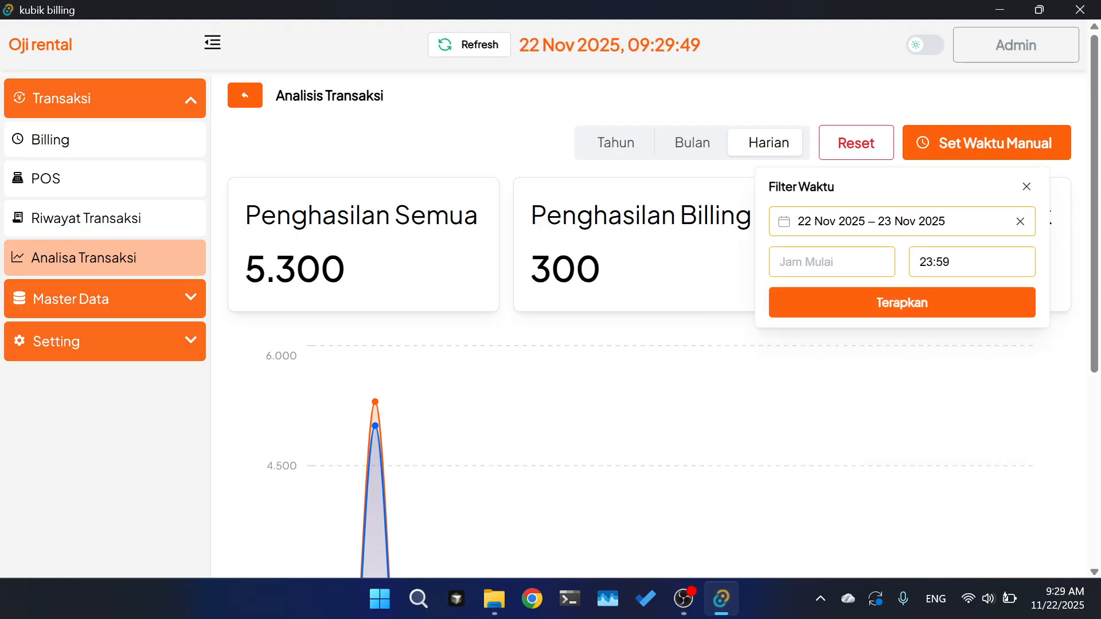
click(890, 302)
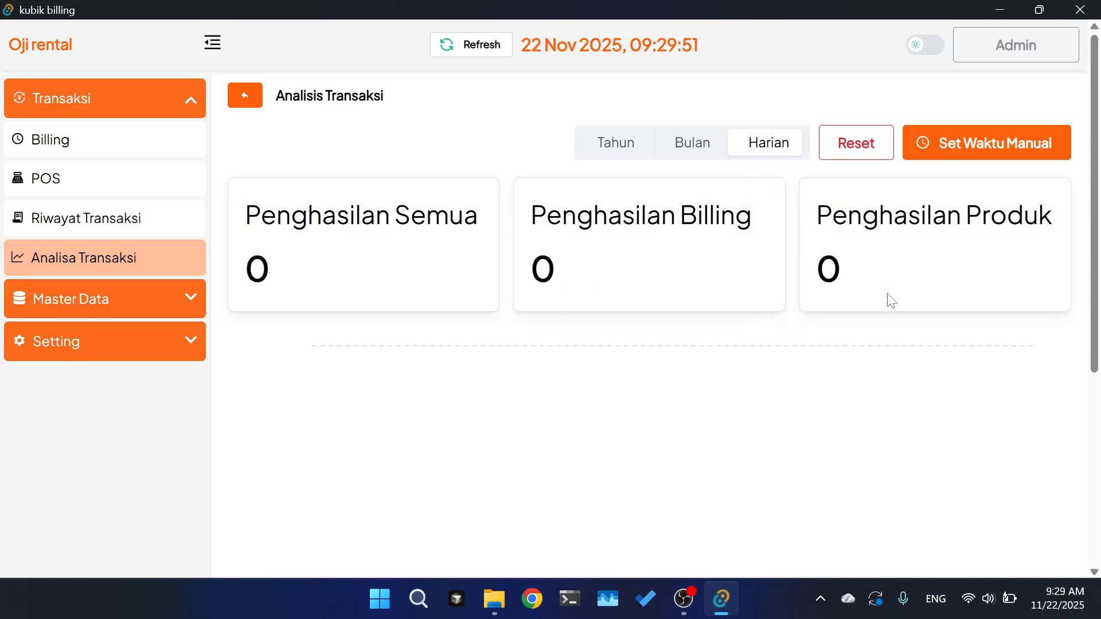
click(840, 154)
scroll(867, 295, down, 3)
scroll(871, 295, up, 4)
scroll(872, 297, down, 1)
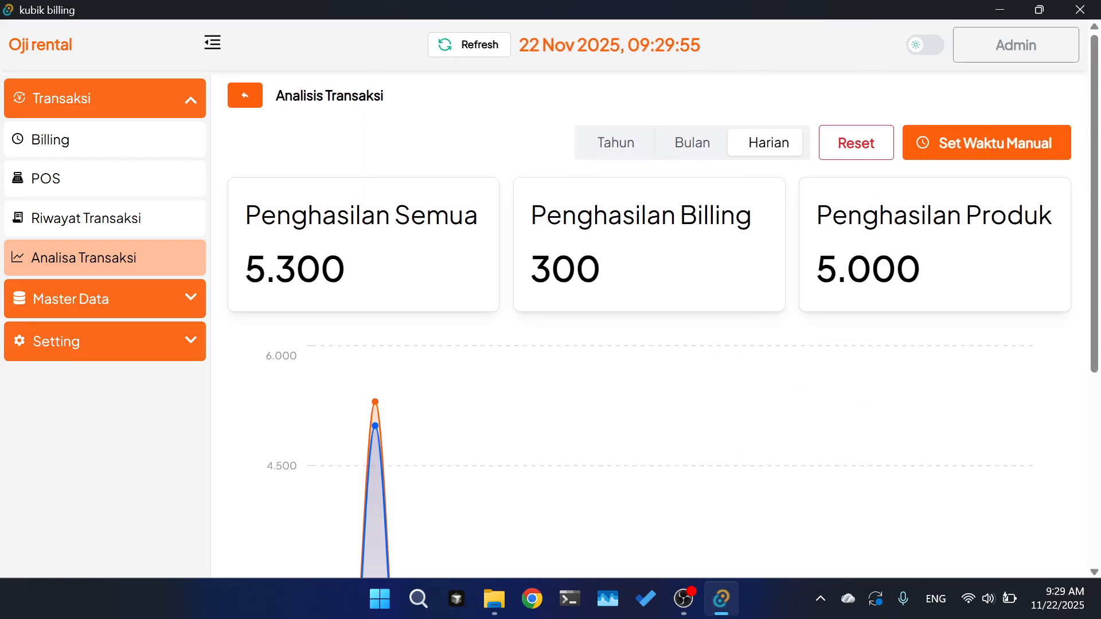
scroll(497, 410, down, 5)
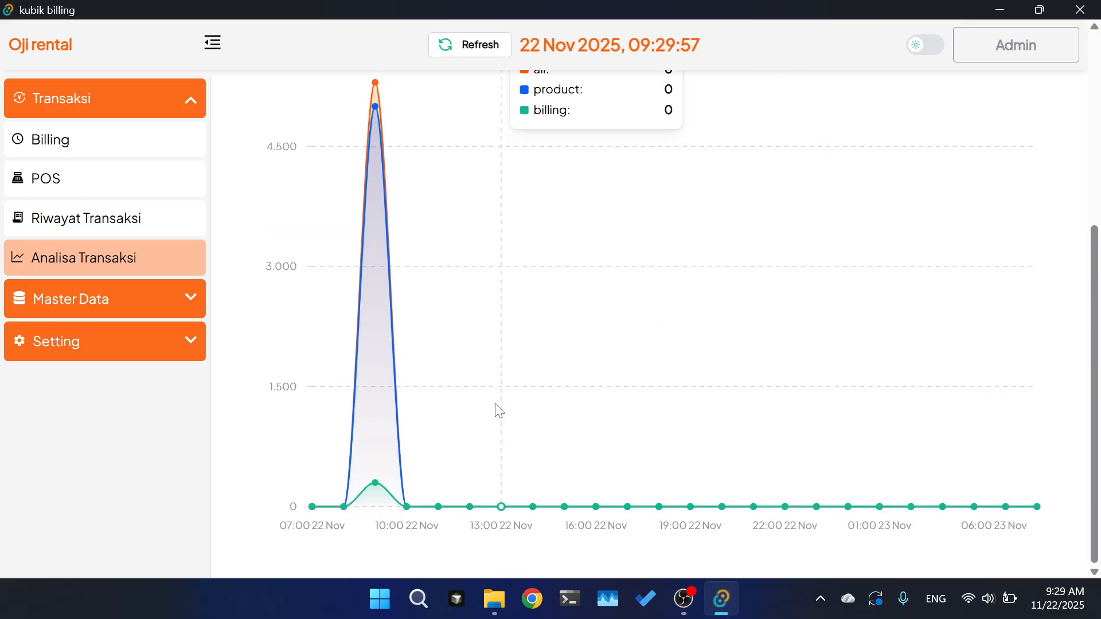
scroll(498, 244, up, 6)
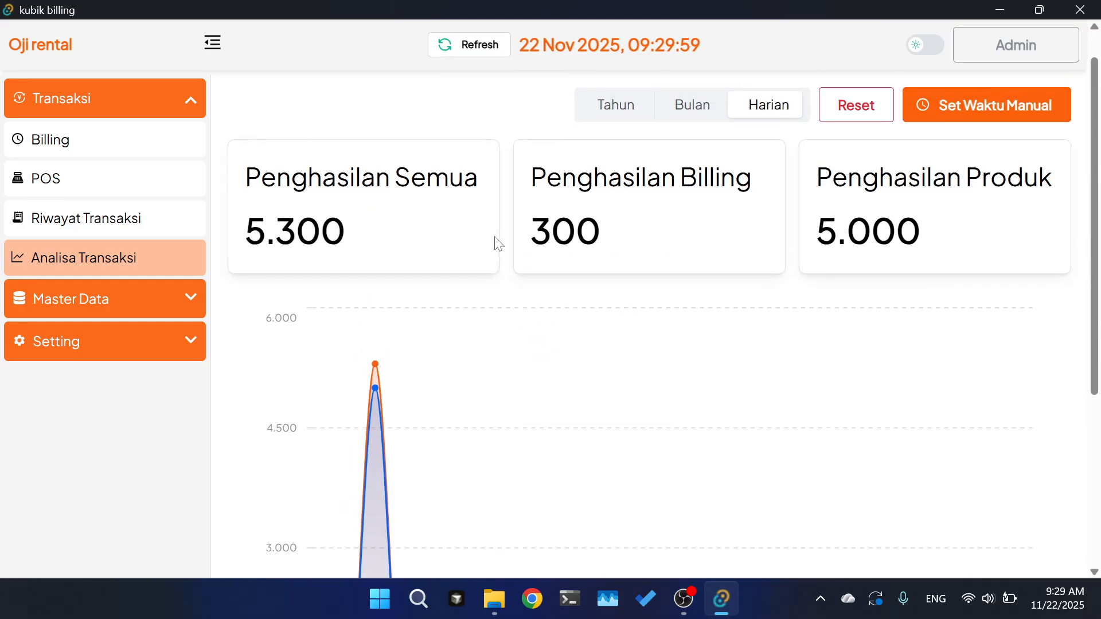
- Reopen the sidebar, toggle Master Data, and expand Setting to show User, Role and Kustomisai
click(219, 45)
click(214, 44)
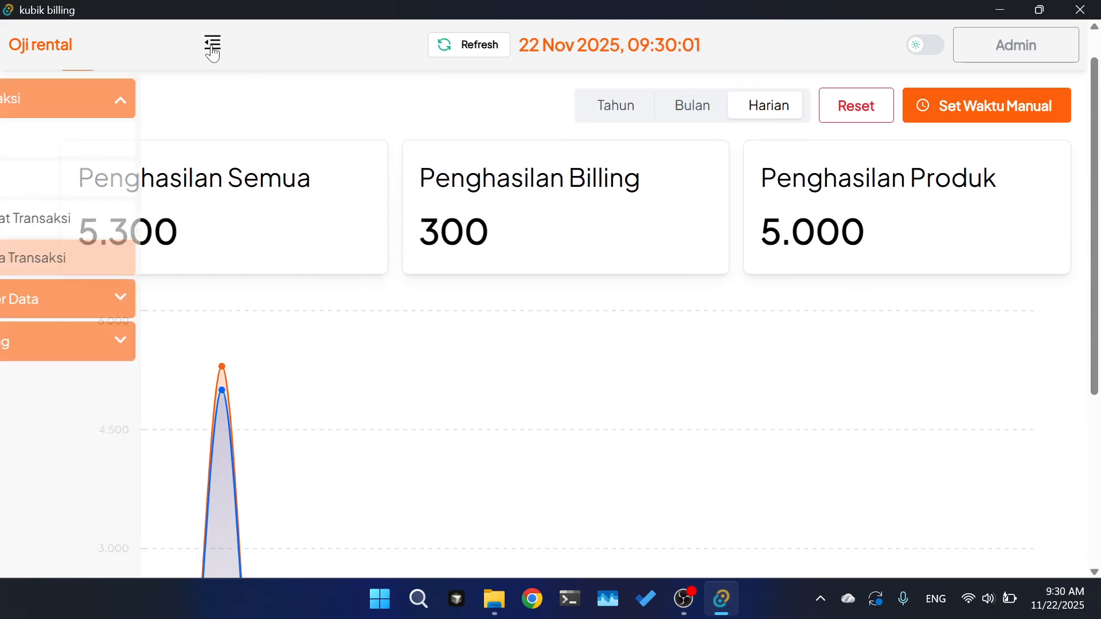
click(95, 308)
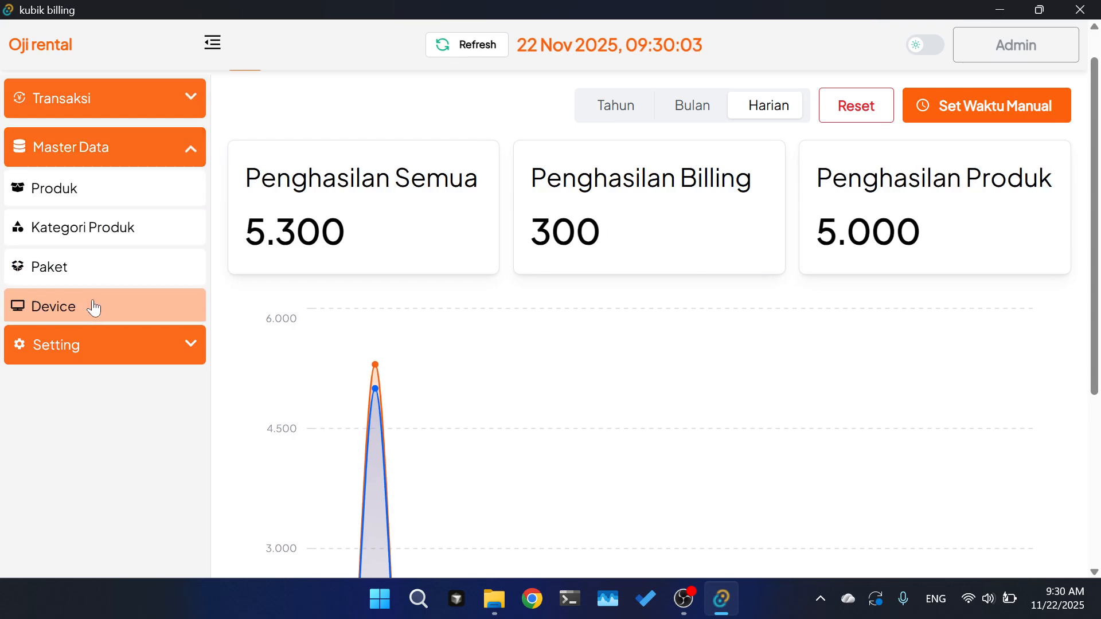
click(120, 143)
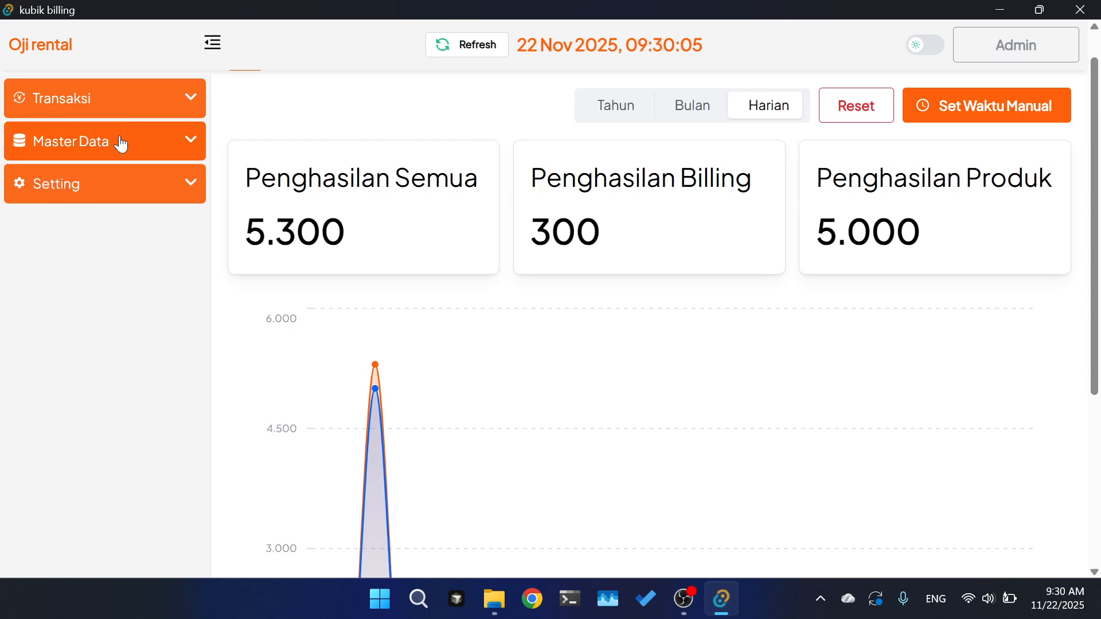
click(118, 143)
click(76, 350)
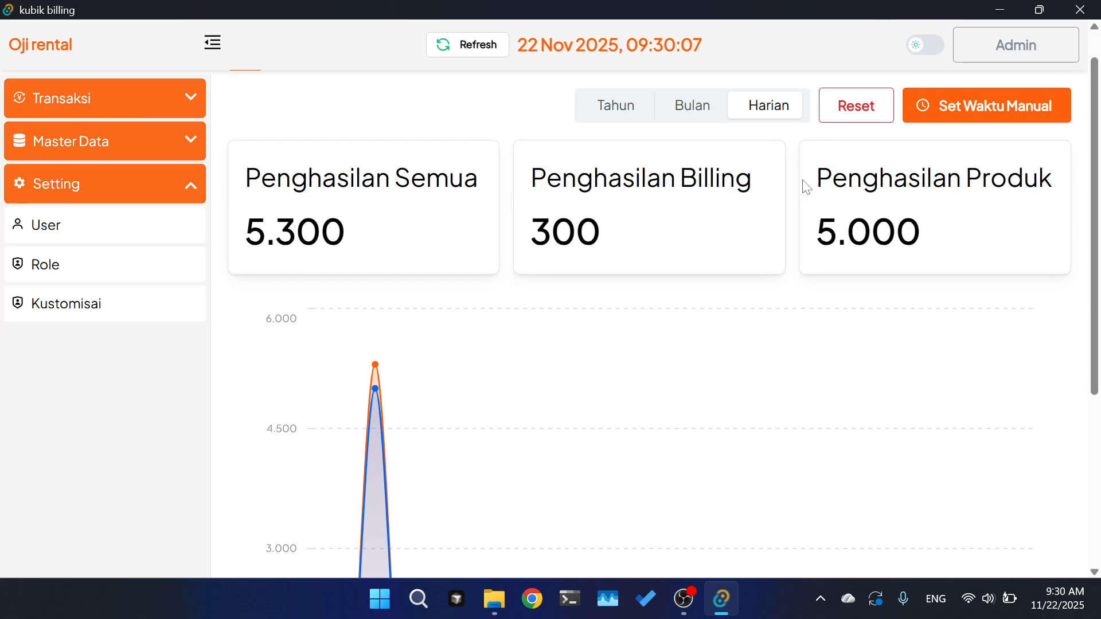